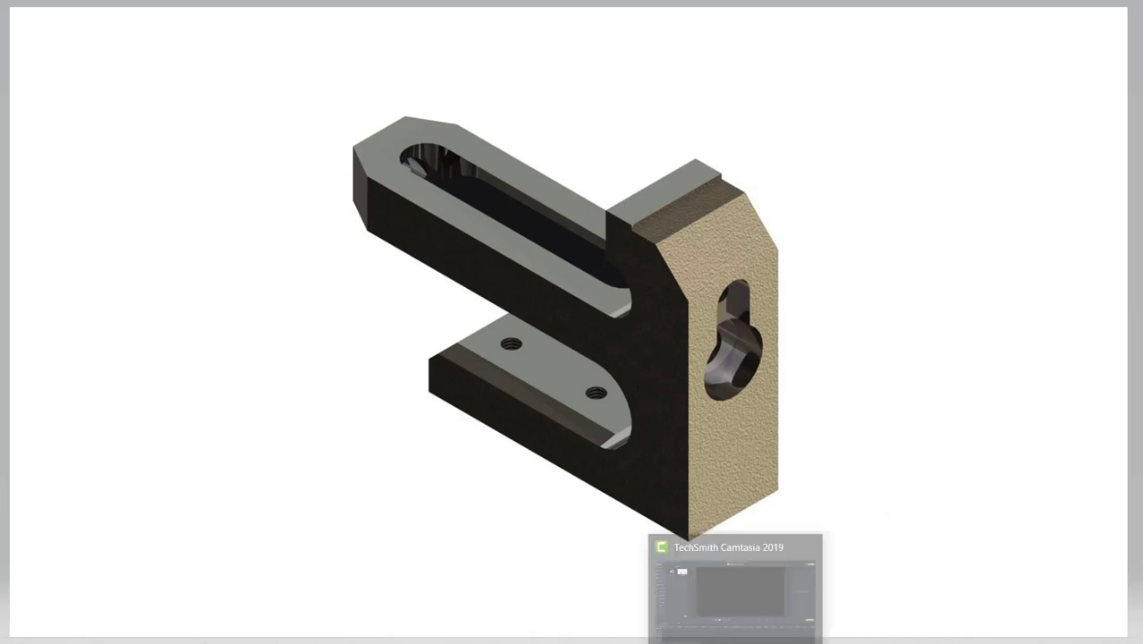
- Switch to the VICE BASE.idw drawing with the vise base's dimensioned orthographic, section and isometric views
{"action": "left_click", "coordinate": [695, 640]}
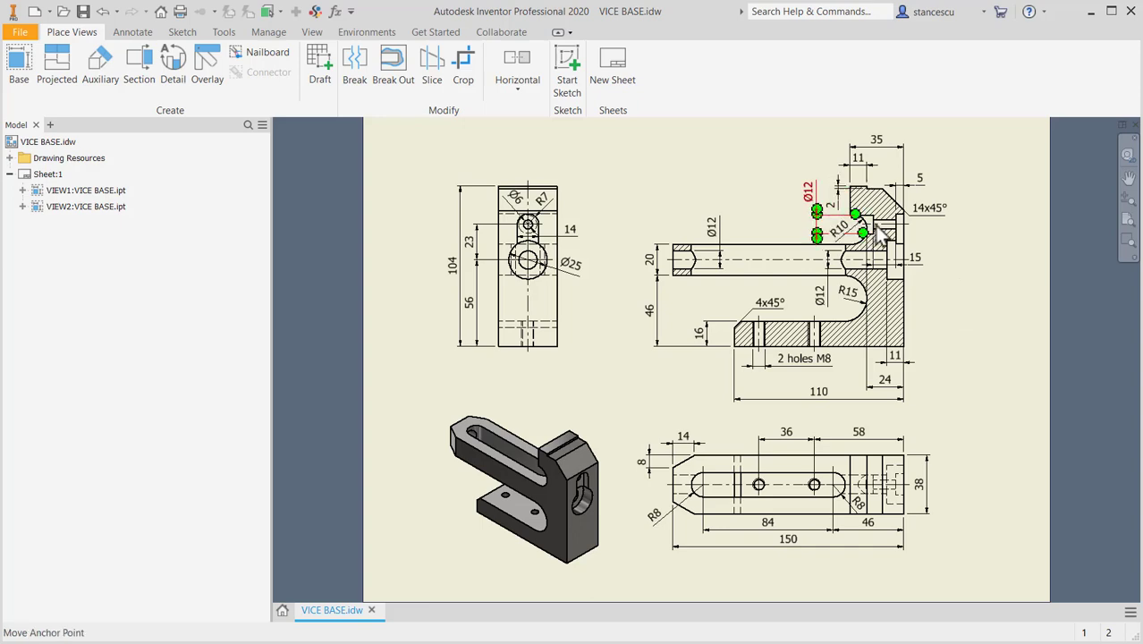
{"action": "scroll", "coordinate": [881, 234], "scroll_direction": "up", "scroll_amount": 3}
{"action": "scroll", "coordinate": [824, 225], "scroll_direction": "up", "scroll_amount": 5}
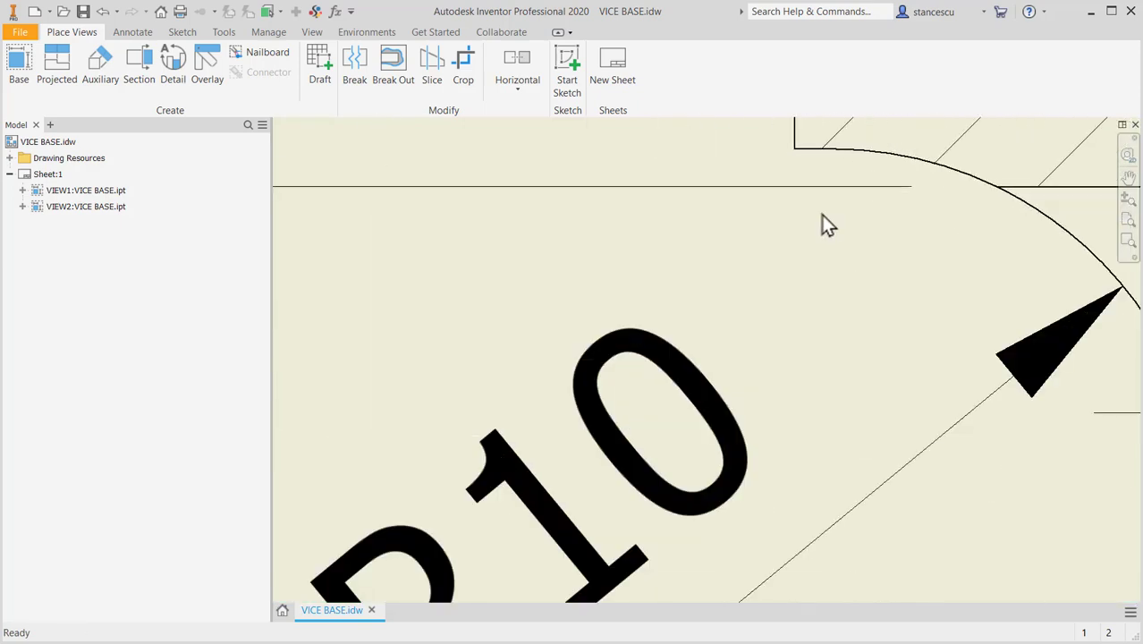
{"action": "mouse_move", "coordinate": [824, 225]}
{"action": "middle_mouse_down"}
{"action": "mouse_move", "coordinate": [848, 388]}
{"action": "mouse_move", "coordinate": [827, 378]}
{"action": "middle_mouse_up"}
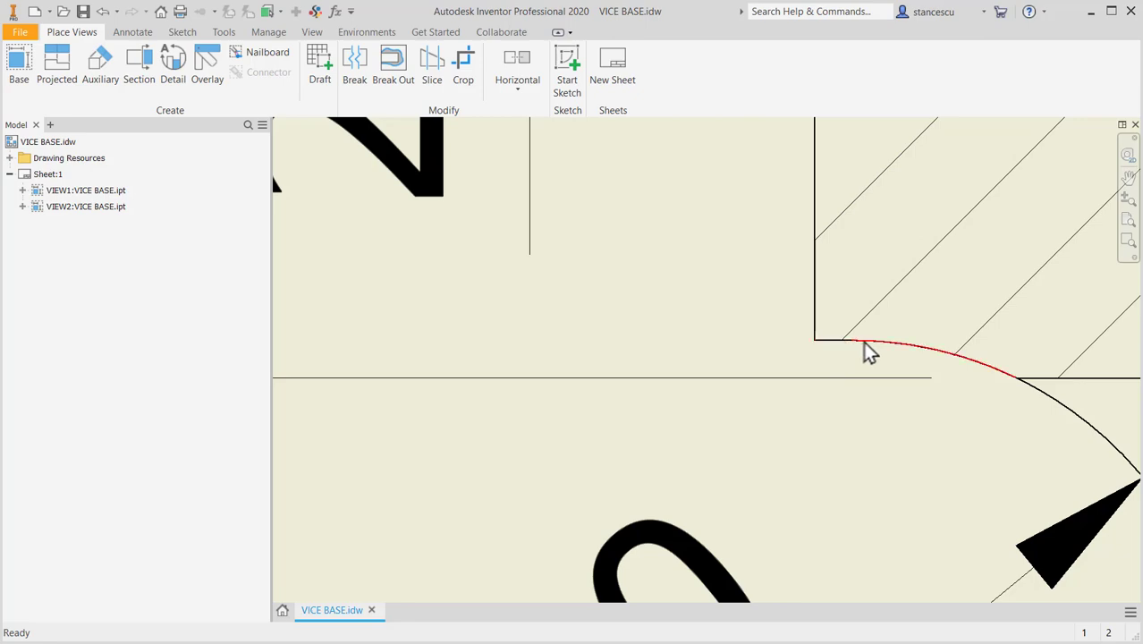
{"action": "scroll", "coordinate": [832, 362], "scroll_direction": "up", "scroll_amount": 10}
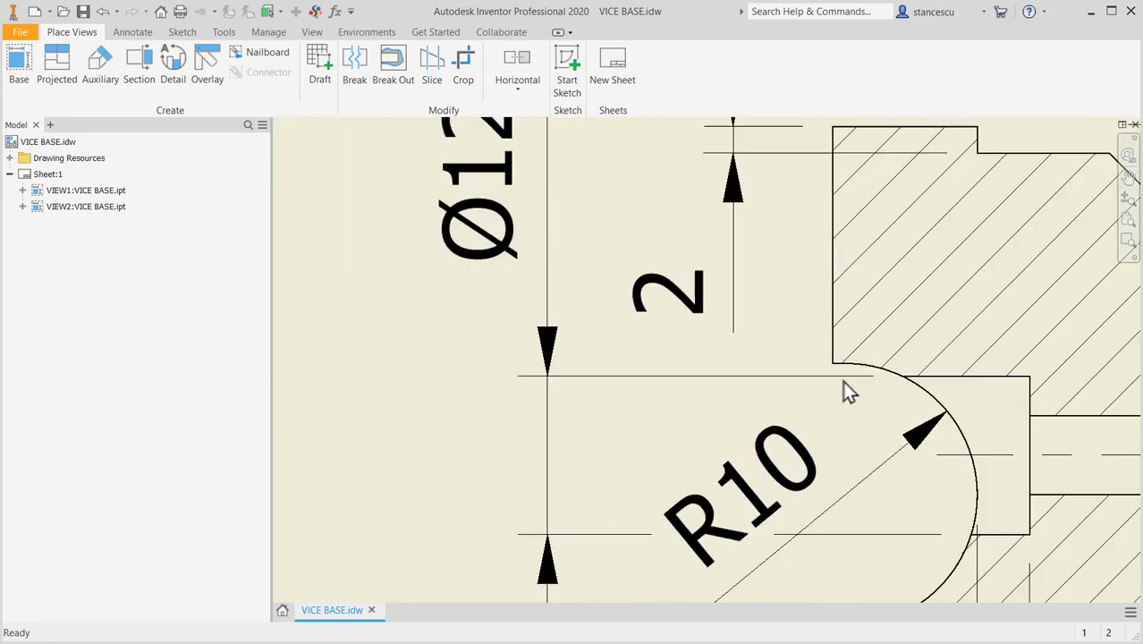
{"action": "mouse_move", "coordinate": [851, 404]}
{"action": "middle_mouse_down"}
{"action": "mouse_move", "coordinate": [816, 331]}
{"action": "mouse_move", "coordinate": [762, 279]}
{"action": "middle_mouse_up"}
{"action": "middle_click_drag", "start_coordinate": [739, 408], "coordinate": [739, 323]}
{"action": "scroll", "coordinate": [739, 323], "scroll_direction": "up", "scroll_amount": 2}
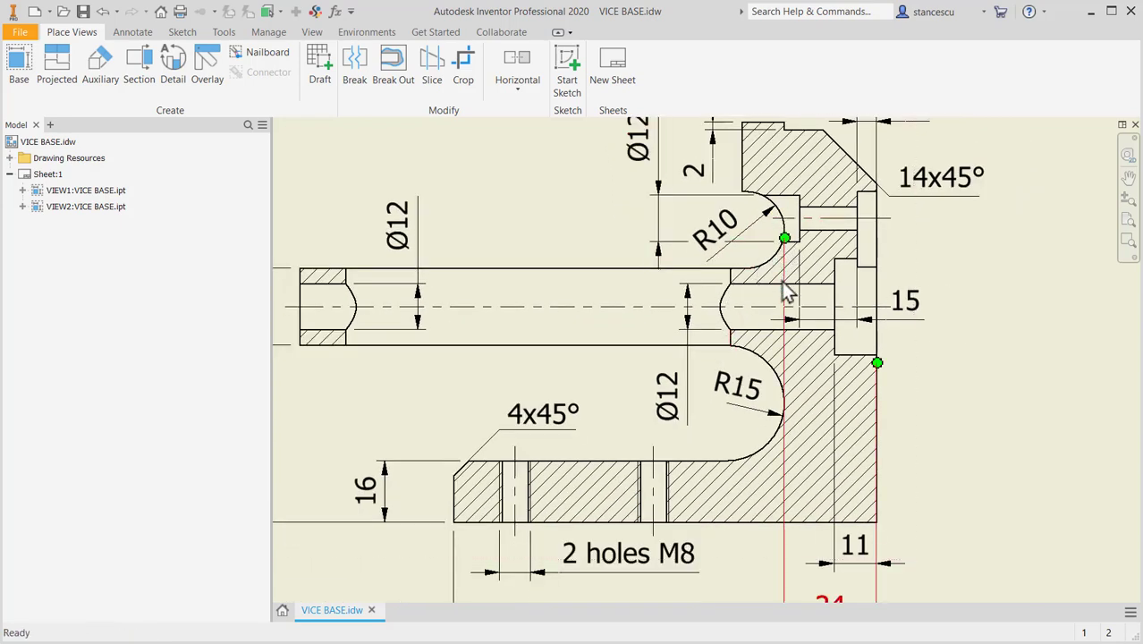
{"action": "middle_click_drag", "start_coordinate": [799, 452], "coordinate": [779, 337]}
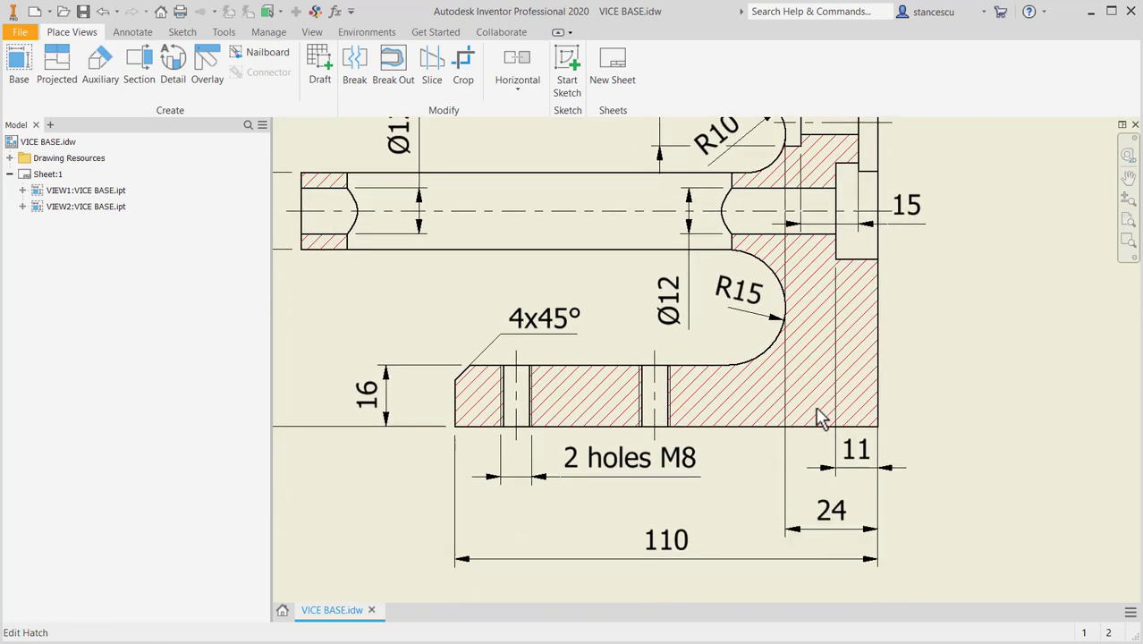
{"action": "mouse_move", "coordinate": [819, 341]}
{"action": "middle_mouse_down"}
{"action": "mouse_move", "coordinate": [836, 502]}
{"action": "mouse_move", "coordinate": [821, 562]}
{"action": "middle_mouse_up"}
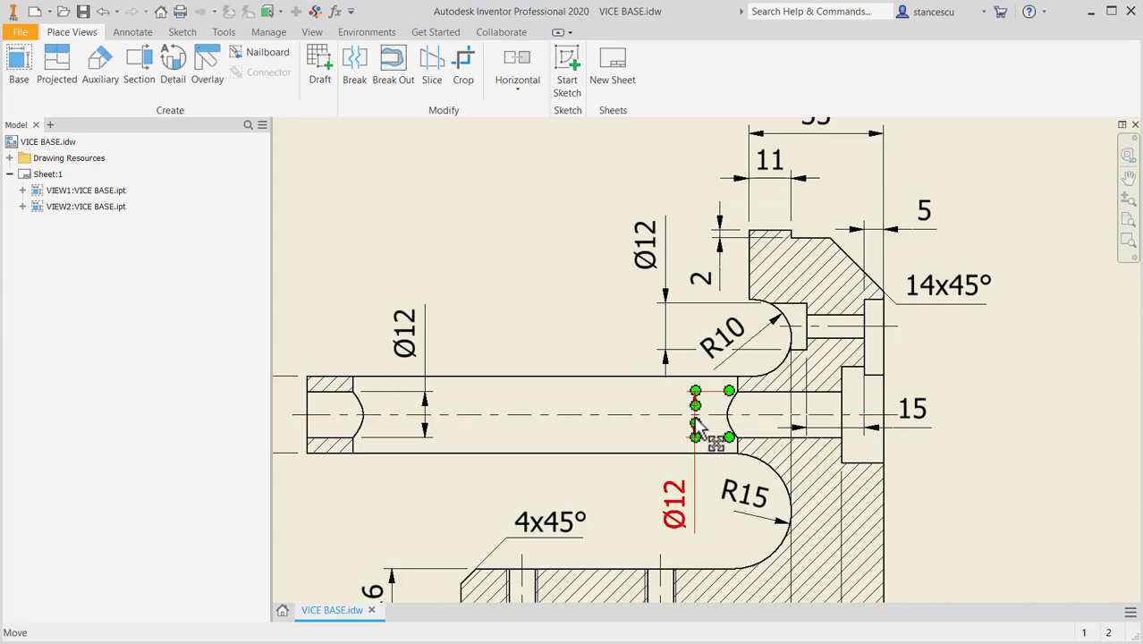
{"action": "key", "text": "Home"}
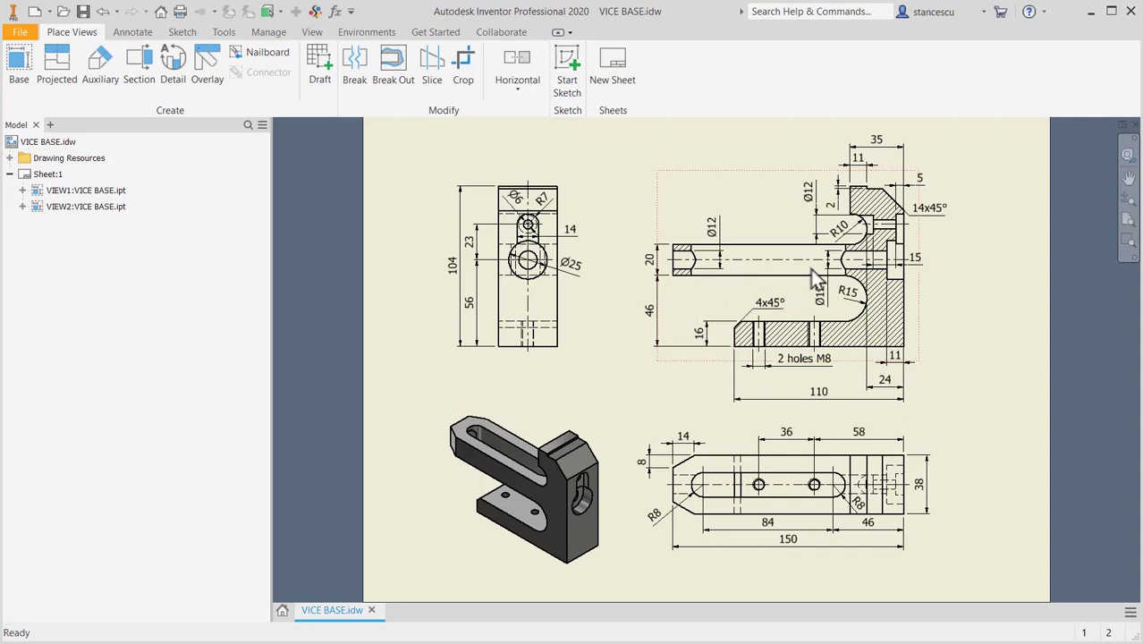
{"action": "scroll", "coordinate": [890, 207], "scroll_direction": "up", "scroll_amount": 4}
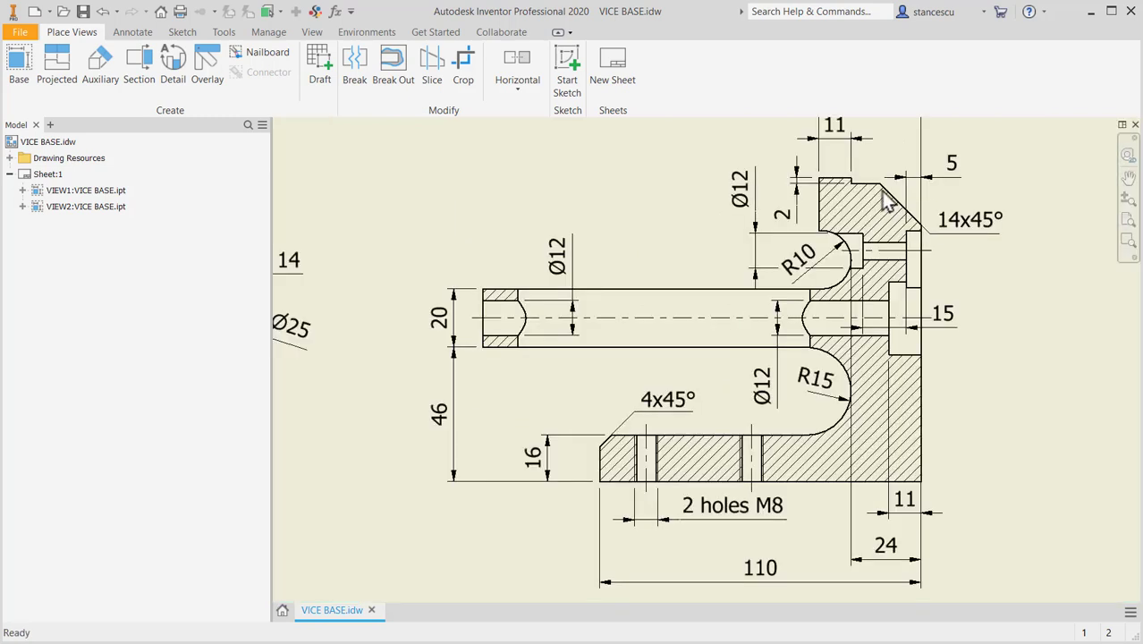
{"action": "left_click", "coordinate": [926, 228]}
{"action": "mouse_move", "coordinate": [1039, 339]}
{"action": "middle_mouse_down"}
{"action": "mouse_move", "coordinate": [977, 375]}
{"action": "mouse_move", "coordinate": [980, 391]}
{"action": "middle_mouse_up"}
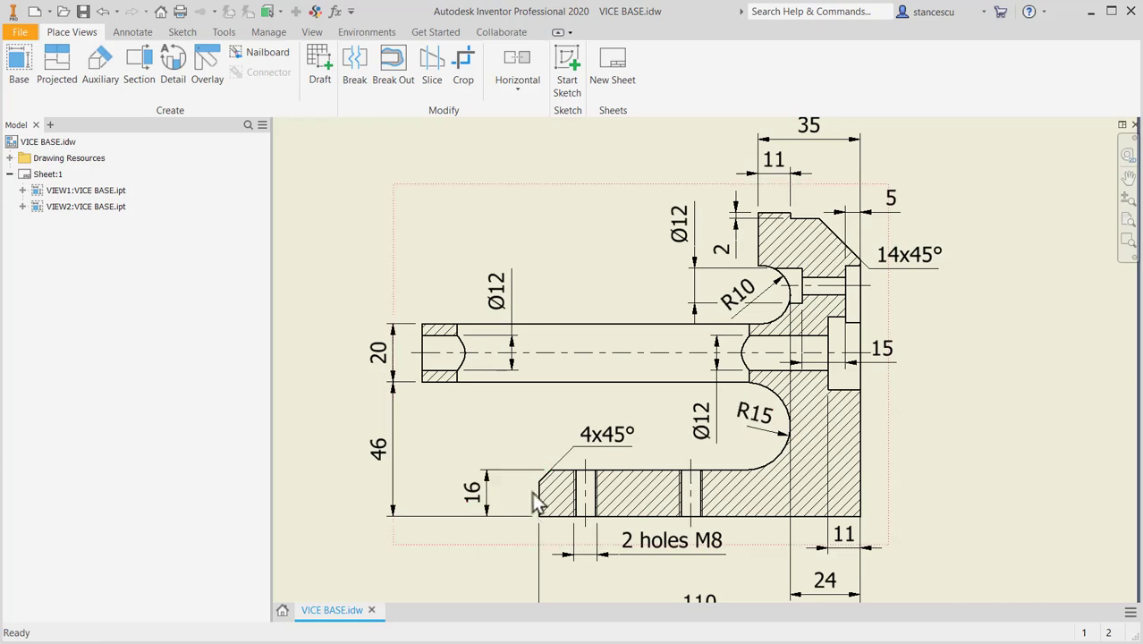
- Create a new part from the Standard (mm).ipt template and start a sketch on the XY Plane
{"action": "left_click", "coordinate": [34, 12]}
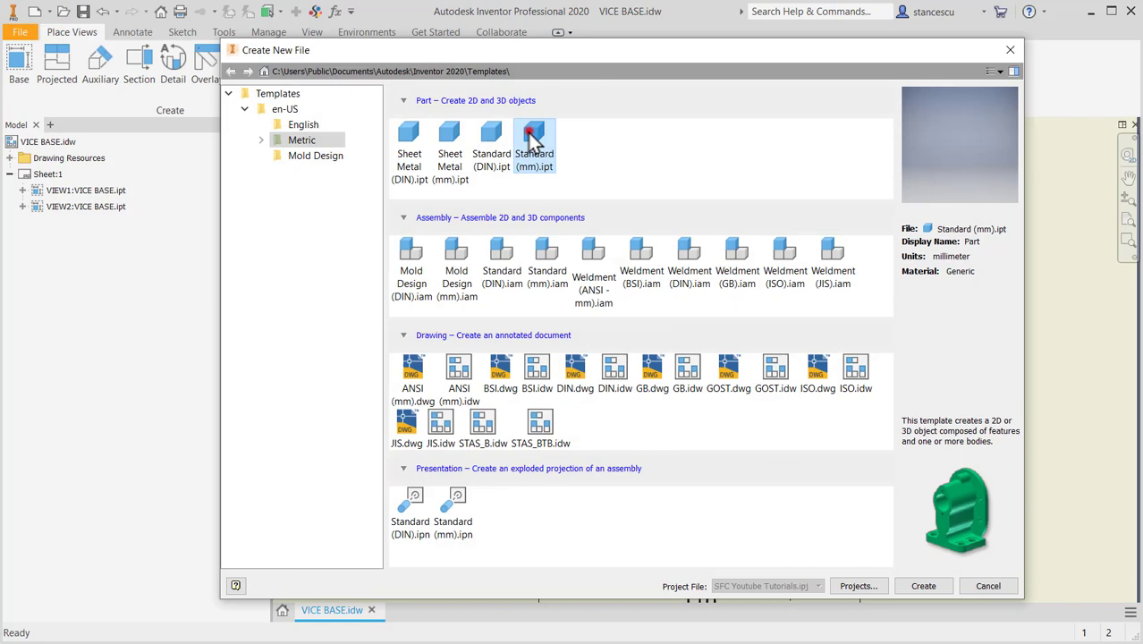
{"action": "double_click", "coordinate": [529, 133]}
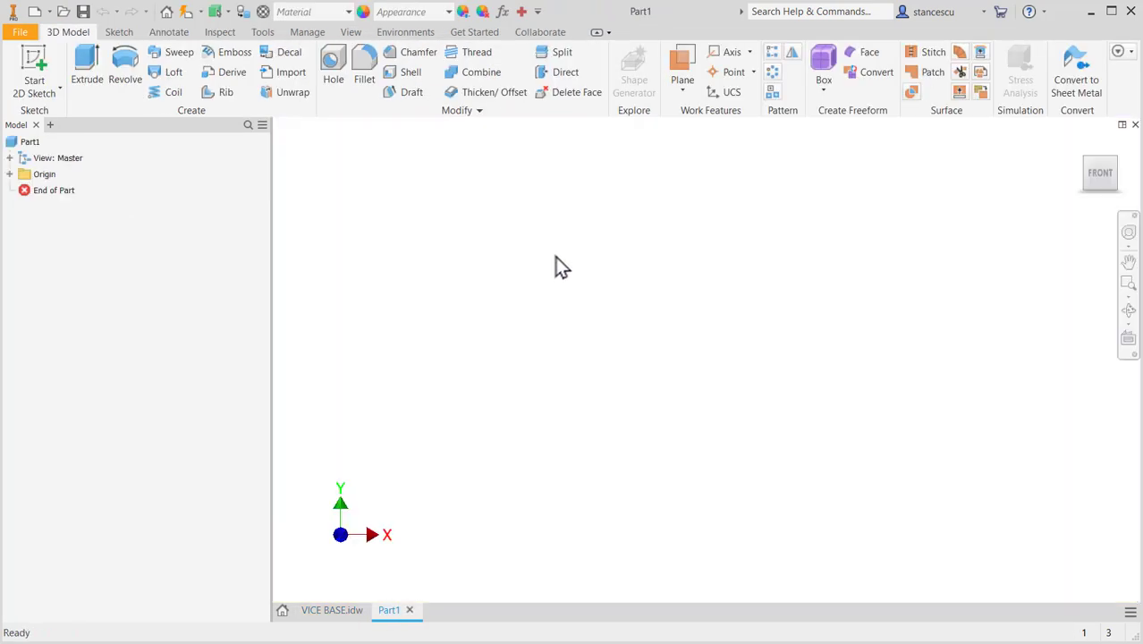
{"action": "left_click", "coordinate": [32, 61]}
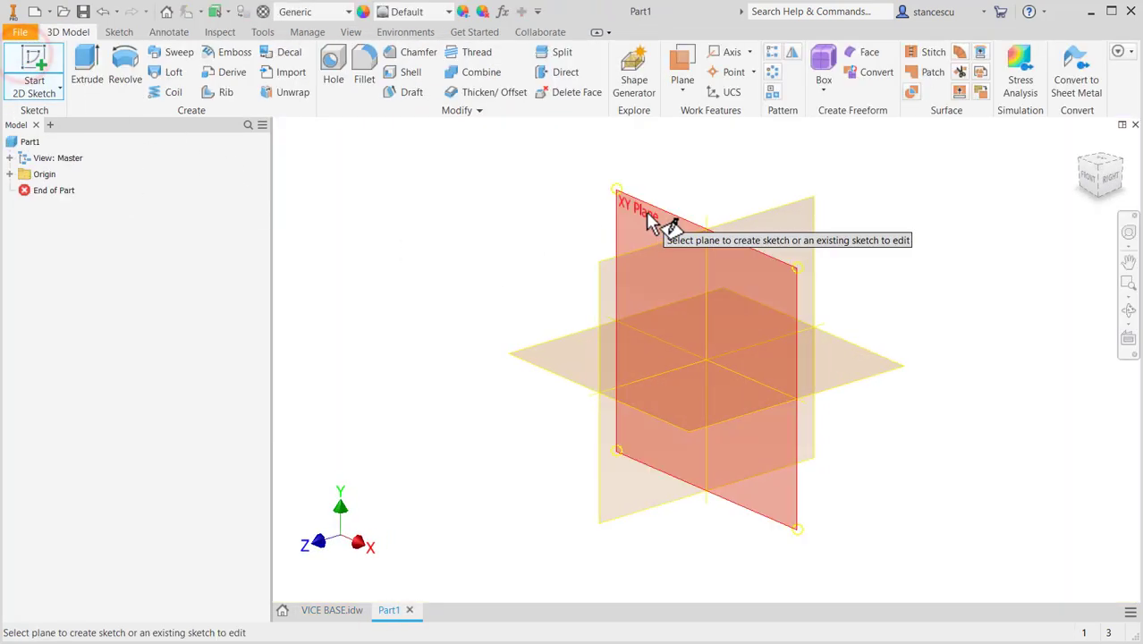
{"action": "left_click", "coordinate": [648, 222]}
{"action": "middle_click_drag", "start_coordinate": [631, 358], "coordinate": [822, 503]}
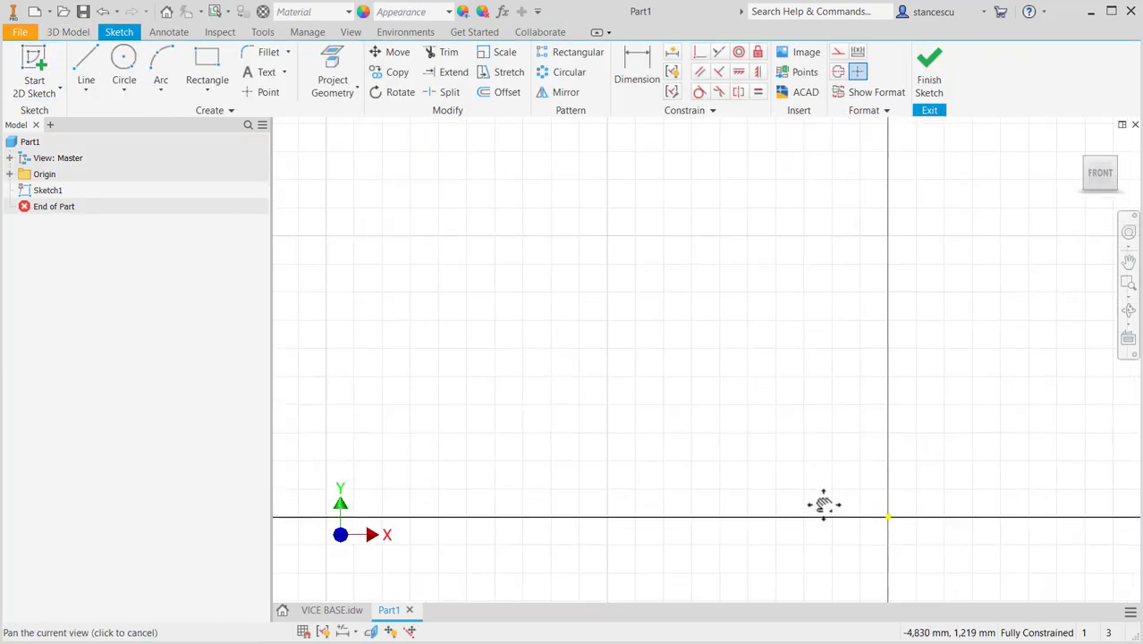
- Draw the profile from the origin: tall right edge, stepped top edge and a tangent rounded end
{"action": "left_click", "coordinate": [86, 65]}
{"action": "left_click", "coordinate": [886, 518]}
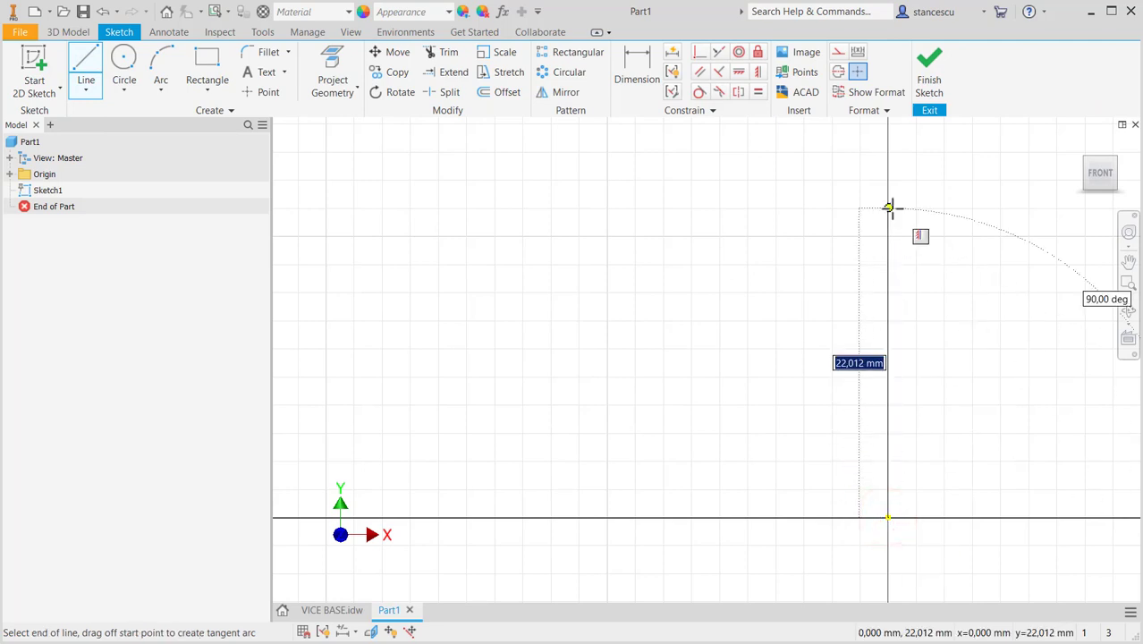
{"action": "scroll", "coordinate": [891, 206], "scroll_direction": "down", "scroll_amount": 3}
{"action": "middle_click_drag", "start_coordinate": [890, 207], "coordinate": [862, 396]}
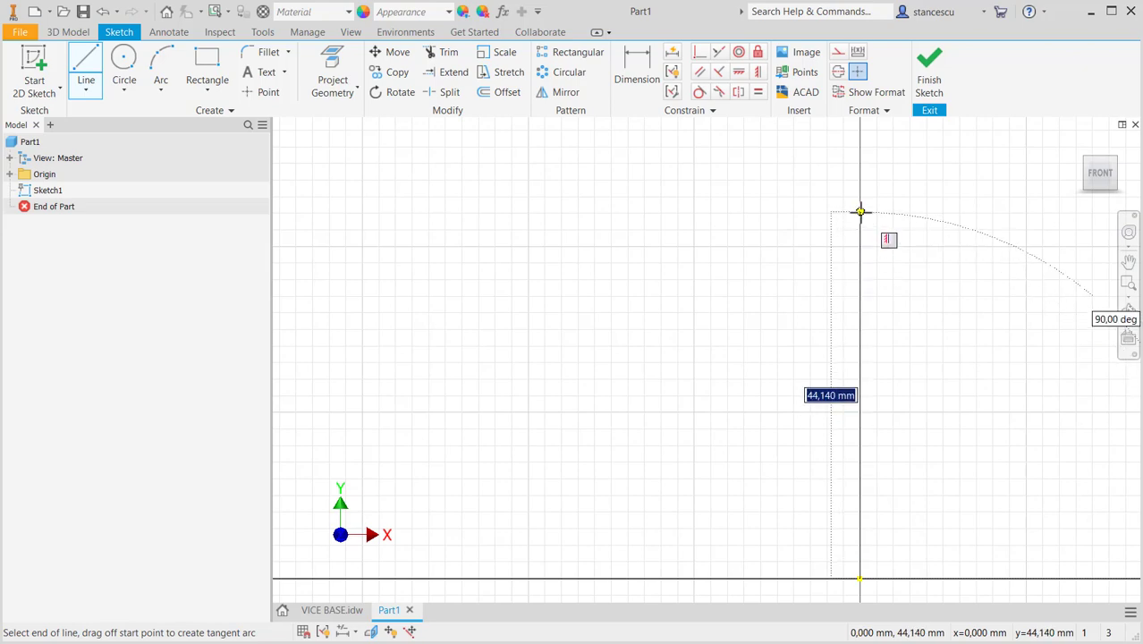
{"action": "scroll", "coordinate": [861, 186], "scroll_direction": "down", "scroll_amount": 2}
{"action": "middle_click_drag", "start_coordinate": [861, 186], "coordinate": [854, 362]}
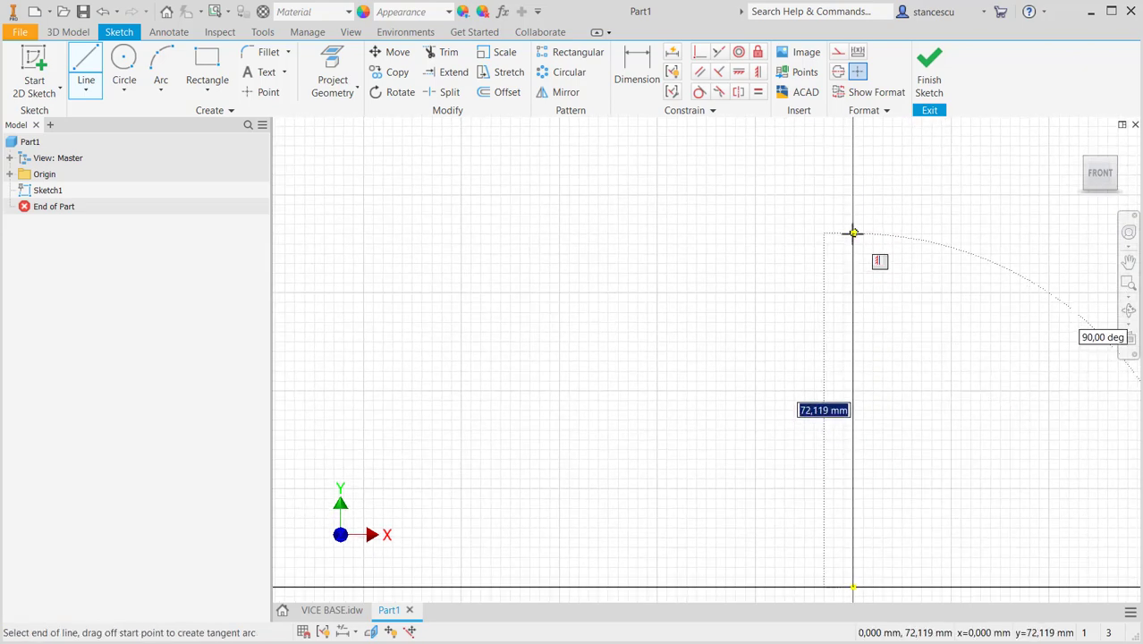
{"action": "middle_click_drag", "start_coordinate": [855, 223], "coordinate": [850, 314]}
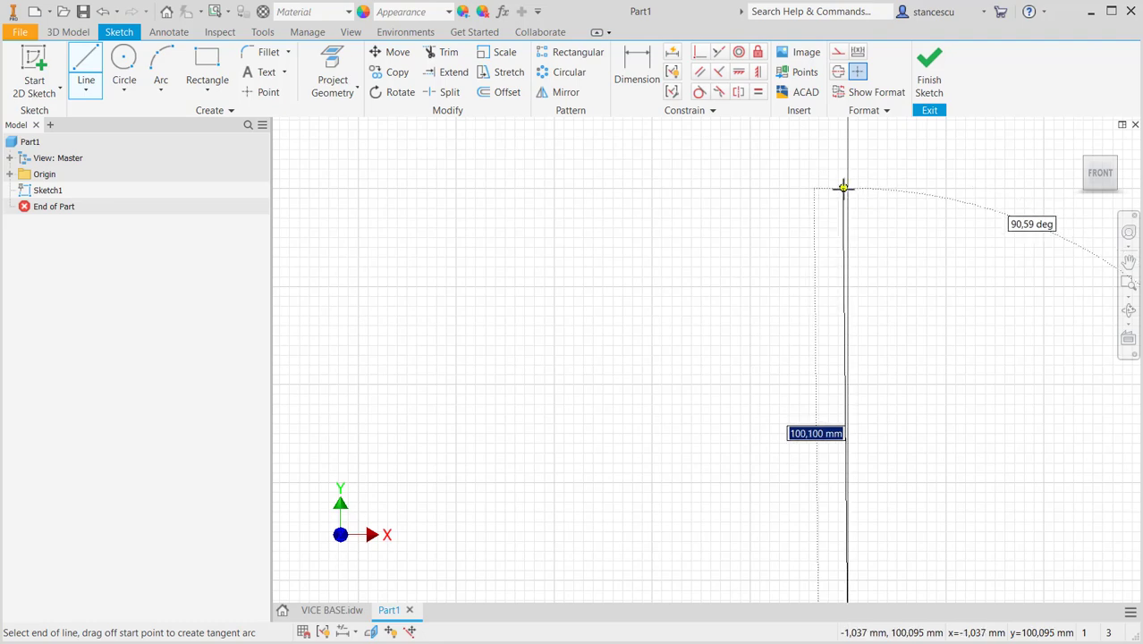
{"action": "left_click", "coordinate": [846, 192]}
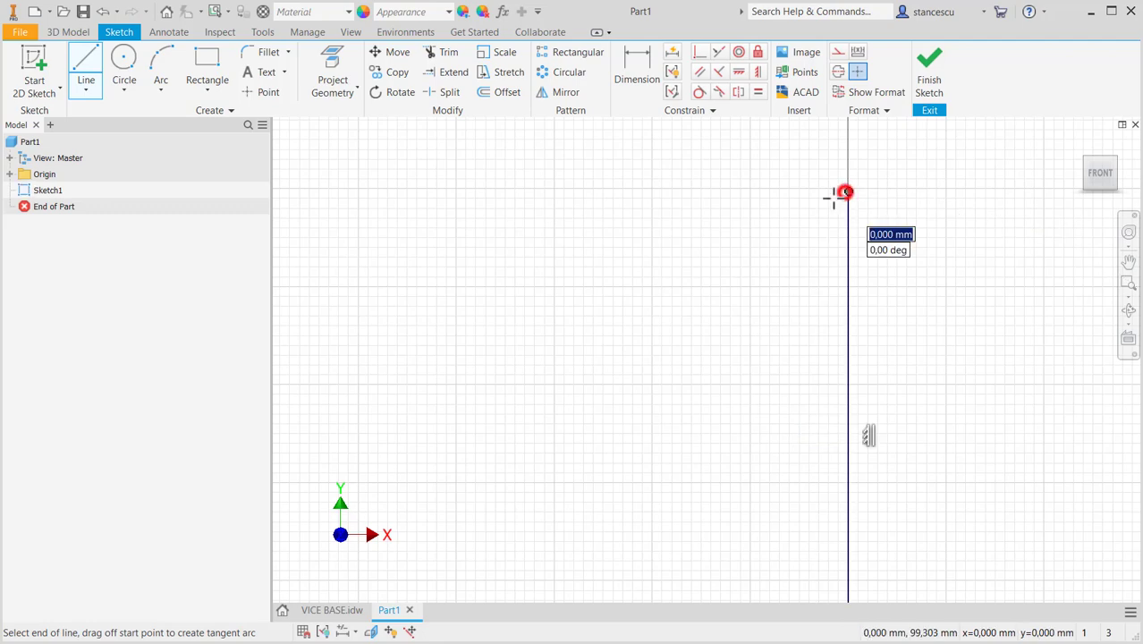
{"action": "left_click", "coordinate": [779, 192]}
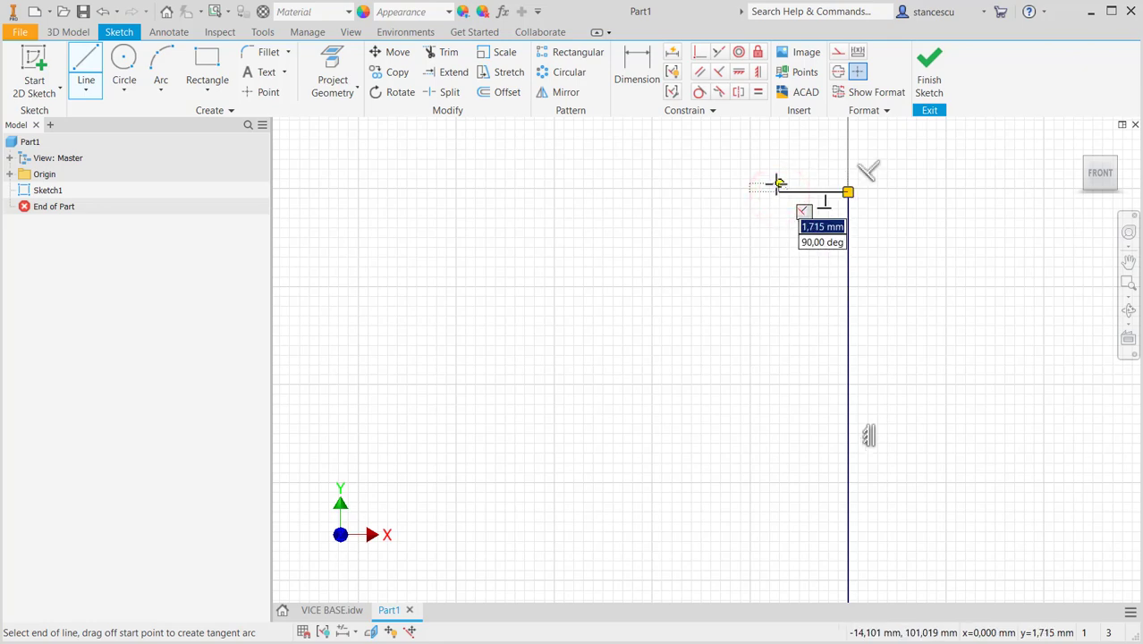
{"action": "scroll", "coordinate": [779, 190], "scroll_direction": "down", "scroll_amount": 2}
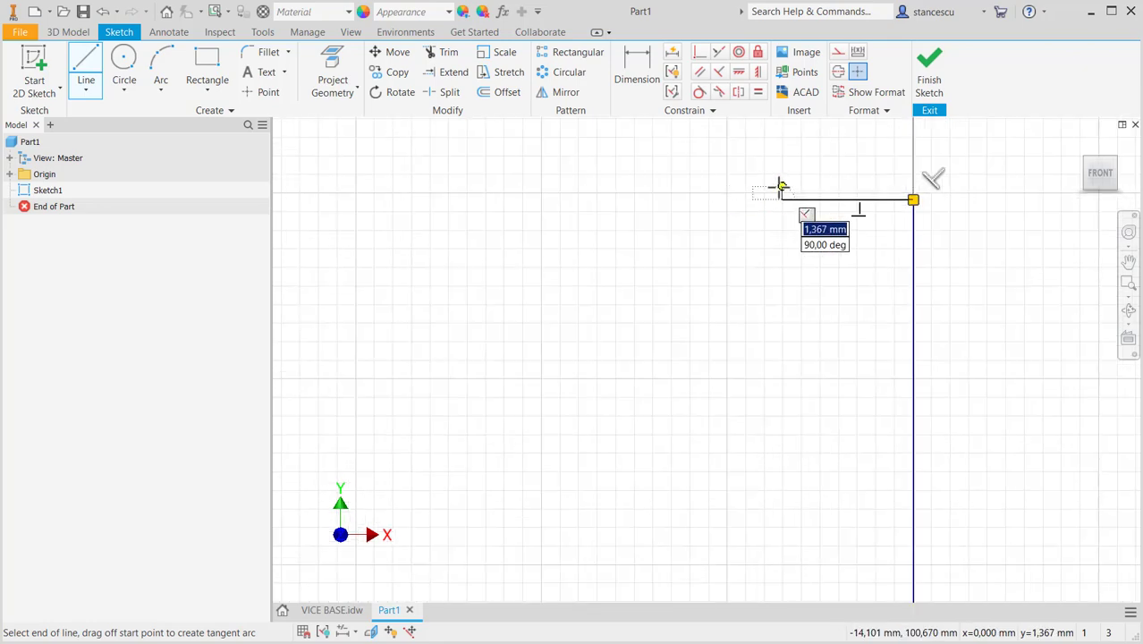
{"action": "left_click", "coordinate": [779, 188]}
{"action": "left_click", "coordinate": [722, 187]}
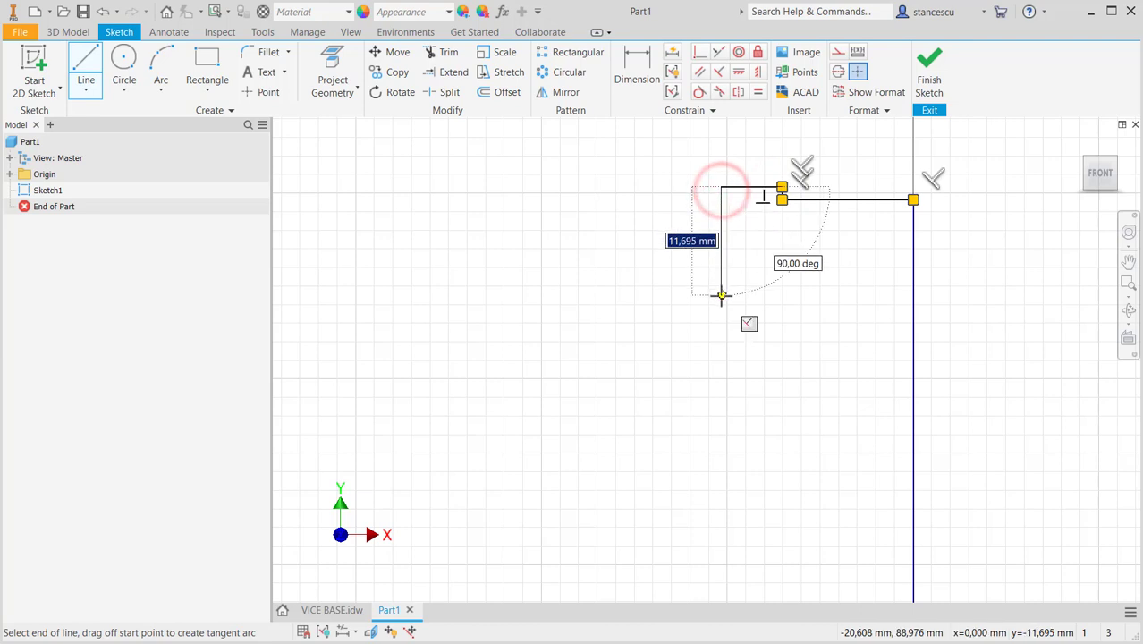
{"action": "left_click", "coordinate": [721, 295]}
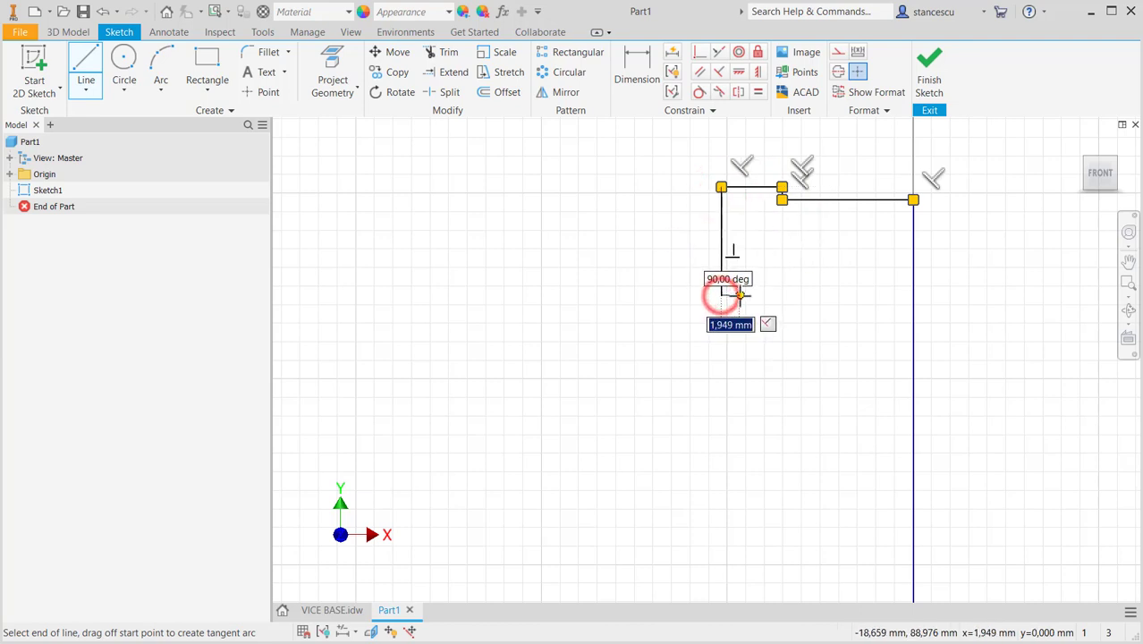
{"action": "mouse_move", "coordinate": [738, 296]}
{"action": "left_mouse_down"}
{"action": "mouse_move", "coordinate": [804, 365]}
{"action": "mouse_move", "coordinate": [738, 407]}
{"action": "left_mouse_up"}
- Continue the outline leftward with horizontal and vertical edges and a large tangent inner arc
{"action": "scroll", "coordinate": [581, 404], "scroll_direction": "up", "scroll_amount": 3}
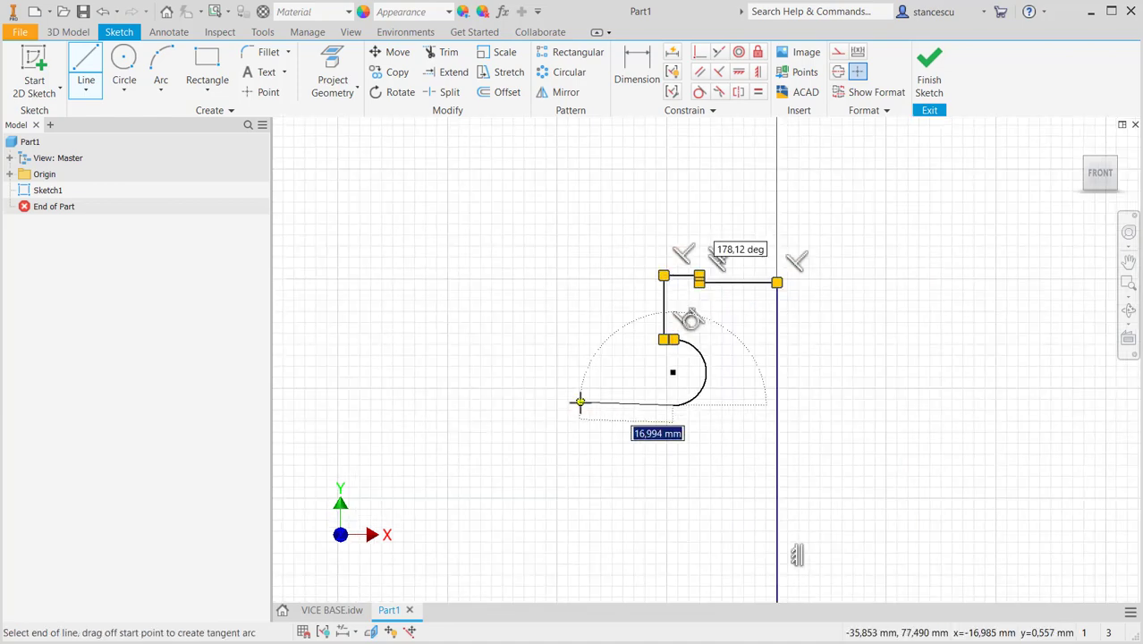
{"action": "mouse_move", "coordinate": [563, 410]}
{"action": "middle_mouse_down"}
{"action": "mouse_move", "coordinate": [674, 375]}
{"action": "mouse_move", "coordinate": [760, 313]}
{"action": "middle_mouse_up"}
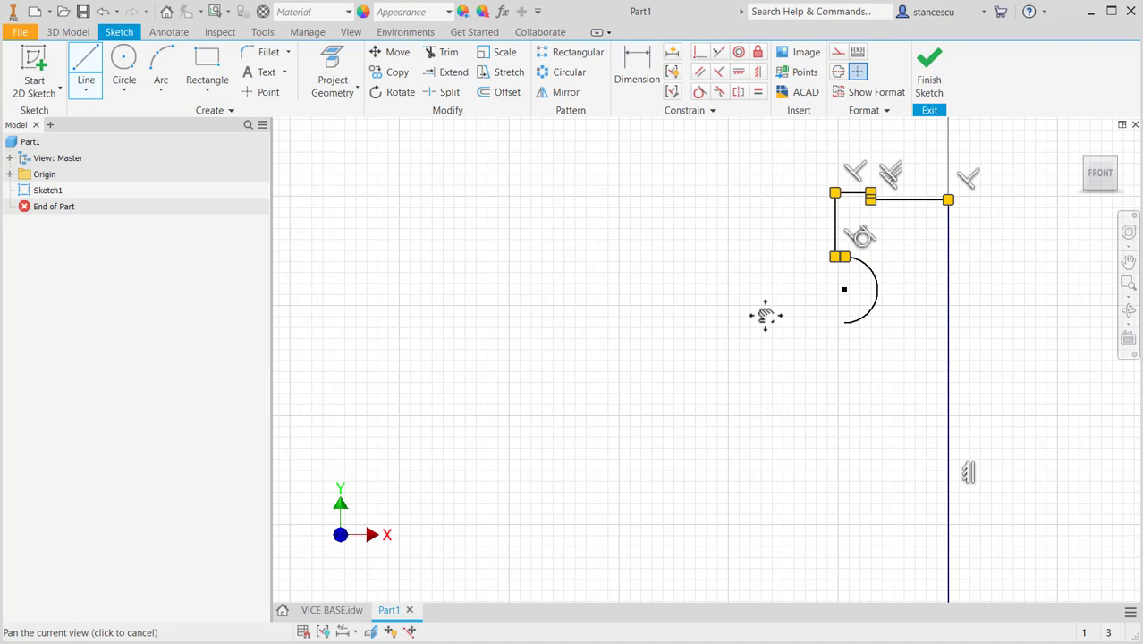
{"action": "left_click", "coordinate": [562, 324]}
{"action": "left_click", "coordinate": [562, 385]}
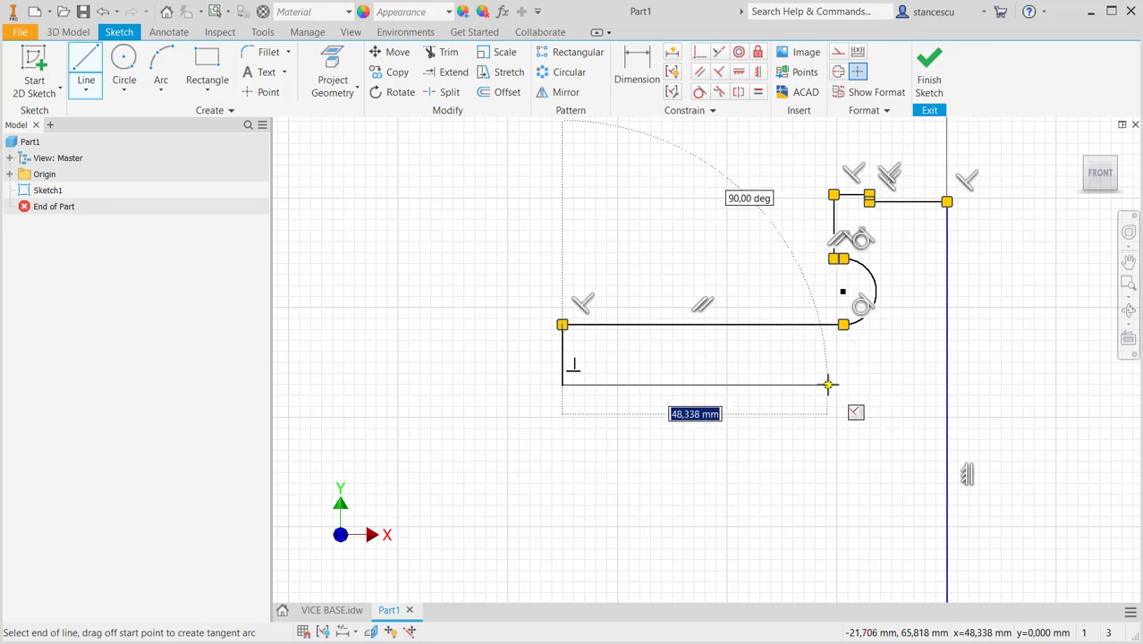
{"action": "left_click", "coordinate": [828, 385]}
{"action": "left_click_drag", "start_coordinate": [827, 384], "coordinate": [827, 509]}
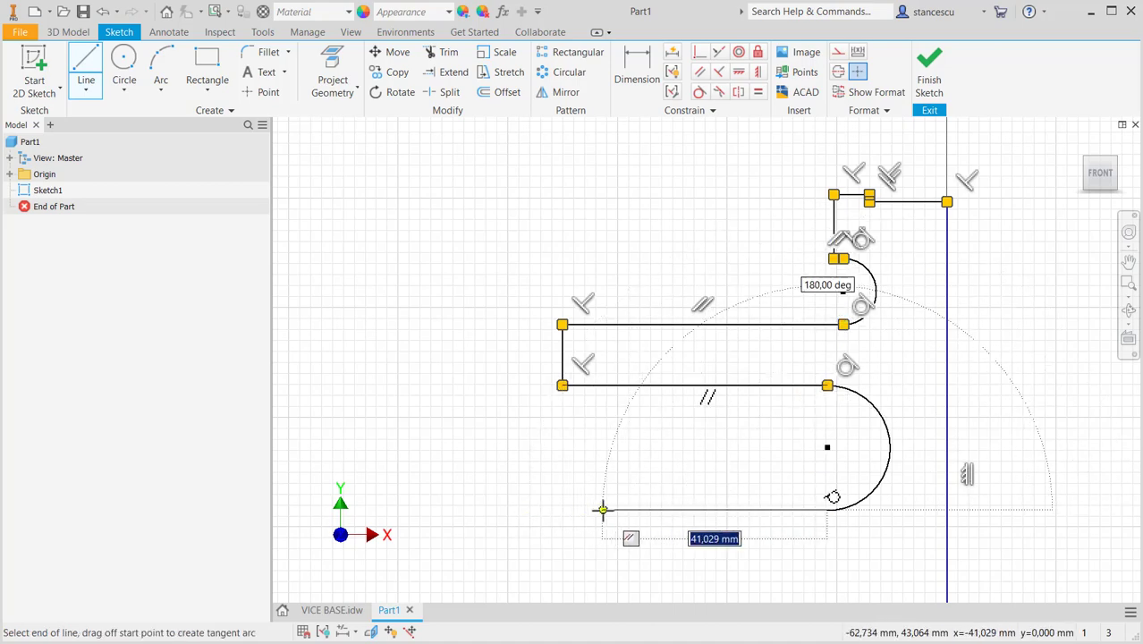
{"action": "left_click", "coordinate": [603, 509]}
{"action": "middle_click_drag", "start_coordinate": [602, 508], "coordinate": [605, 285]}
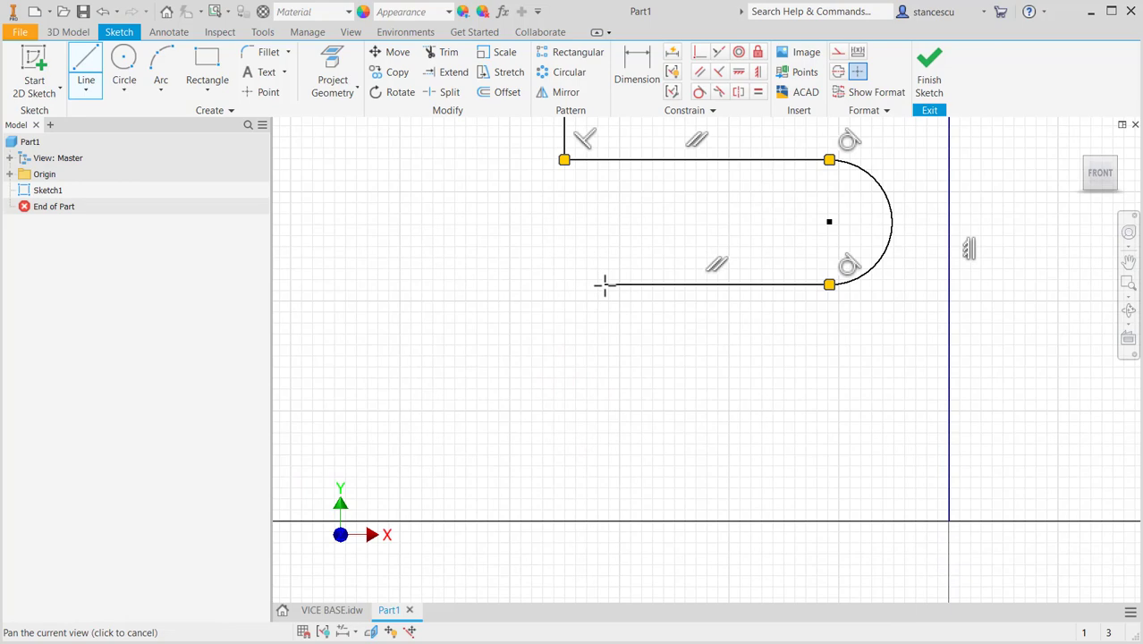
{"action": "left_click", "coordinate": [604, 519]}
- Close the vise base outline and stop drawing lines
{"action": "right_click", "coordinate": [611, 554]}
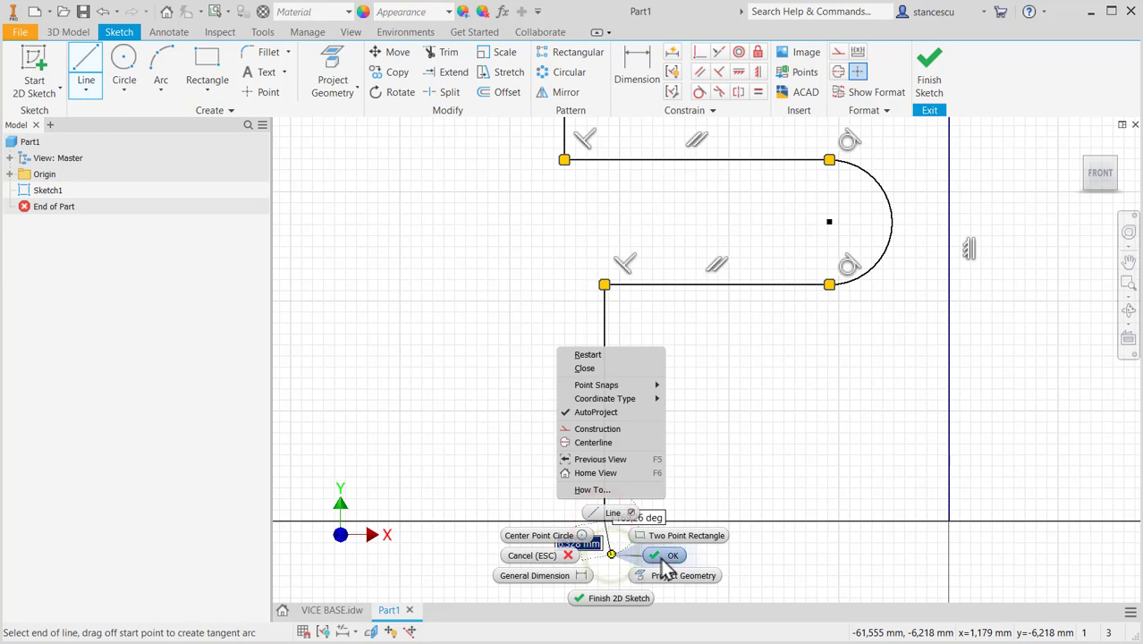
{"action": "left_click", "coordinate": [582, 368]}
{"action": "scroll", "coordinate": [493, 412], "scroll_direction": "down", "scroll_amount": 3}
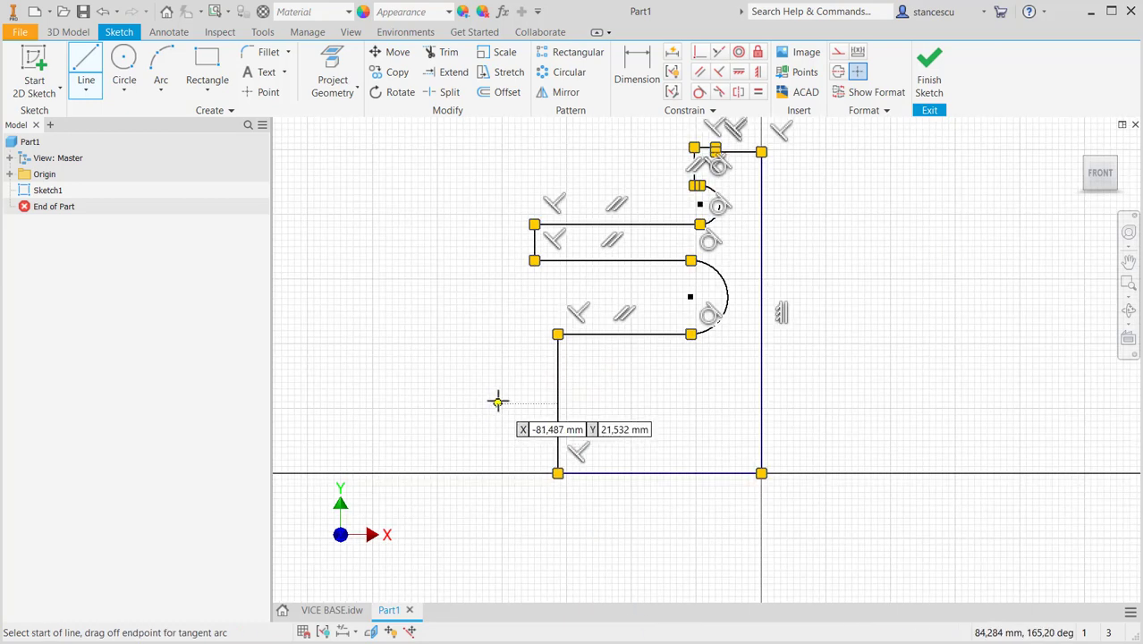
{"action": "middle_click_drag", "start_coordinate": [497, 401], "coordinate": [586, 474]}
{"action": "key", "text": "Escape"}
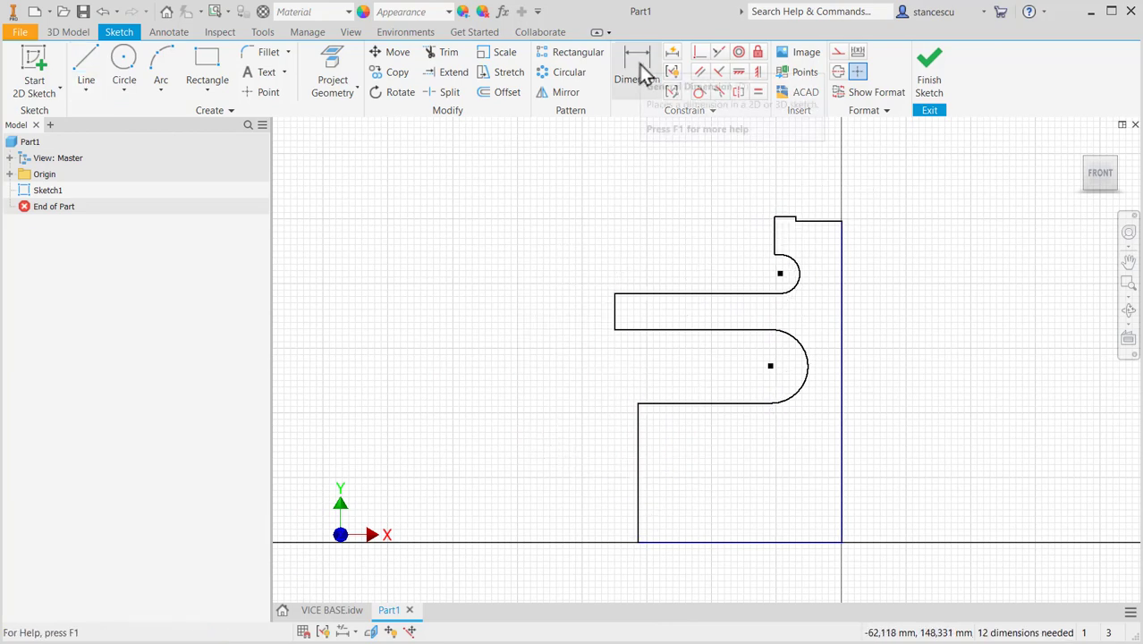
{"action": "left_click", "coordinate": [339, 611]}
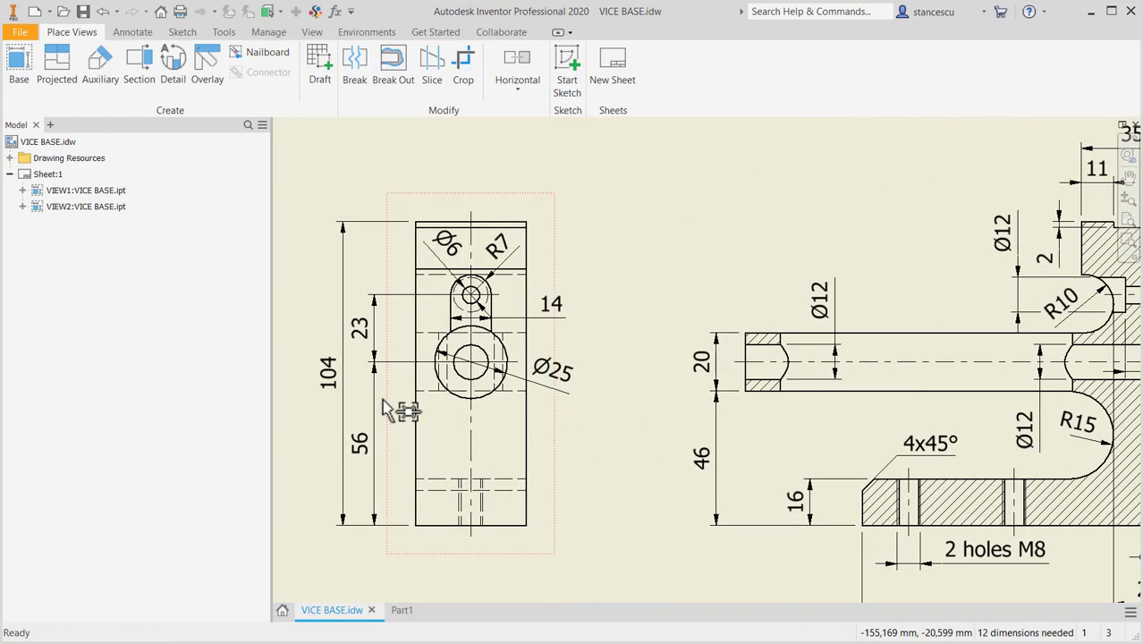
{"action": "key", "text": "F2"}
{"action": "left_click_drag", "start_coordinate": [598, 425], "coordinate": [264, 400]}
{"action": "left_click_drag", "start_coordinate": [823, 369], "coordinate": [835, 369]}
{"action": "key", "text": "Escape"}
{"action": "scroll", "coordinate": [835, 366], "scroll_direction": "down", "scroll_amount": 3}
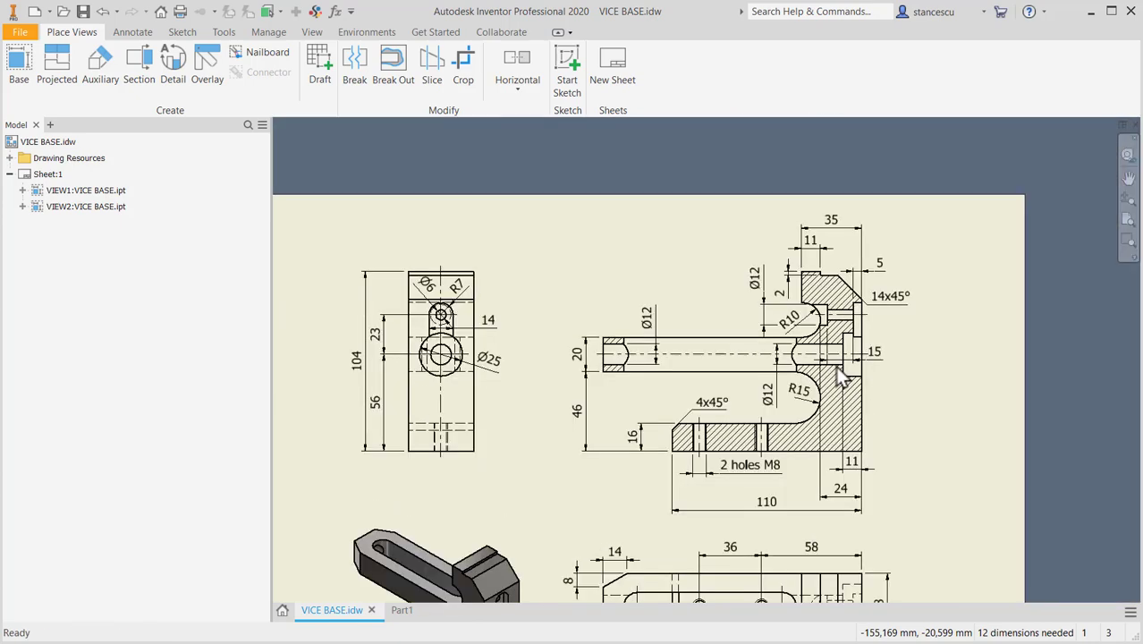
{"action": "middle_click_drag", "start_coordinate": [840, 377], "coordinate": [857, 310]}
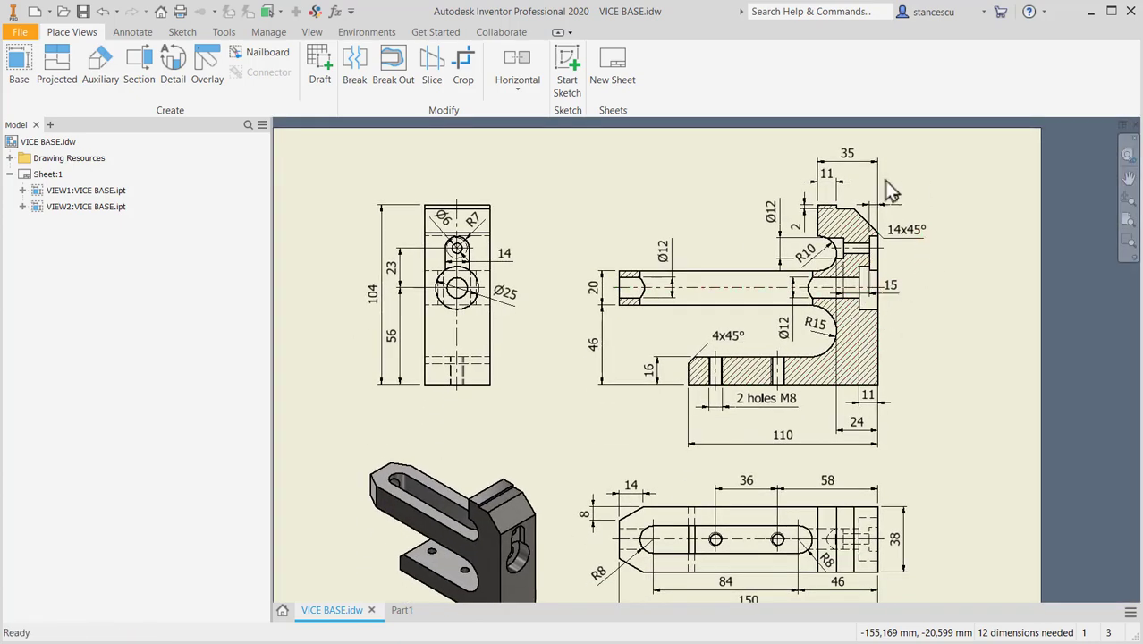
{"action": "middle_click_drag", "start_coordinate": [672, 519], "coordinate": [678, 465]}
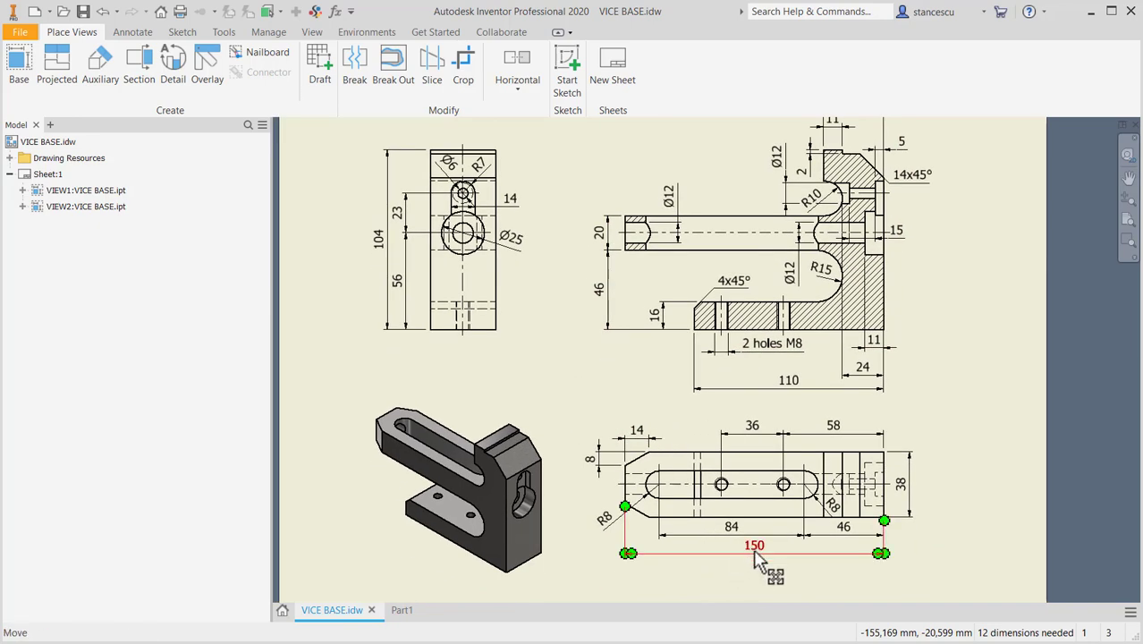
{"action": "middle_click_drag", "start_coordinate": [891, 308], "coordinate": [899, 365]}
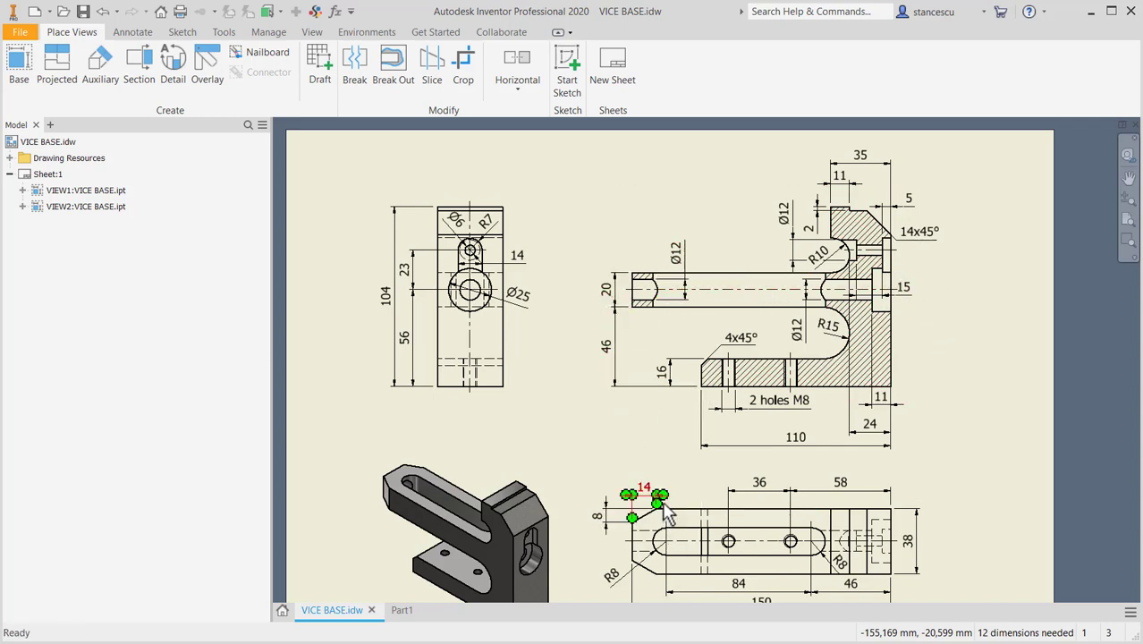
{"action": "middle_click_drag", "start_coordinate": [743, 590], "coordinate": [737, 544]}
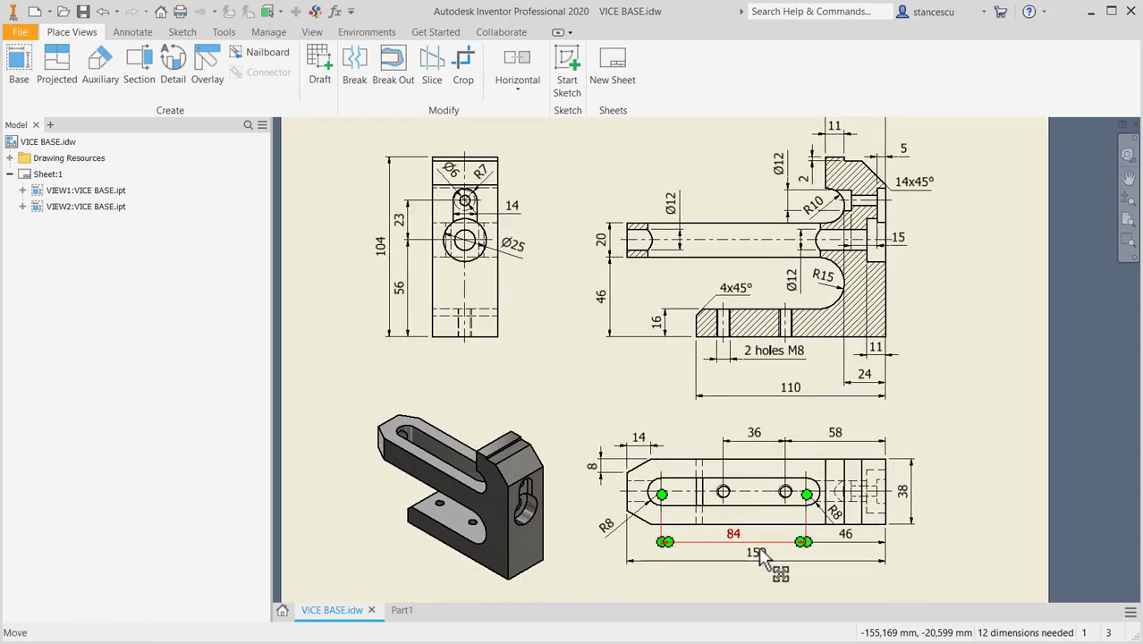
{"action": "middle_click_drag", "start_coordinate": [741, 459], "coordinate": [742, 491]}
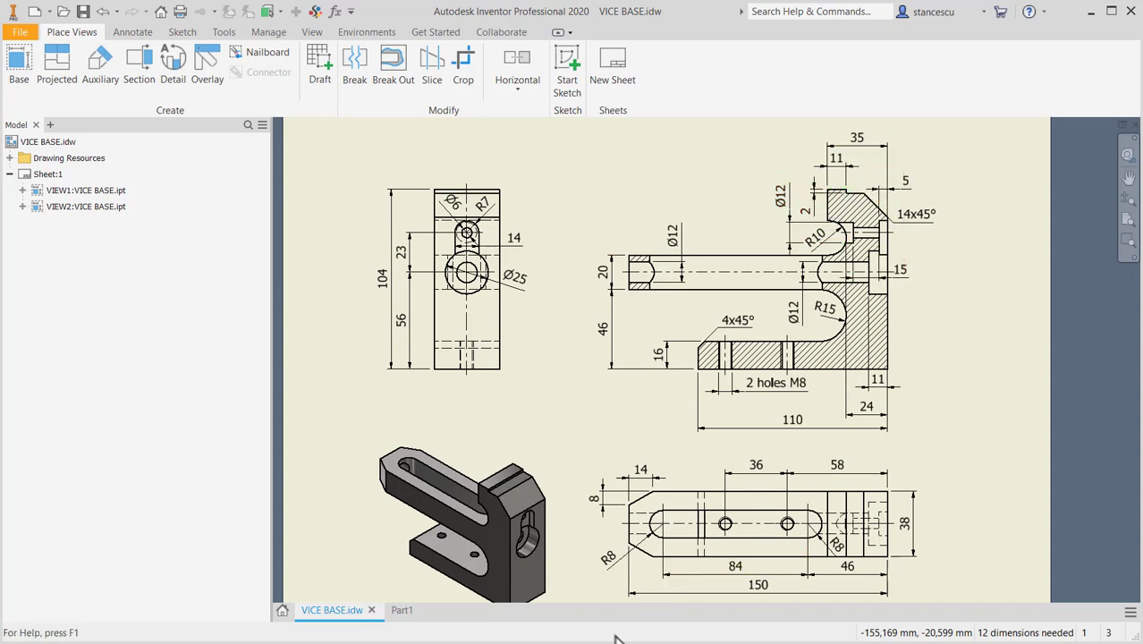
- Back in the Part1 sketch, dimension the overall profile height as 104
{"action": "left_click", "coordinate": [405, 611]}
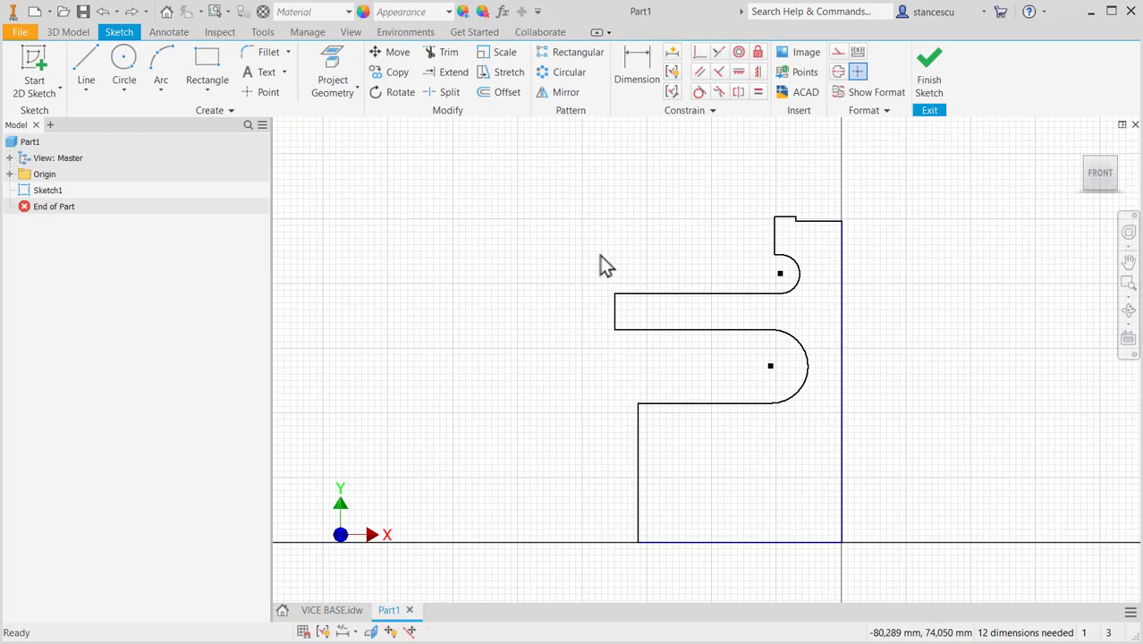
{"action": "left_click", "coordinate": [635, 61]}
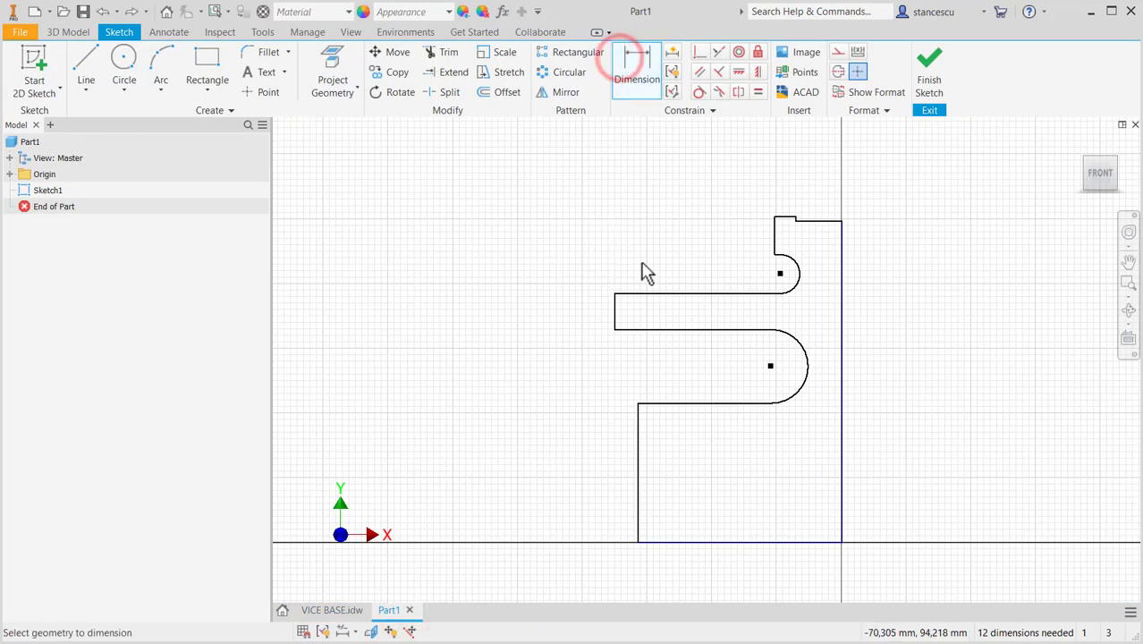
{"action": "left_click", "coordinate": [783, 218]}
{"action": "left_click", "coordinate": [799, 542]}
{"action": "left_click", "coordinate": [933, 405]}
{"action": "type", "text": "1"}
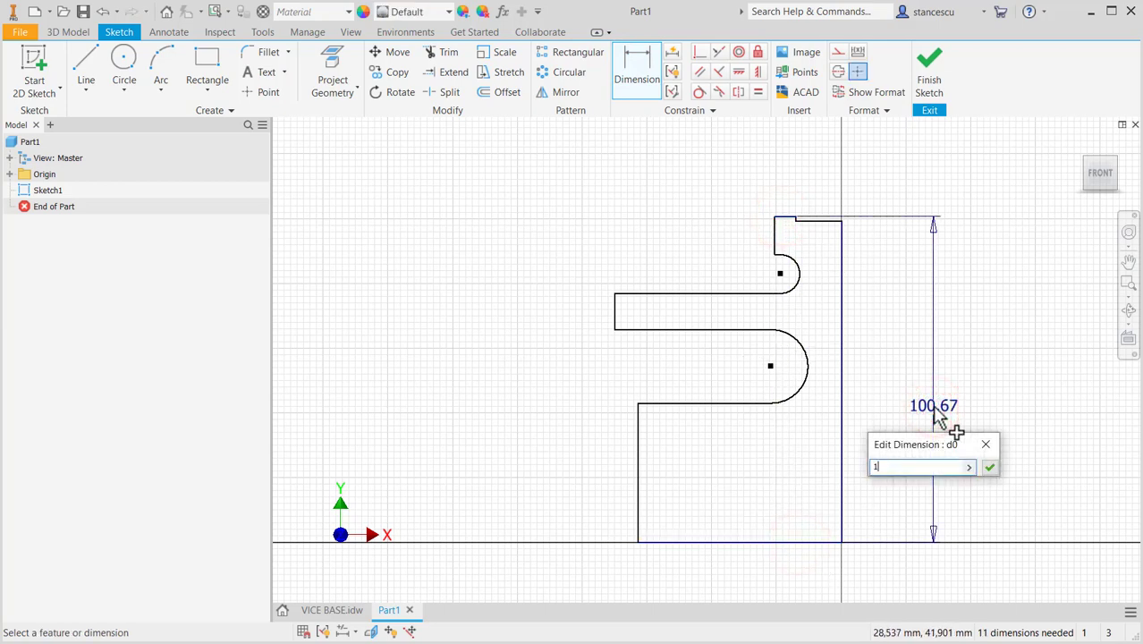
{"action": "type", "text": "04"}
{"action": "key", "text": "Return"}
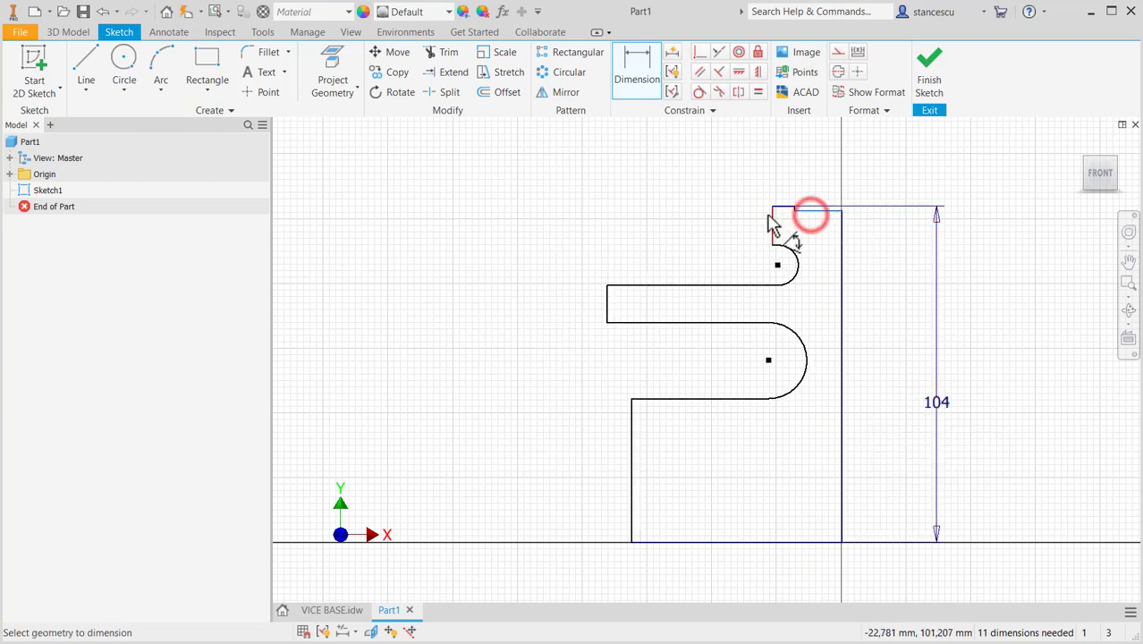
- Dimension the top step 2 high and the short top segment 11 long
{"action": "scroll", "coordinate": [783, 222], "scroll_direction": "up", "scroll_amount": 3}
{"action": "left_click", "coordinate": [798, 198]}
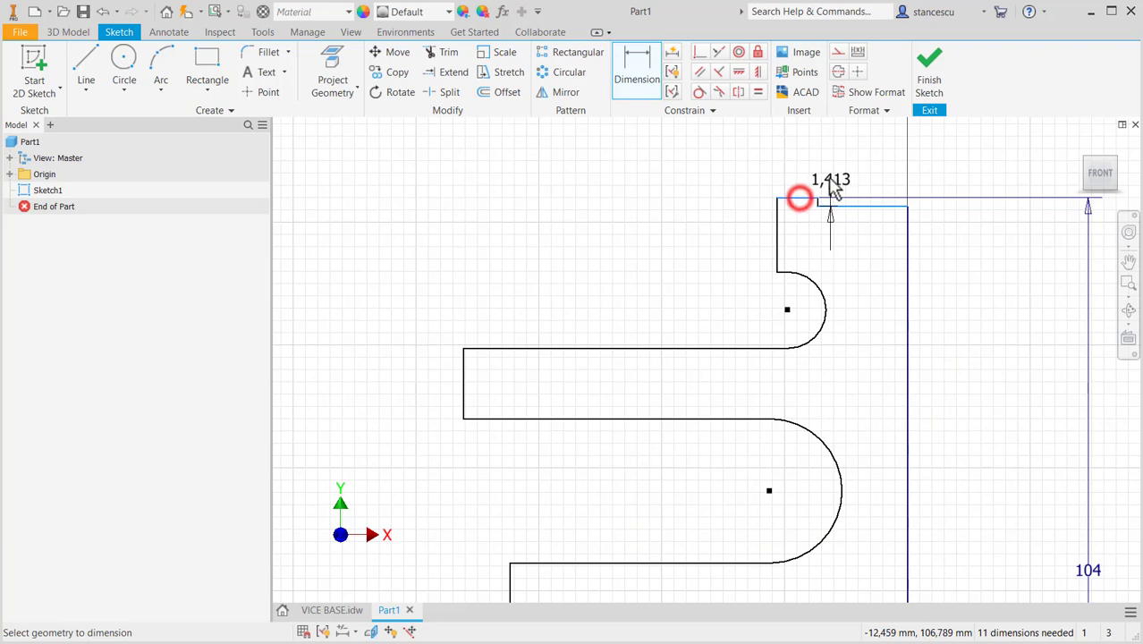
{"action": "left_click", "coordinate": [718, 190]}
{"action": "type", "text": "2"}
{"action": "key", "text": "Return"}
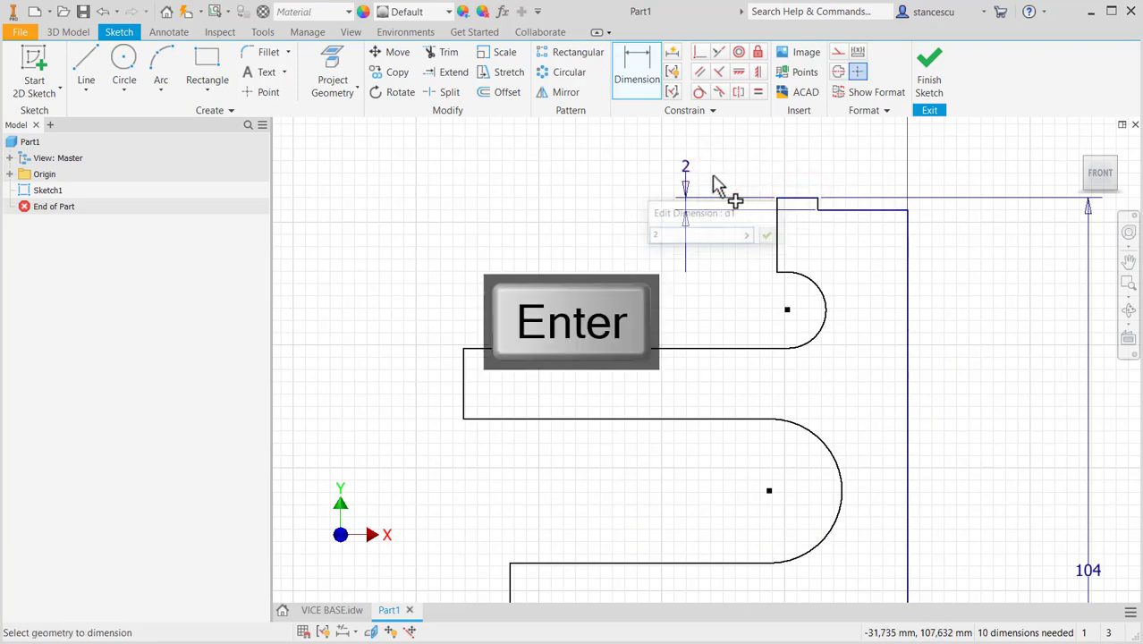
{"action": "left_click", "coordinate": [804, 197]}
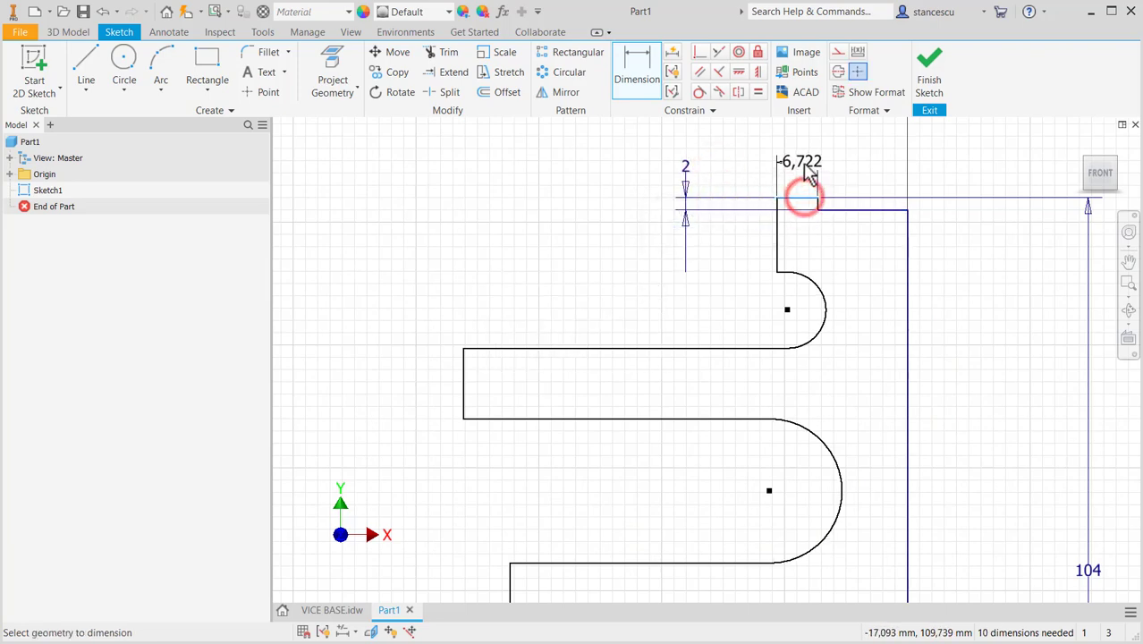
{"action": "left_click", "coordinate": [805, 170]}
{"action": "type", "text": "11"}
{"action": "key", "text": "Return"}
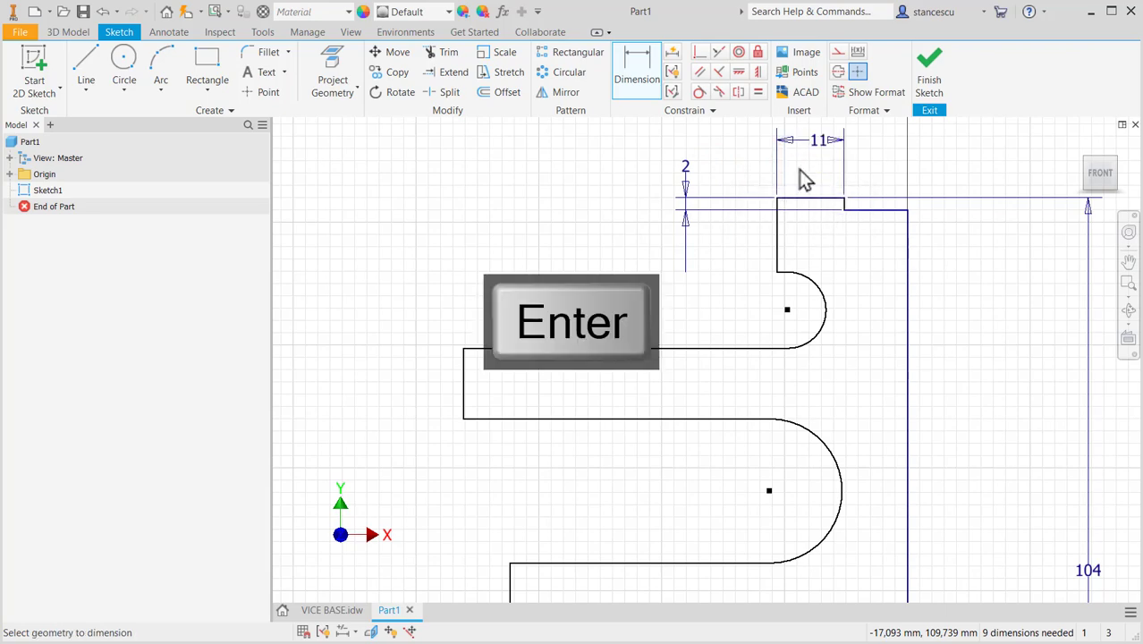
- Set the top width from the step line to the back edge at 35
{"action": "left_click", "coordinate": [776, 215]}
{"action": "left_click", "coordinate": [906, 249]}
{"action": "middle_click_drag", "start_coordinate": [853, 276], "coordinate": [832, 328]}
{"action": "left_click", "coordinate": [822, 231]}
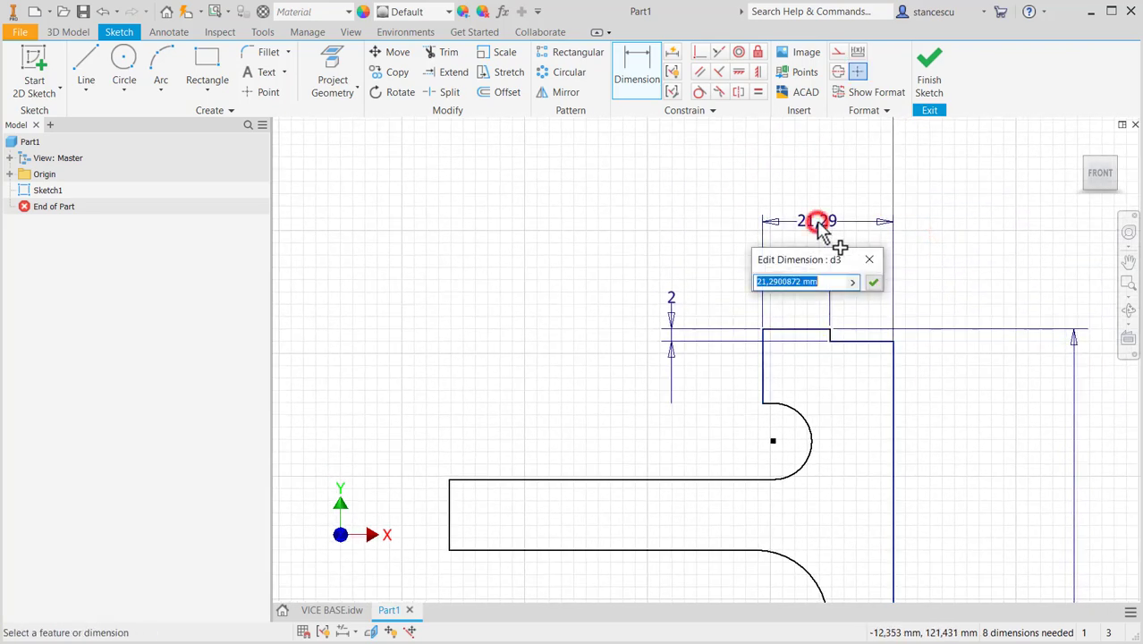
{"action": "type", "text": "35"}
{"action": "key", "text": "Return"}
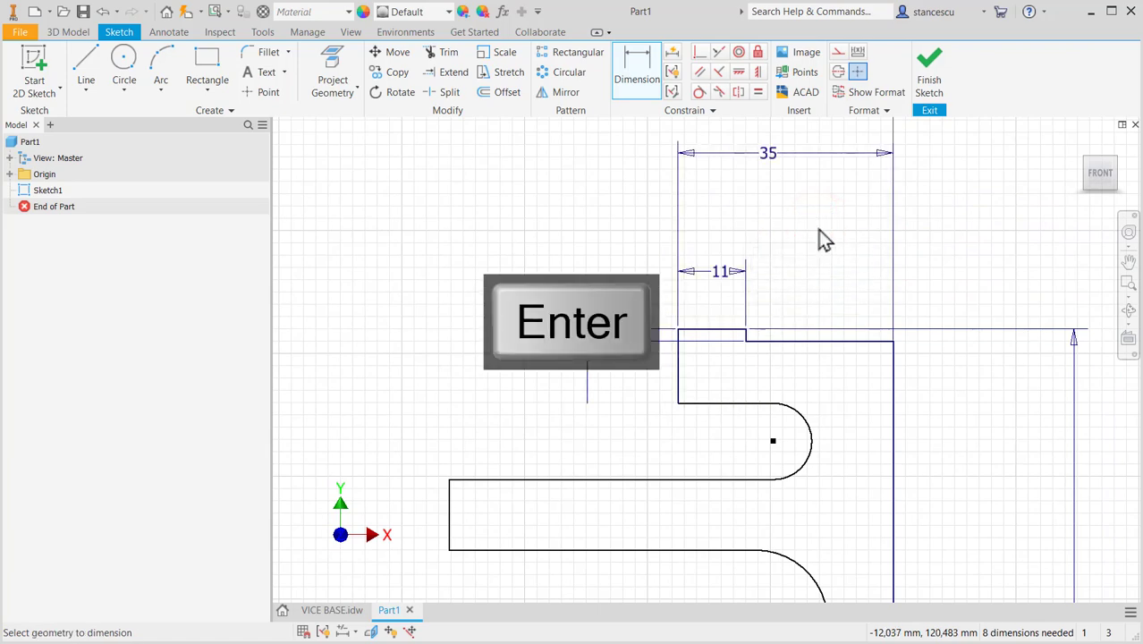
- Dimension the lower arc 24 from the back edge
{"action": "middle_click_drag", "start_coordinate": [850, 407], "coordinate": [850, 320]}
{"action": "middle_click_drag", "start_coordinate": [841, 361], "coordinate": [862, 253]}
{"action": "mouse_move", "coordinate": [855, 309]}
{"action": "middle_mouse_down"}
{"action": "mouse_move", "coordinate": [856, 243]}
{"action": "mouse_move", "coordinate": [842, 360]}
{"action": "mouse_move", "coordinate": [875, 302]}
{"action": "mouse_move", "coordinate": [873, 240]}
{"action": "middle_mouse_up"}
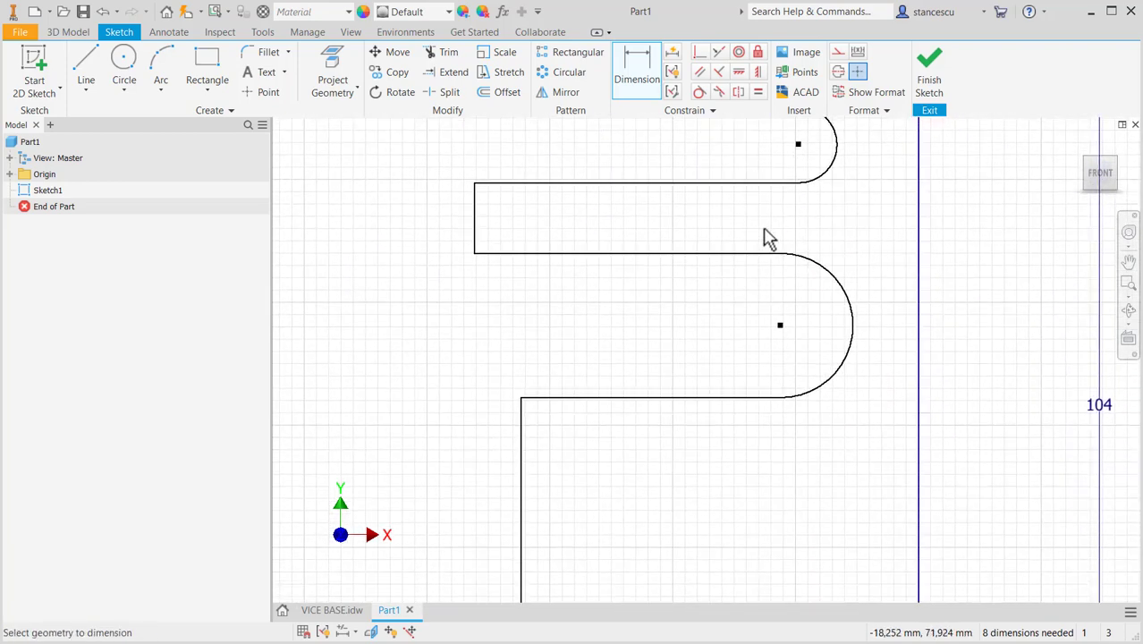
{"action": "left_click", "coordinate": [919, 334]}
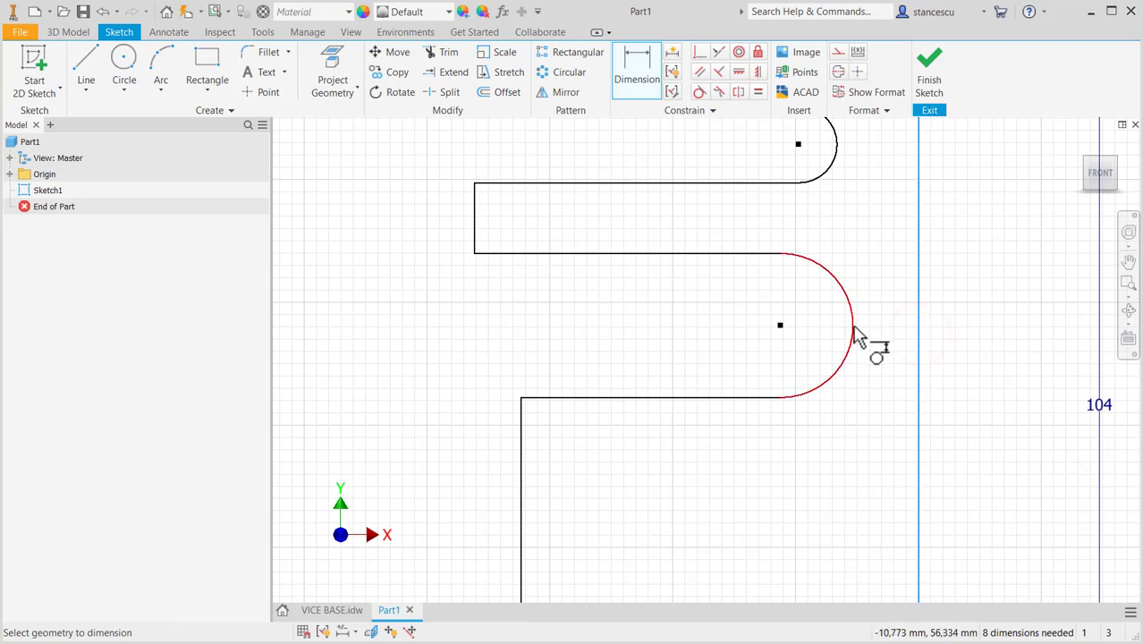
{"action": "left_click", "coordinate": [854, 324]}
{"action": "left_click", "coordinate": [878, 245]}
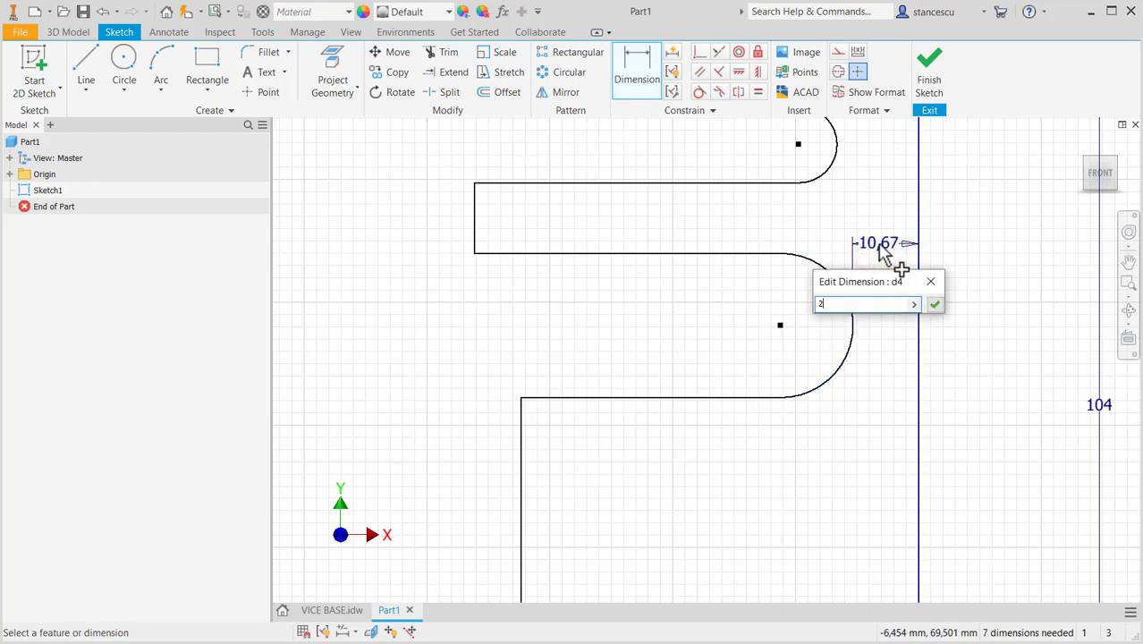
{"action": "type", "text": "24"}
{"action": "key", "text": "Return"}
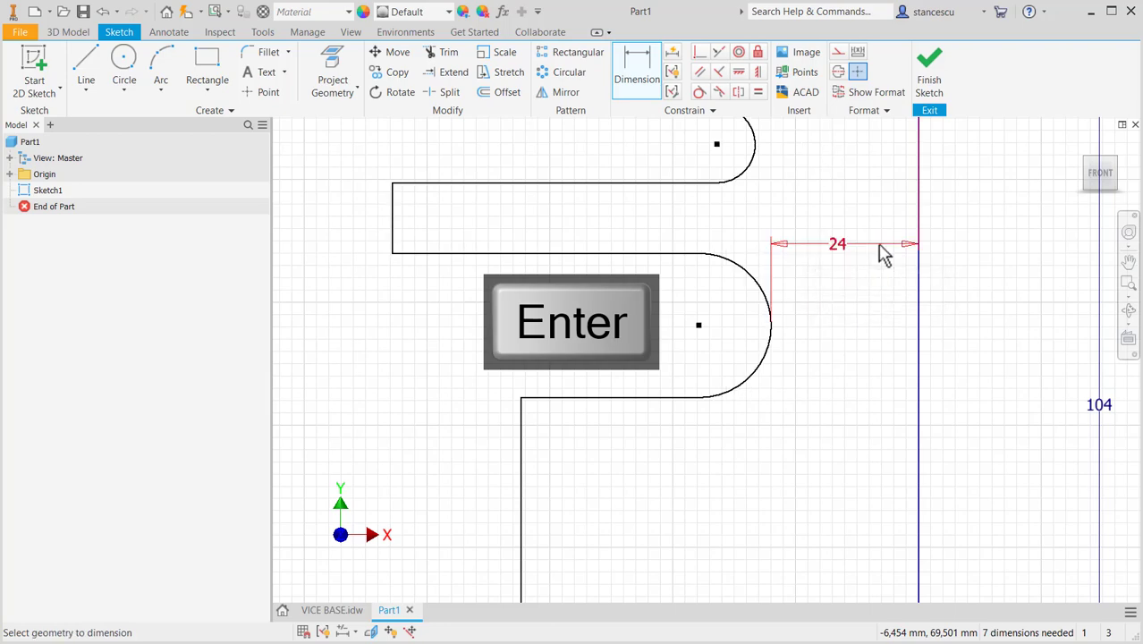
{"action": "mouse_move", "coordinate": [880, 250]}
{"action": "middle_mouse_down"}
{"action": "mouse_move", "coordinate": [888, 365]}
{"action": "mouse_move", "coordinate": [854, 362]}
{"action": "middle_mouse_up"}
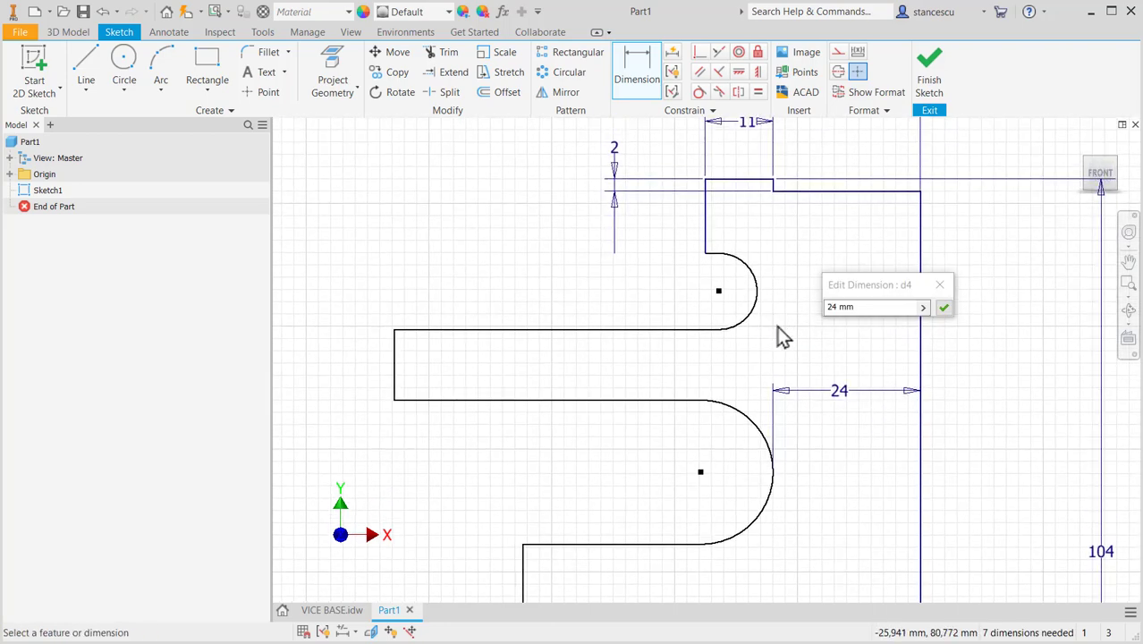
{"action": "left_click", "coordinate": [943, 309]}
- Dimension the upper arc from the back edge, linking its value to the 24 dimension (d4)
{"action": "left_click", "coordinate": [923, 296]}
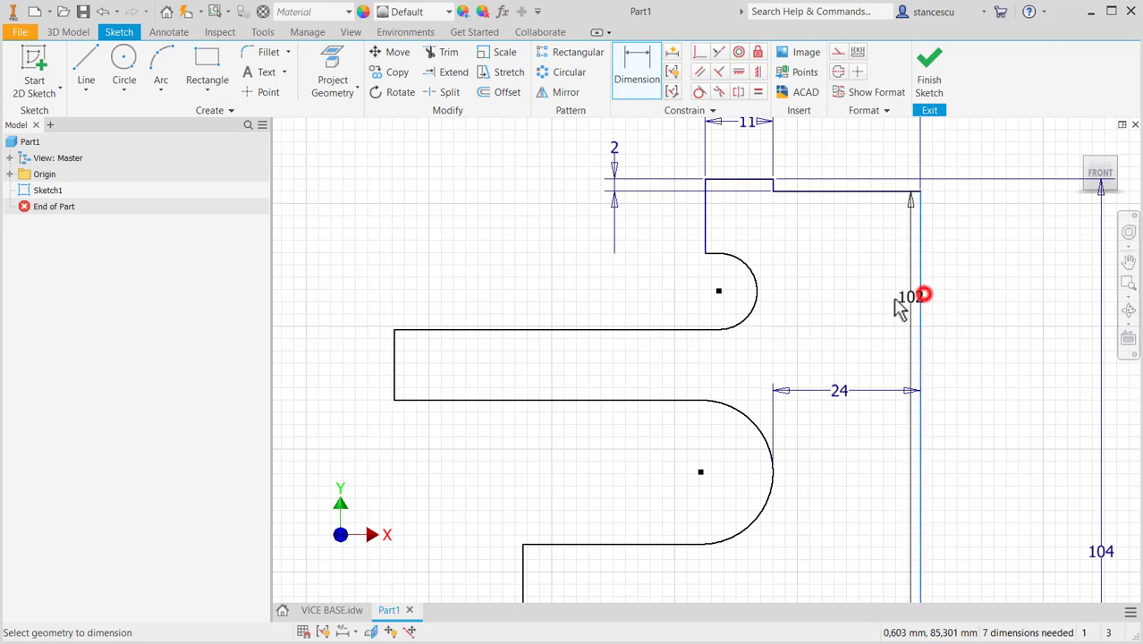
{"action": "left_click", "coordinate": [756, 297]}
{"action": "left_click", "coordinate": [836, 293]}
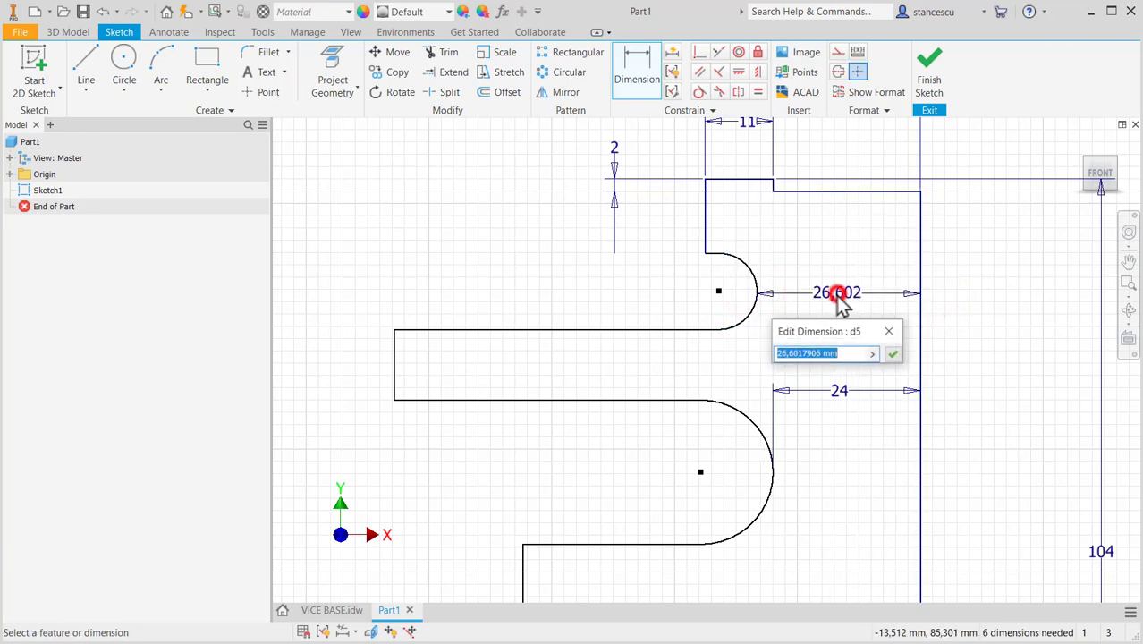
{"action": "left_click", "coordinate": [840, 392]}
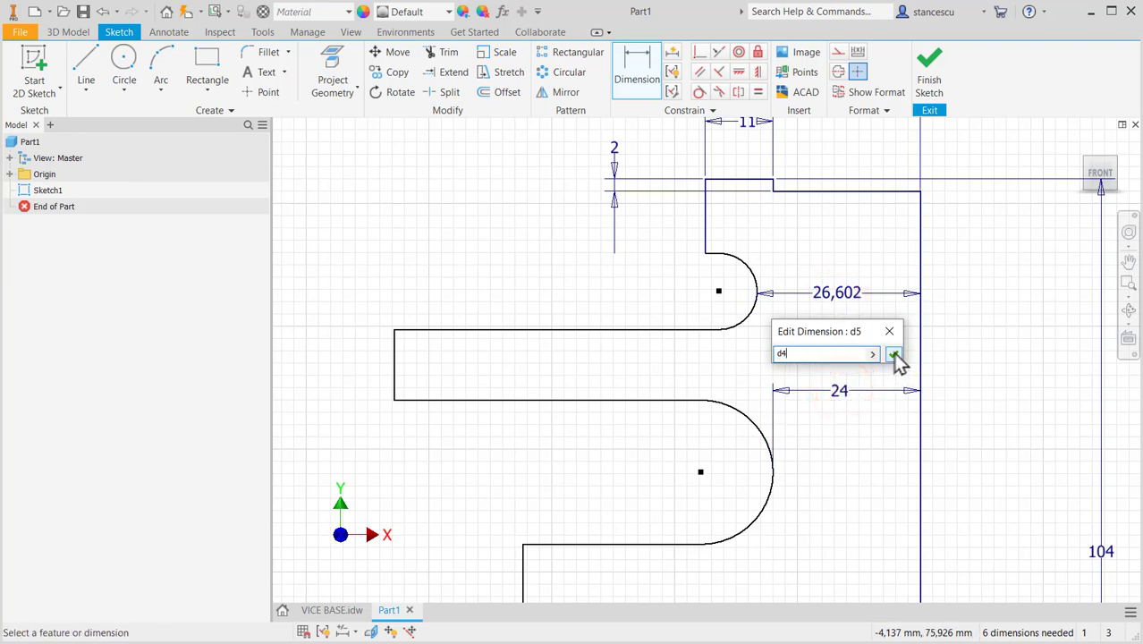
{"action": "left_click", "coordinate": [894, 354]}
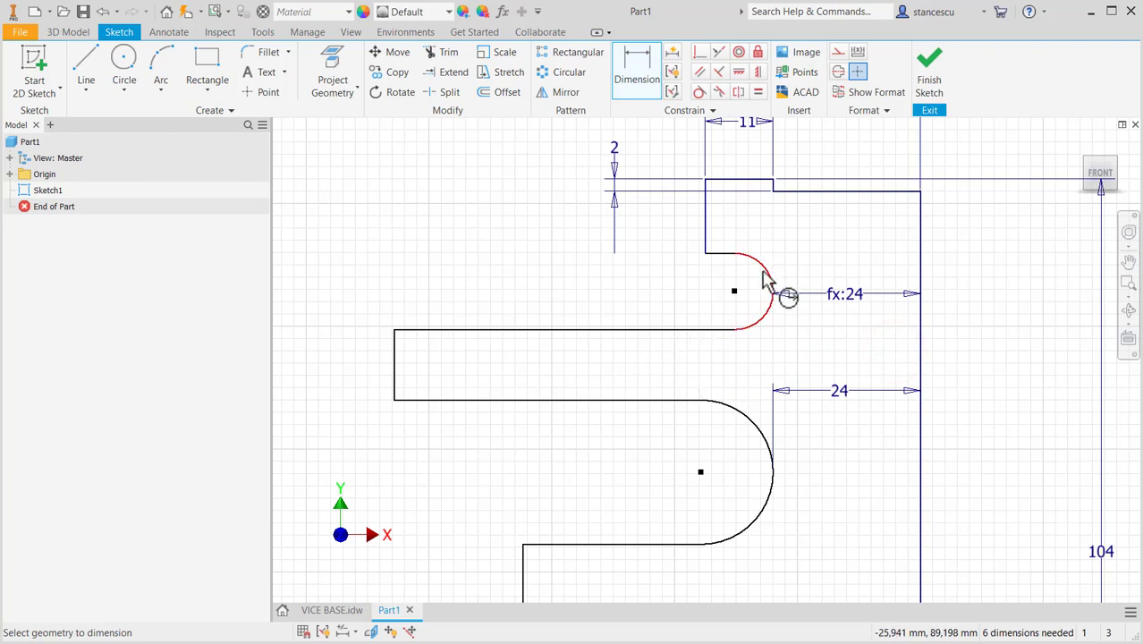
- Give the lower arc radius 15 and the upper arc radius 10
{"action": "left_click", "coordinate": [742, 420]}
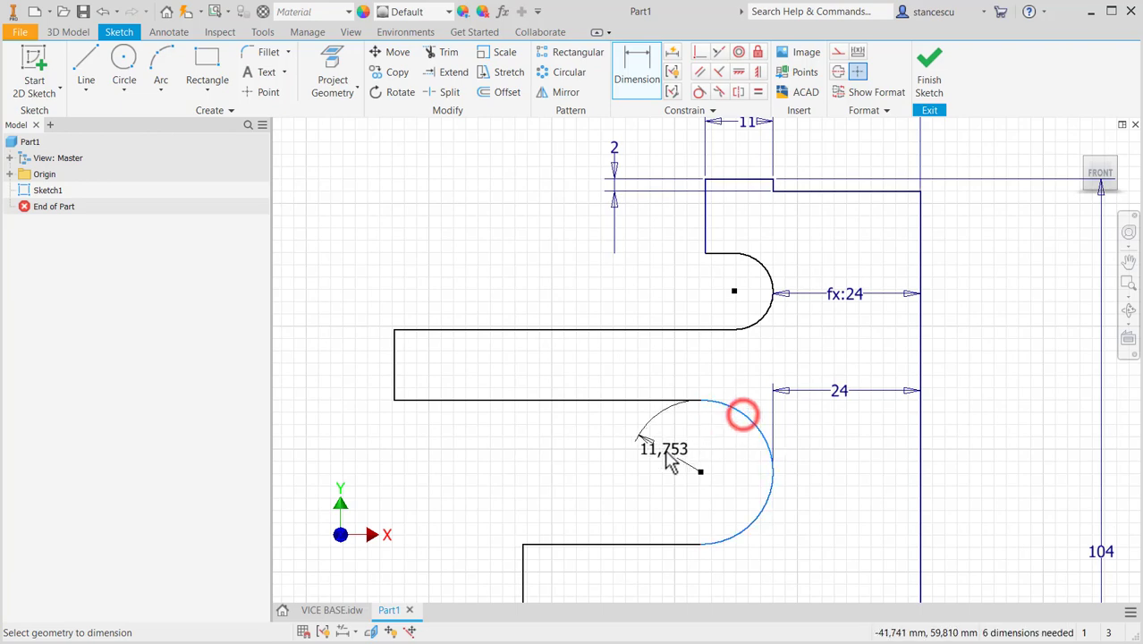
{"action": "left_click", "coordinate": [730, 447]}
{"action": "type", "text": "15"}
{"action": "key", "text": "Return"}
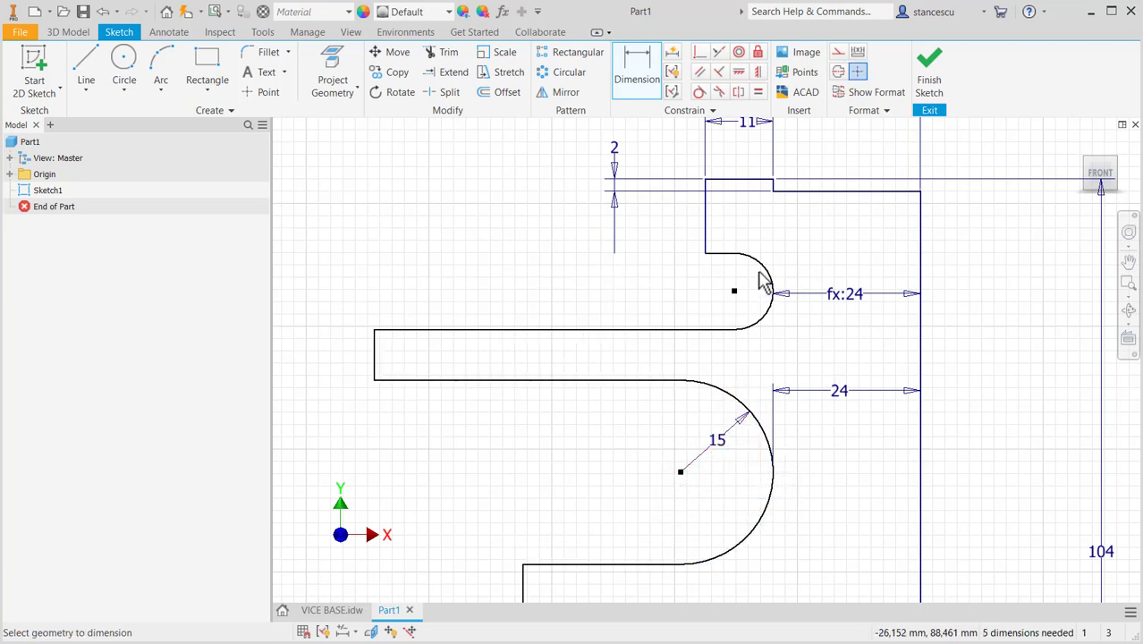
{"action": "left_click", "coordinate": [761, 268]}
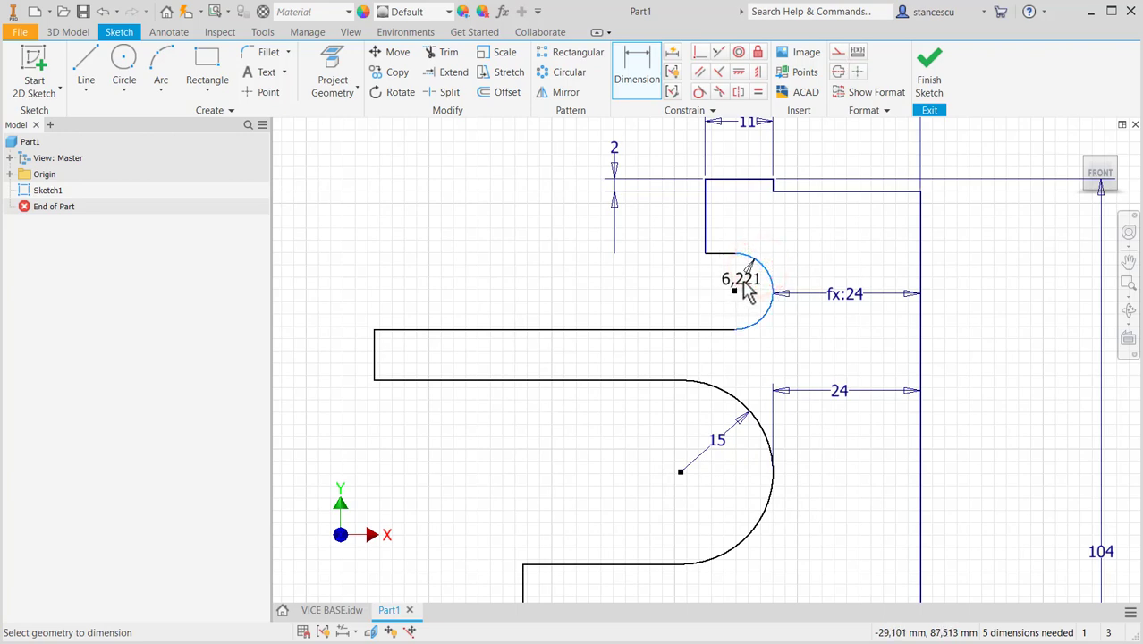
{"action": "left_click", "coordinate": [741, 281]}
{"action": "type", "text": "10"}
{"action": "key", "text": "Return"}
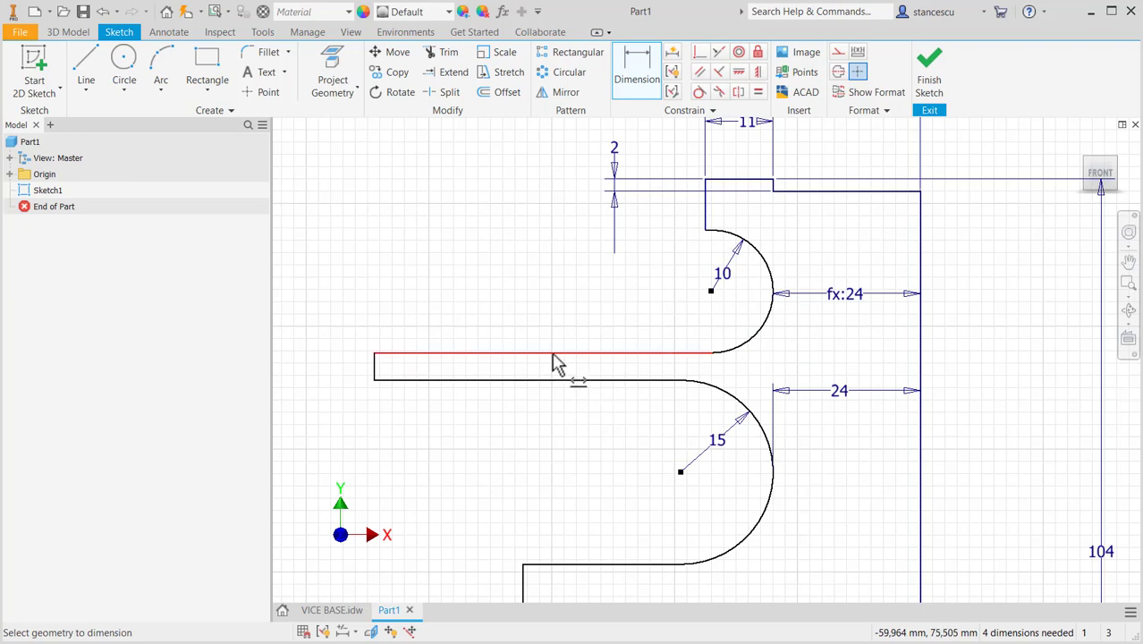
- Dimension the slot's top and lower lines 20 apart
{"action": "left_click", "coordinate": [551, 353]}
{"action": "left_click", "coordinate": [562, 381]}
{"action": "middle_click_drag", "start_coordinate": [560, 419], "coordinate": [697, 417]}
{"action": "left_click", "coordinate": [457, 368]}
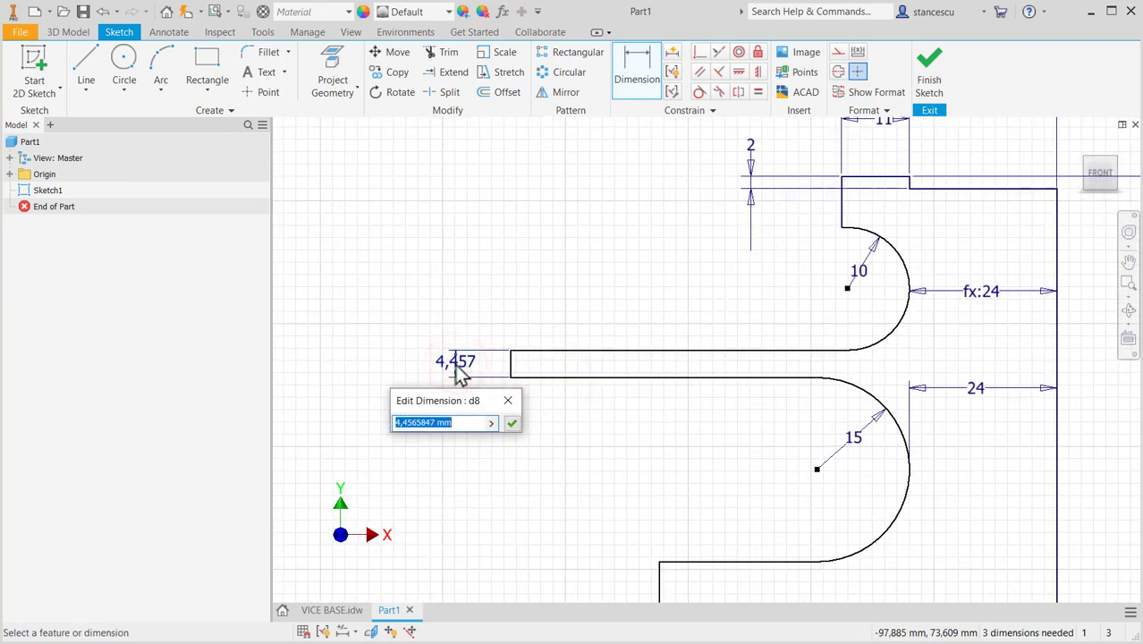
{"action": "key", "text": "BackSpace"}
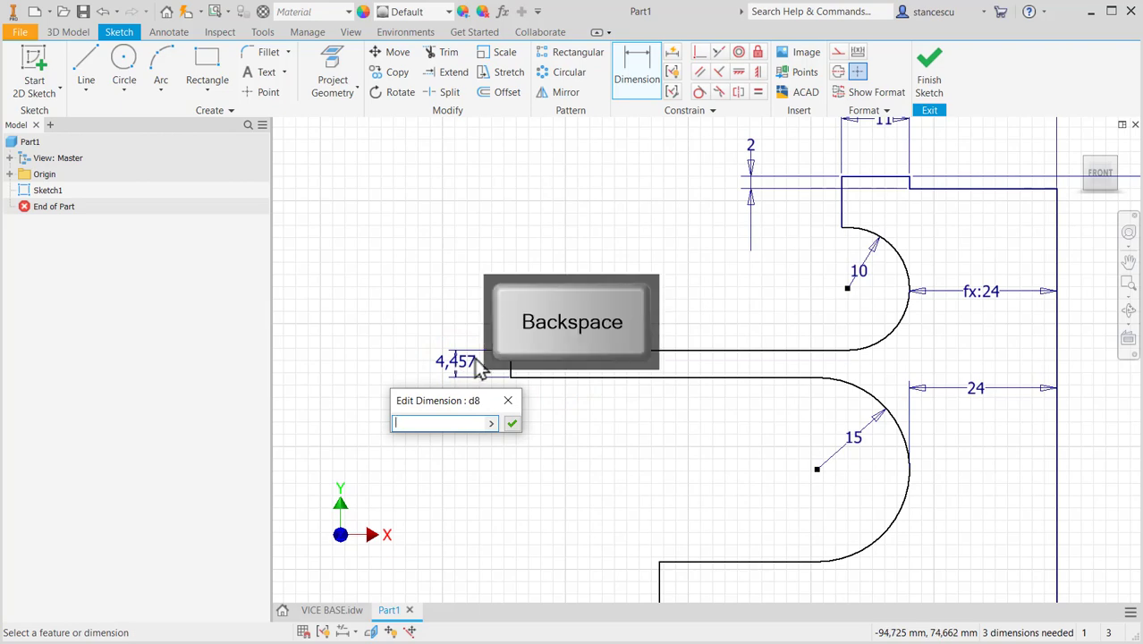
{"action": "type", "text": "20"}
{"action": "key", "text": "Return"}
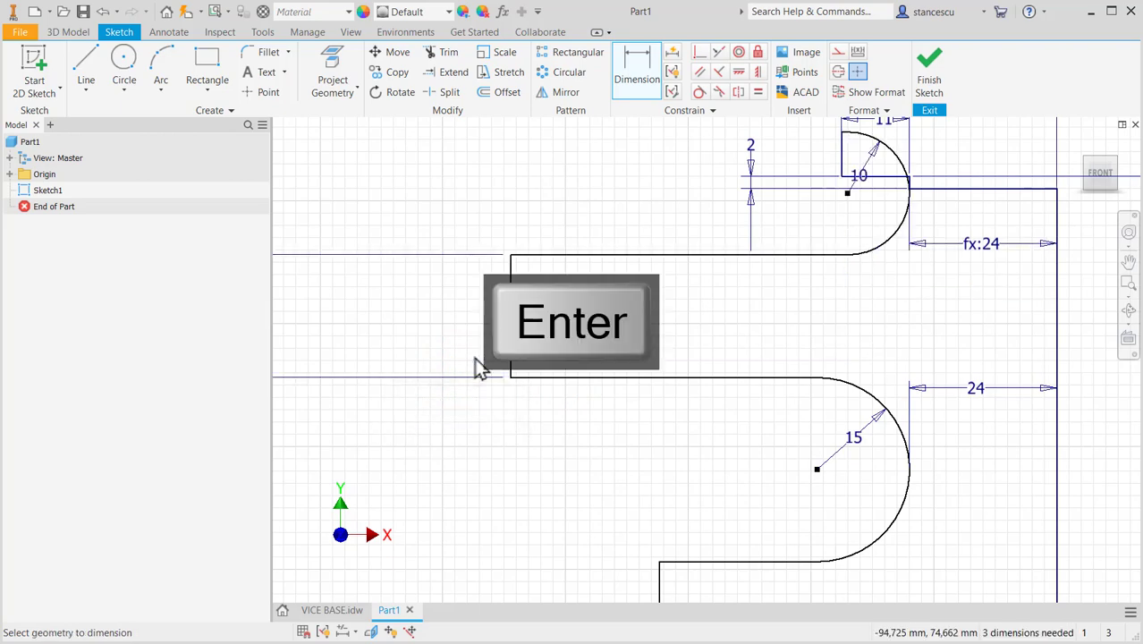
- Dimension the lower step height as 16 from the bottom line
{"action": "scroll", "coordinate": [751, 384], "scroll_direction": "down", "scroll_amount": 2}
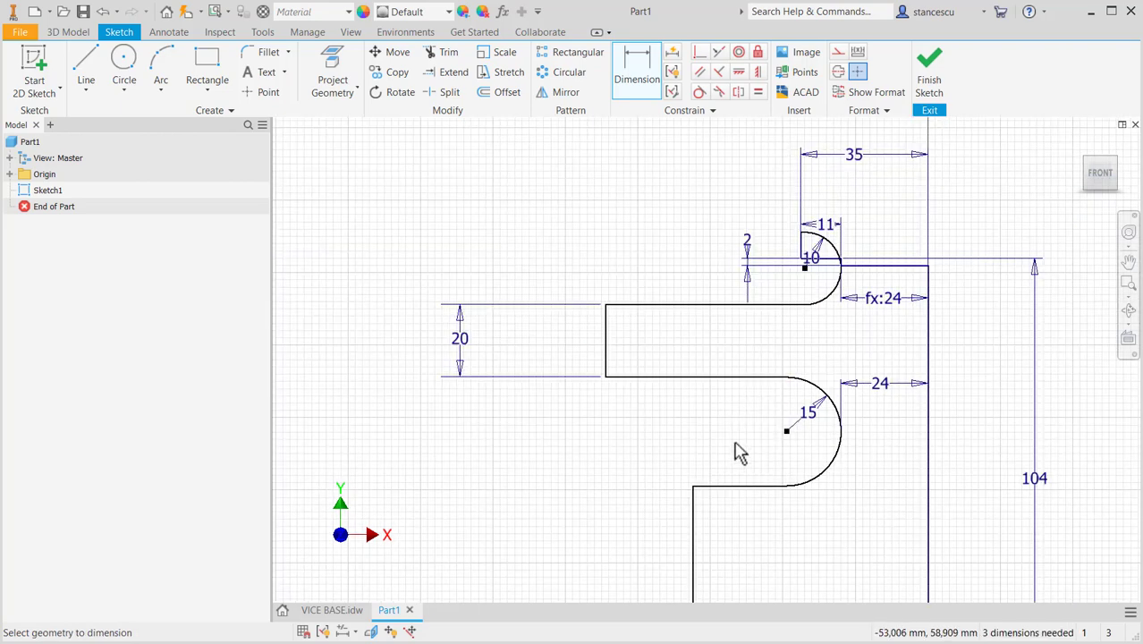
{"action": "middle_click_drag", "start_coordinate": [735, 462], "coordinate": [742, 385]}
{"action": "left_click", "coordinate": [742, 411]}
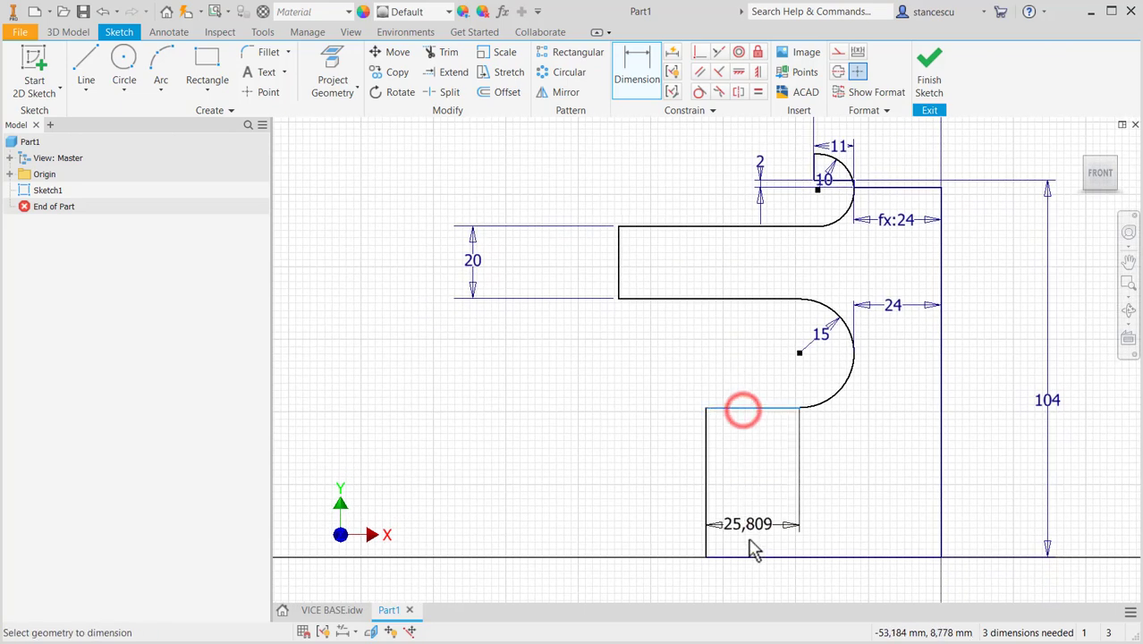
{"action": "left_click", "coordinate": [749, 557]}
{"action": "left_click", "coordinate": [624, 501]}
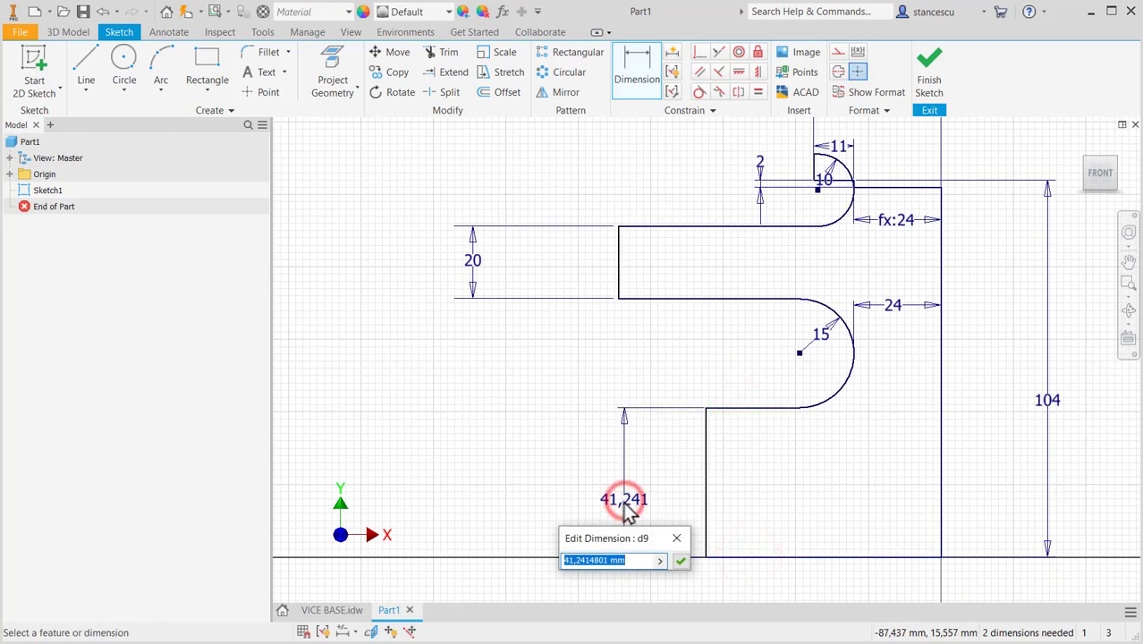
{"action": "type", "text": "16"}
{"action": "key", "text": "Return"}
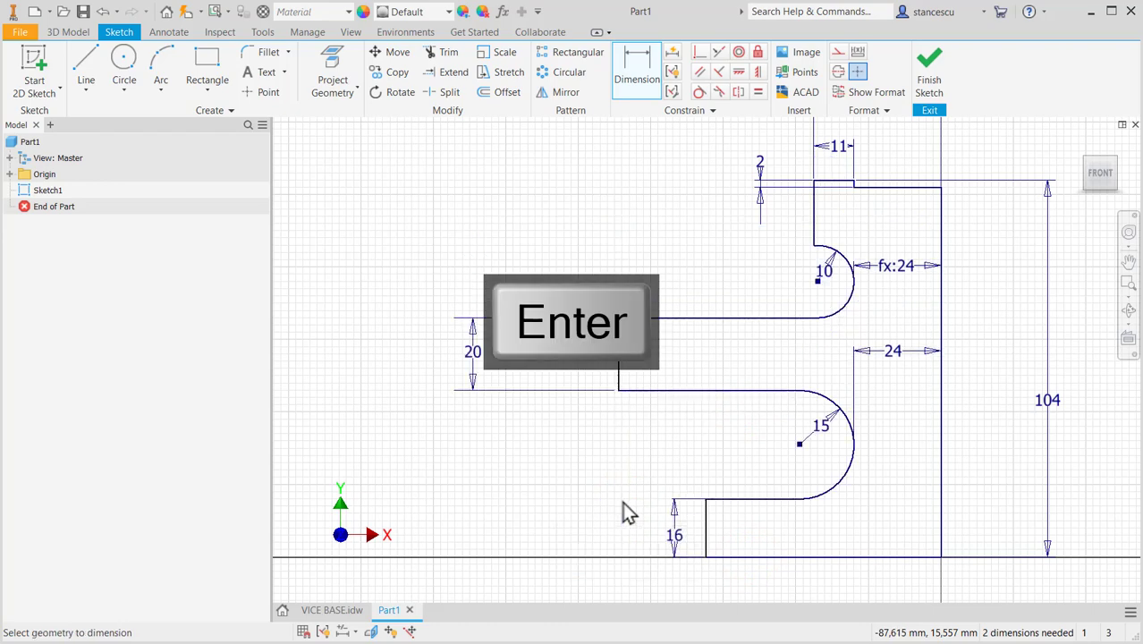
- Add the 150 slot length and 110 base width, then fit the whole profile in view
{"action": "left_click", "coordinate": [618, 367]}
{"action": "left_click", "coordinate": [942, 407]}
{"action": "left_click", "coordinate": [753, 365]}
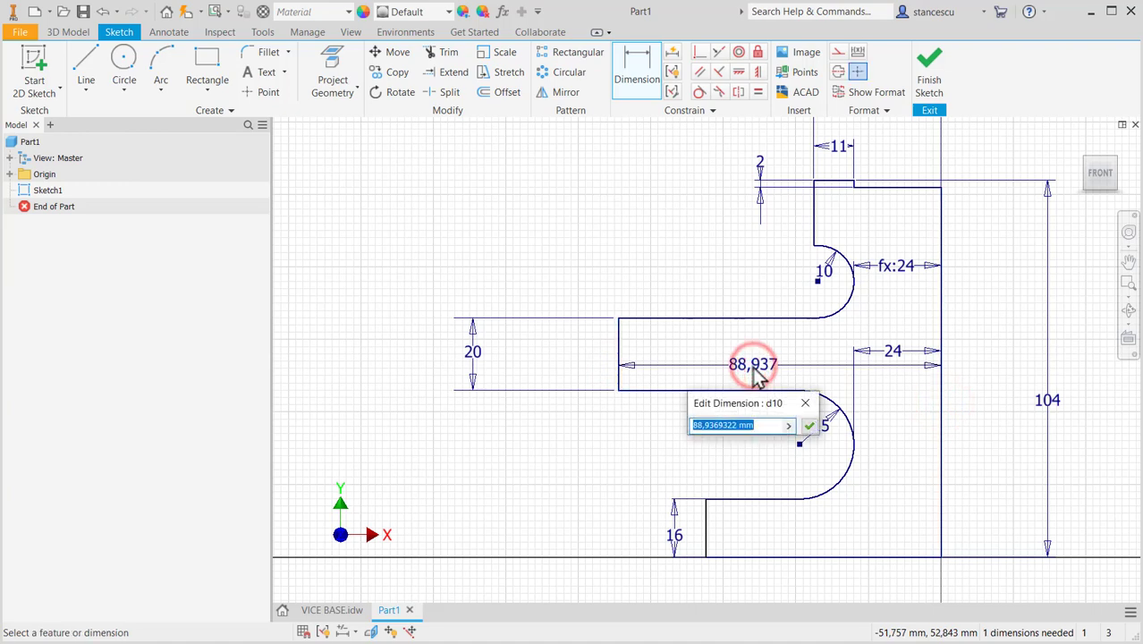
{"action": "type", "text": "150"}
{"action": "key", "text": "Return"}
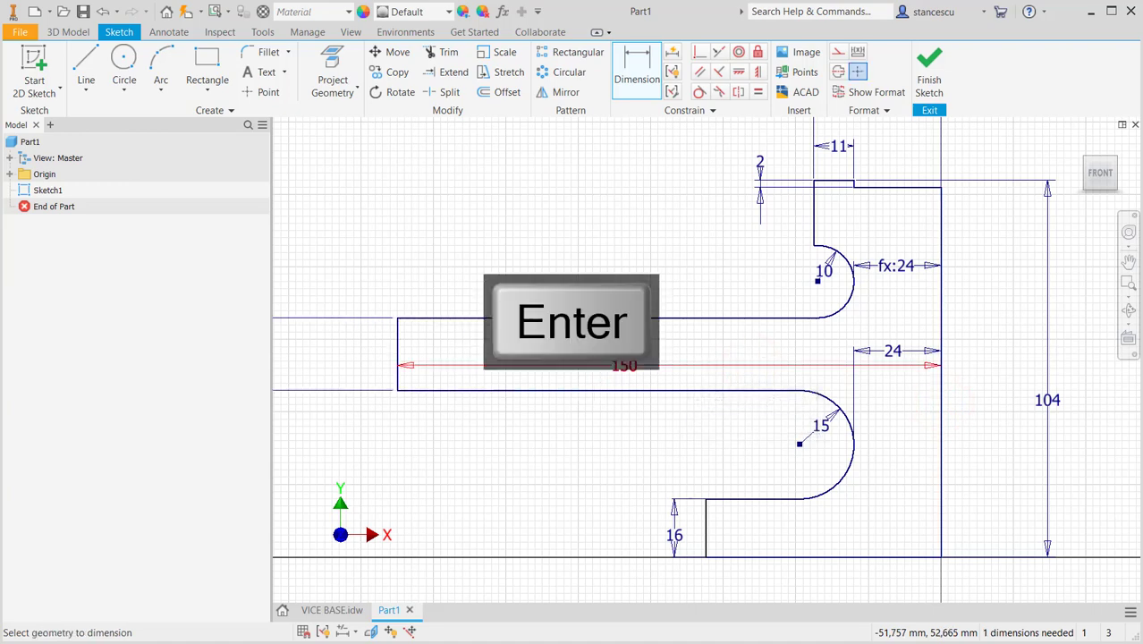
{"action": "left_click", "coordinate": [790, 560]}
{"action": "left_click", "coordinate": [785, 588]}
{"action": "middle_click_drag", "start_coordinate": [785, 587], "coordinate": [803, 433]}
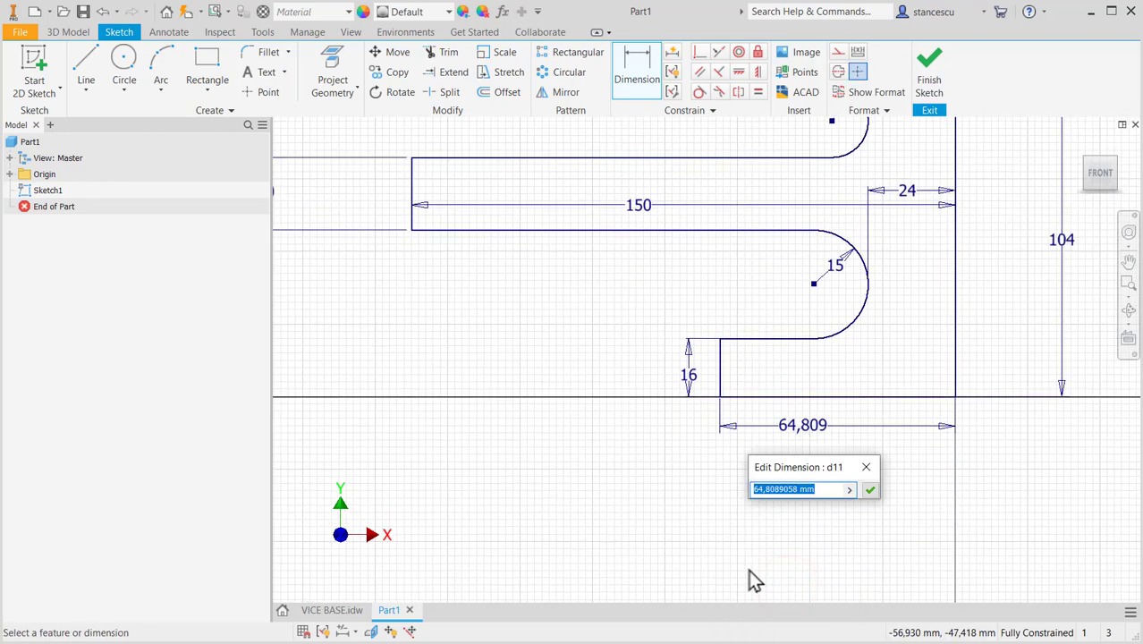
{"action": "type", "text": "110"}
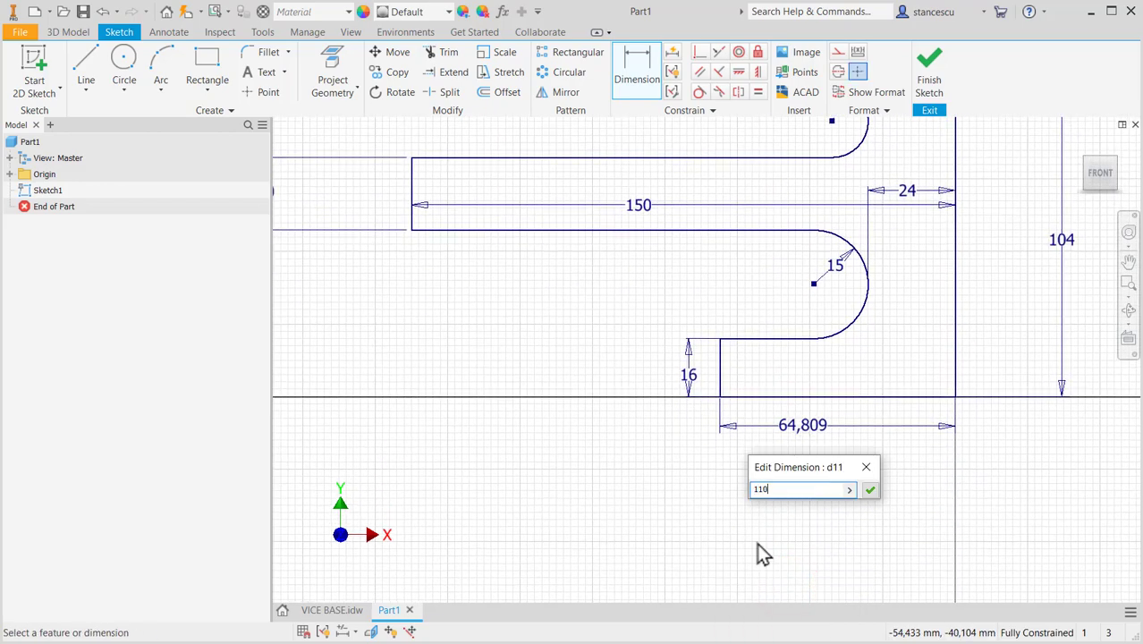
{"action": "key", "text": "Return"}
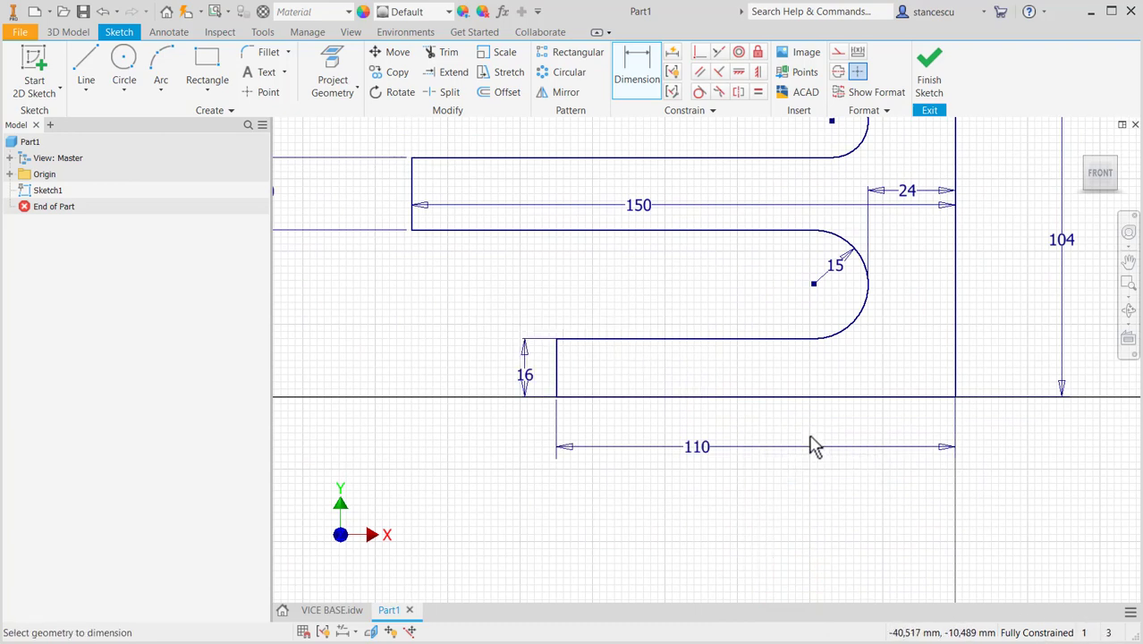
{"action": "key", "text": "Home"}
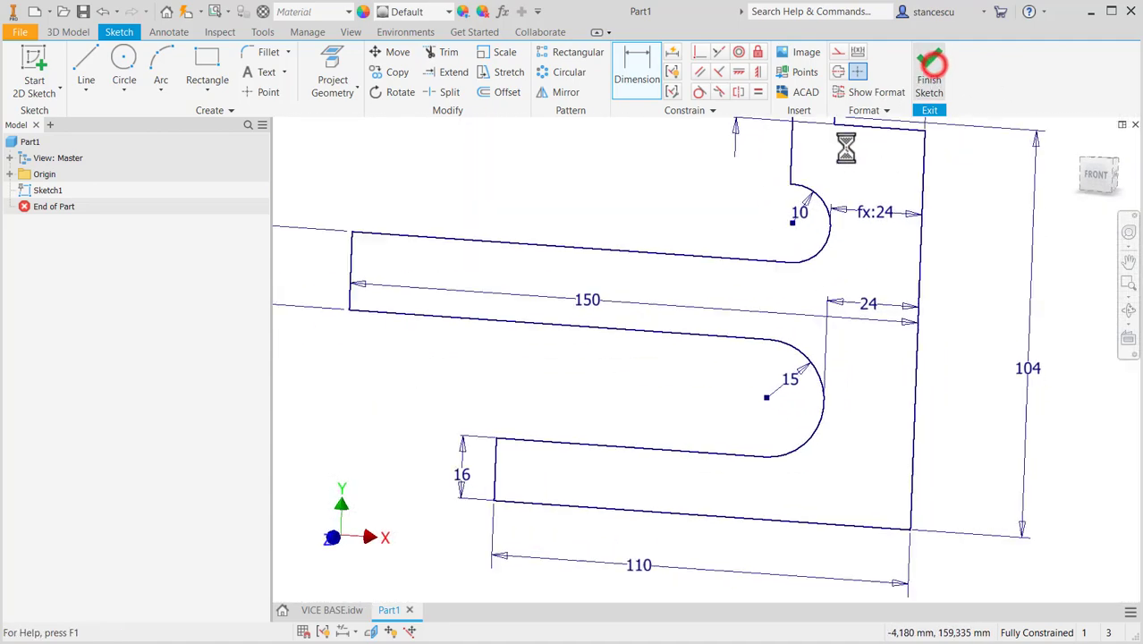
- Fit the sketch view, then check the 38 depth dimension on the VICE BASE drawing
{"action": "key", "text": "F6"}
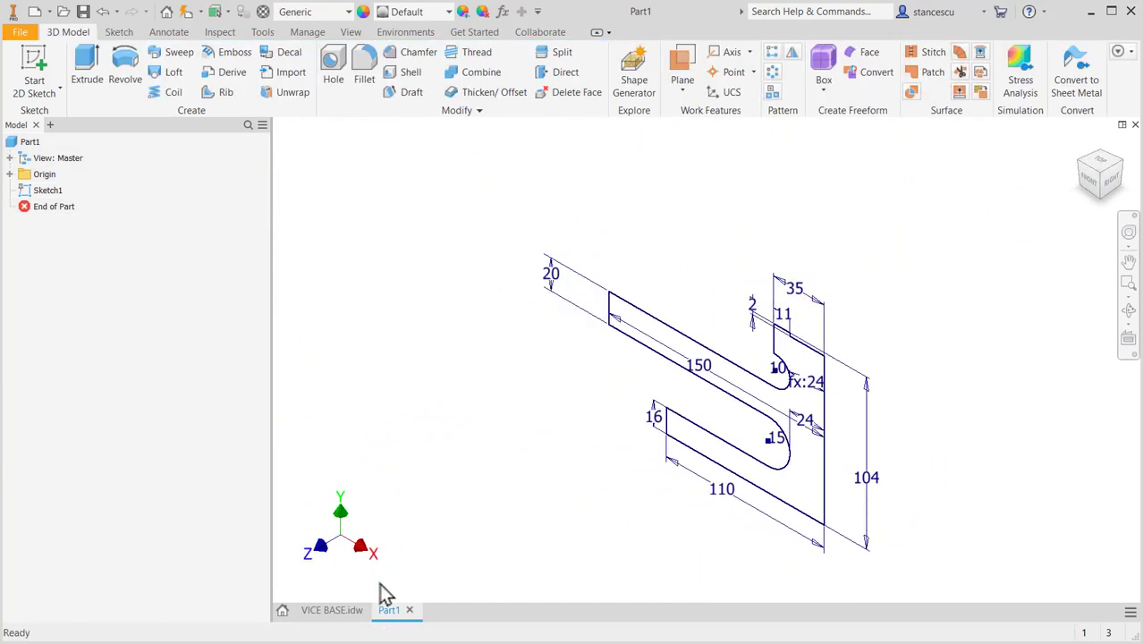
{"action": "left_click", "coordinate": [340, 611]}
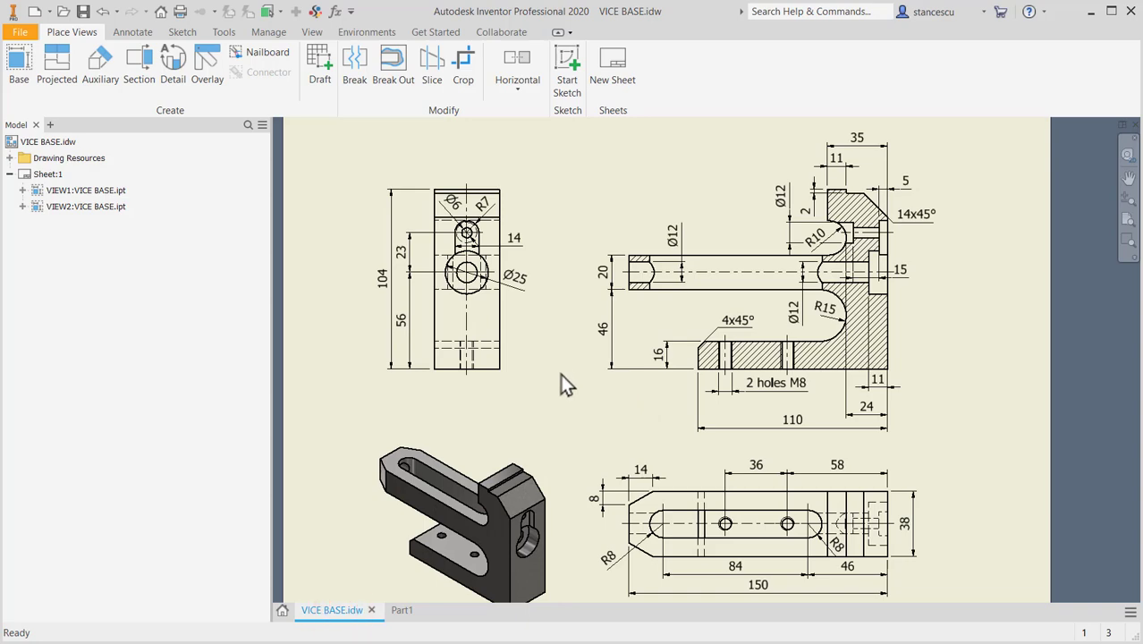
{"action": "middle_click_drag", "start_coordinate": [955, 474], "coordinate": [970, 408]}
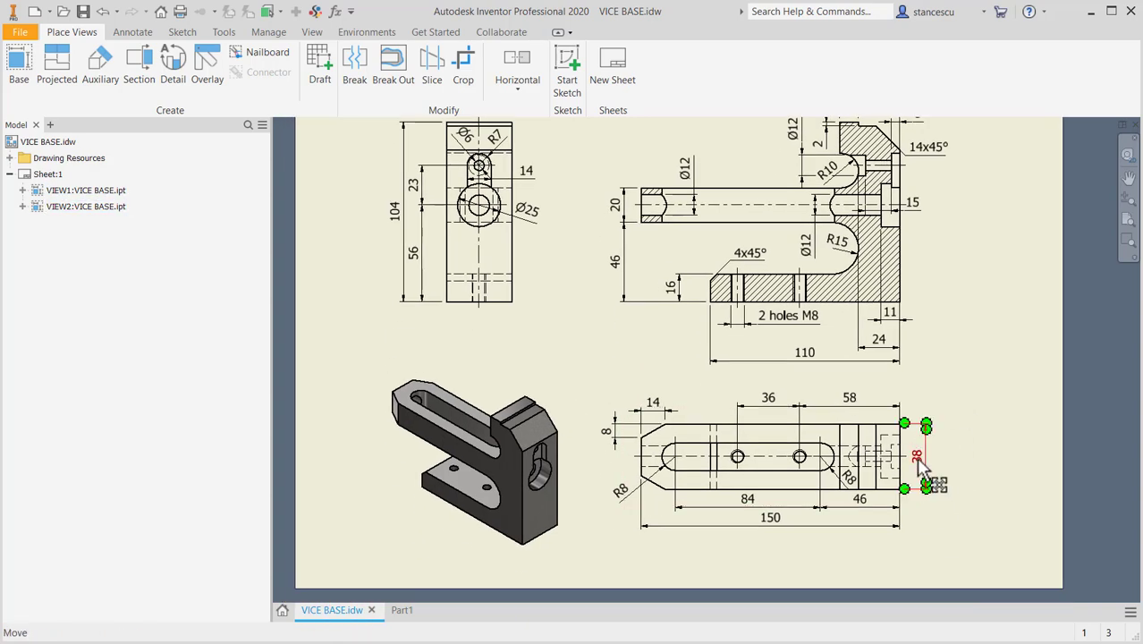
{"action": "key", "text": "Escape"}
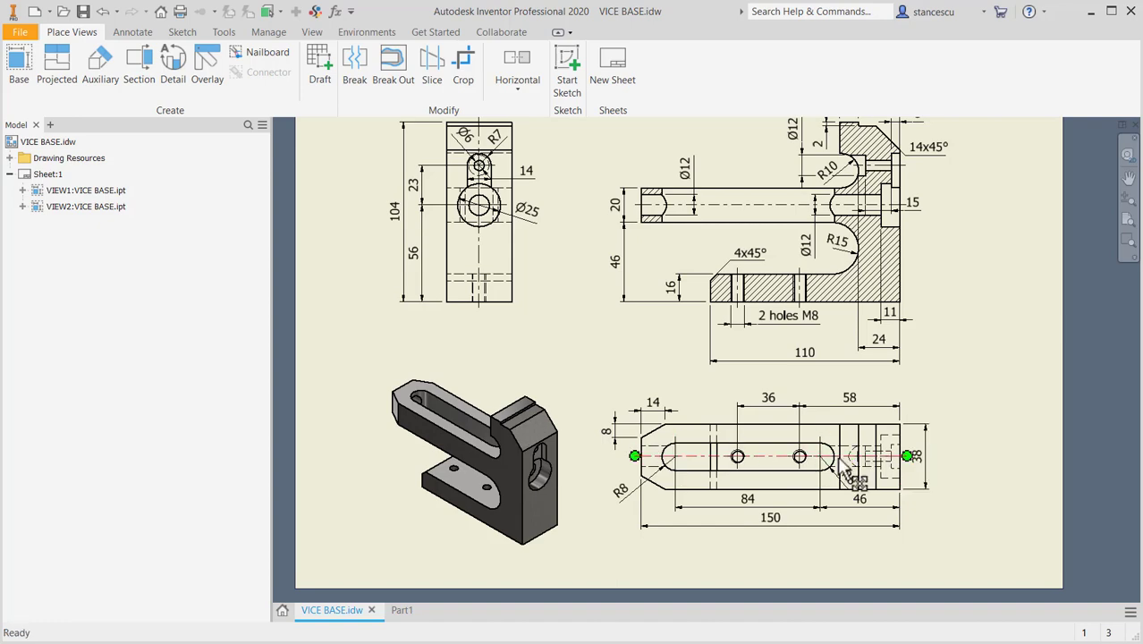
- Back in Part1, extrude the profile 38 mm symmetrically into a solid
{"action": "left_click", "coordinate": [393, 610]}
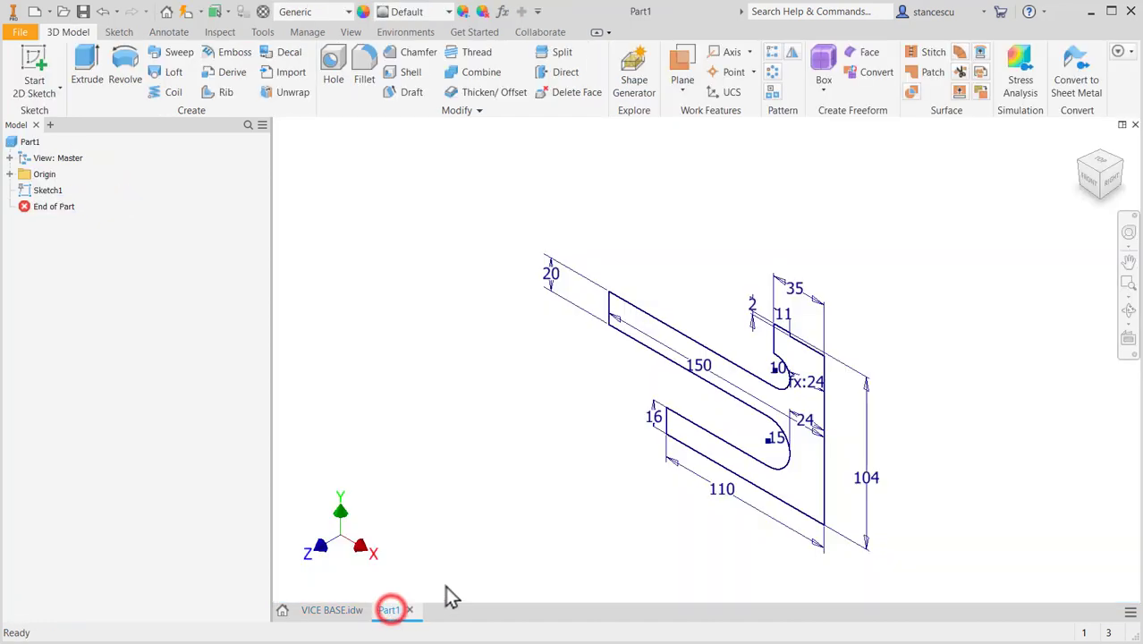
{"action": "left_click", "coordinate": [87, 59]}
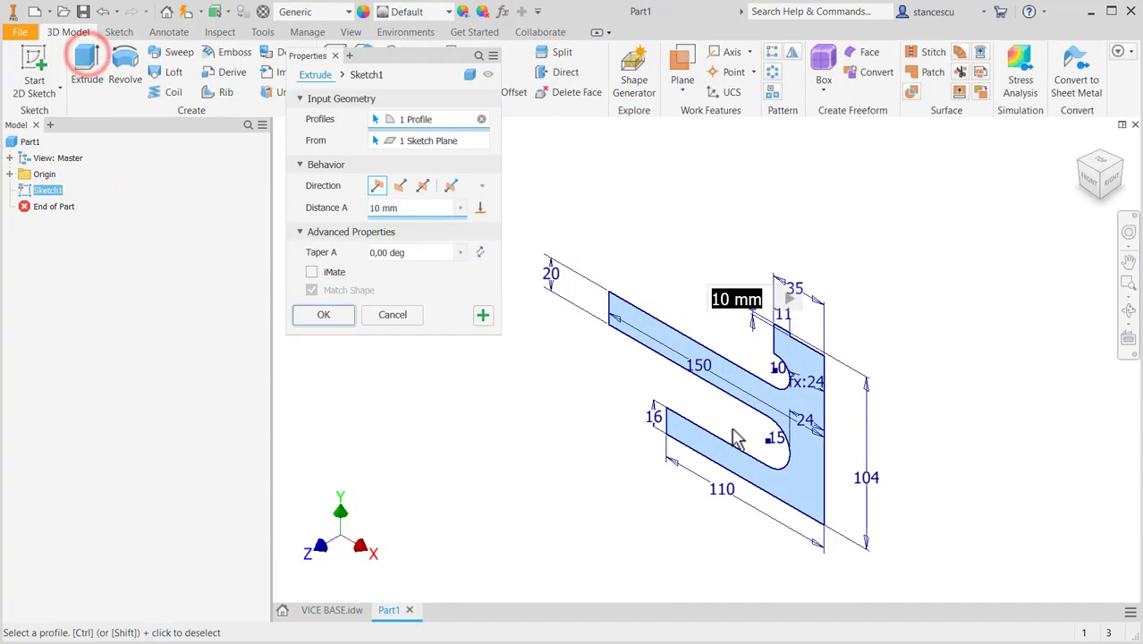
{"action": "left_click", "coordinate": [422, 185]}
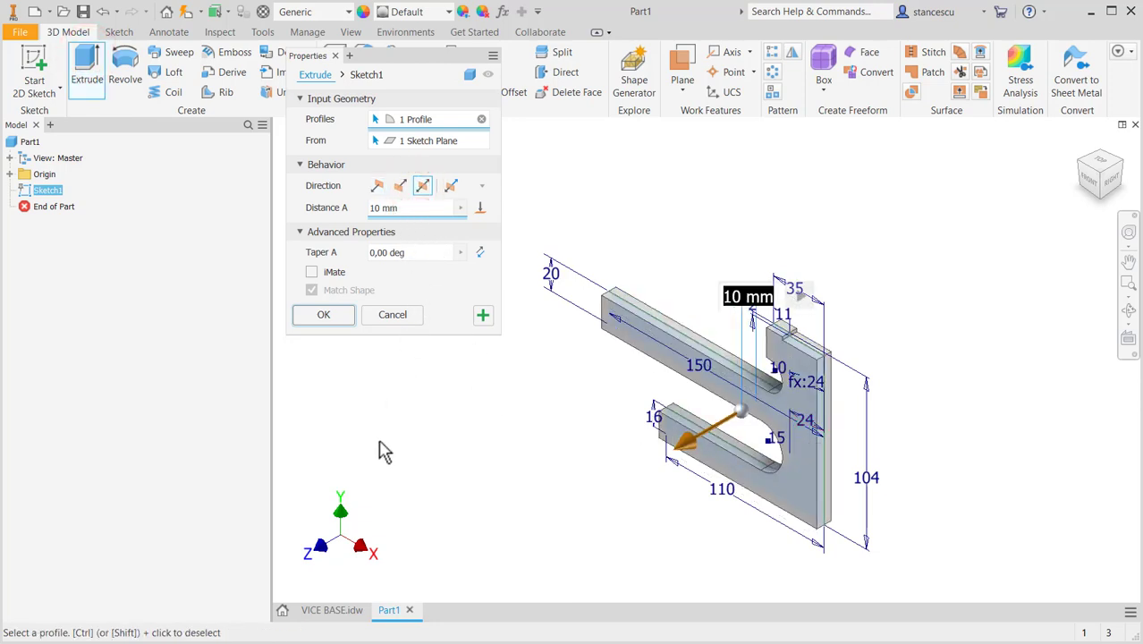
{"action": "type", "text": "38"}
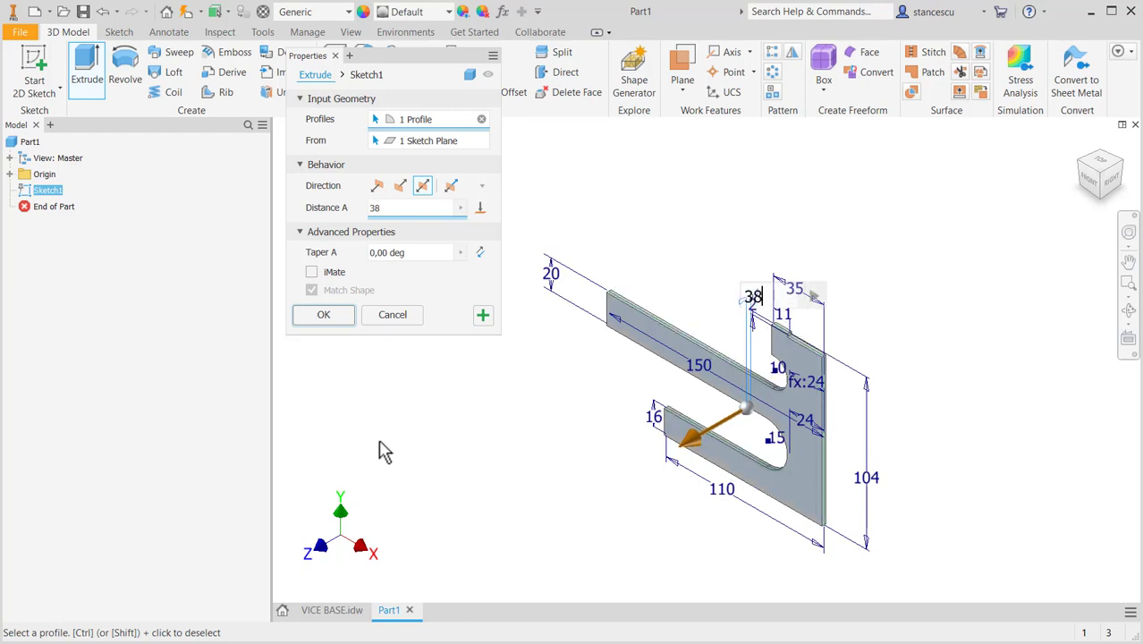
{"action": "key", "text": "Return"}
{"action": "left_click", "coordinate": [338, 315]}
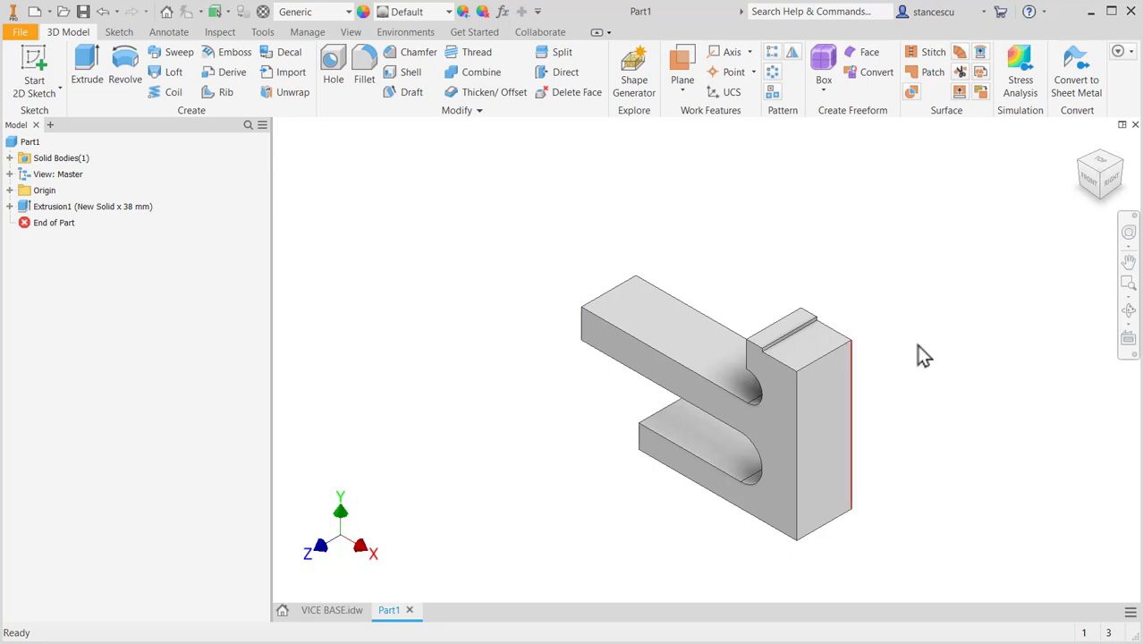
- Chamfer the top outer edge of the block at 14 mm
{"action": "left_click", "coordinate": [830, 352]}
{"action": "left_click", "coordinate": [866, 339]}
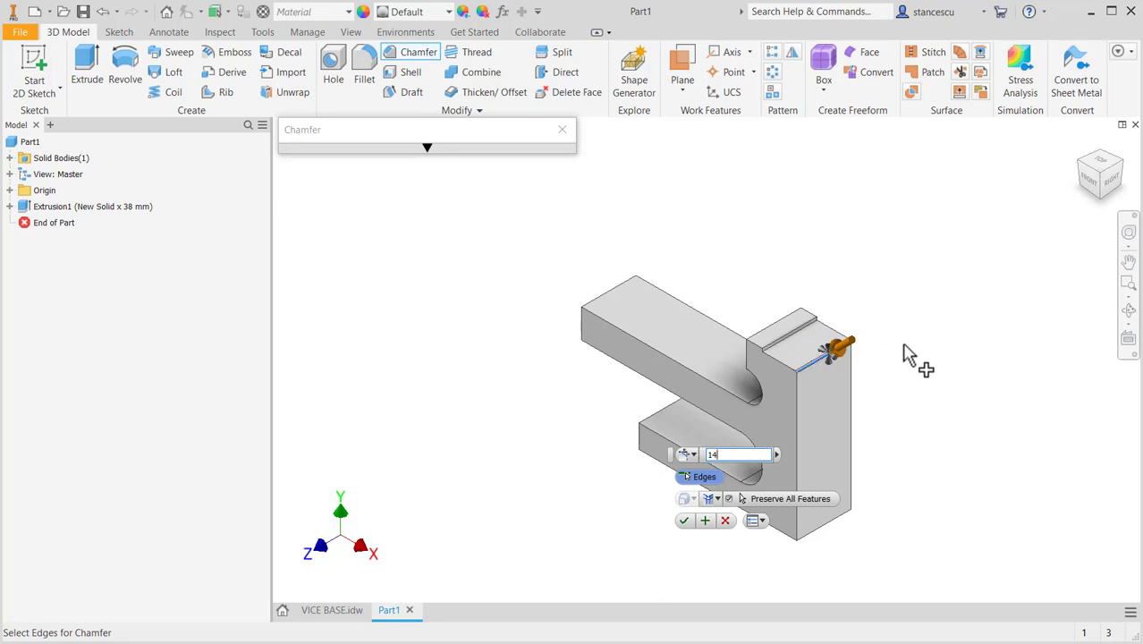
{"action": "left_click", "coordinate": [705, 521]}
- Chamfer the inner slot edge at 4 mm
{"action": "left_click", "coordinate": [660, 415]}
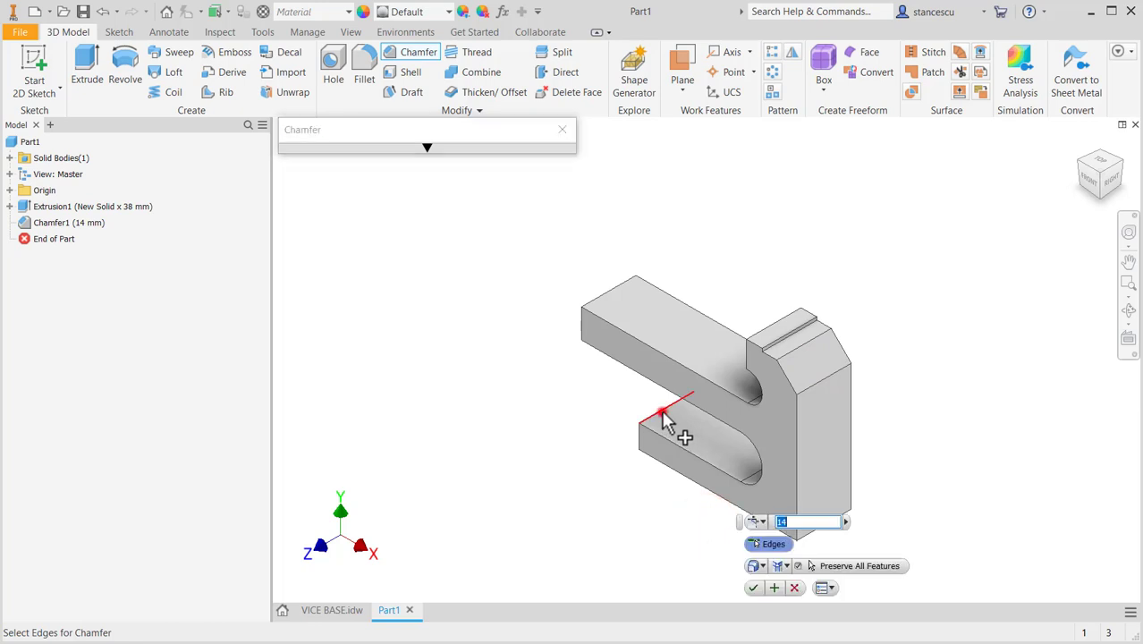
{"action": "type", "text": "4"}
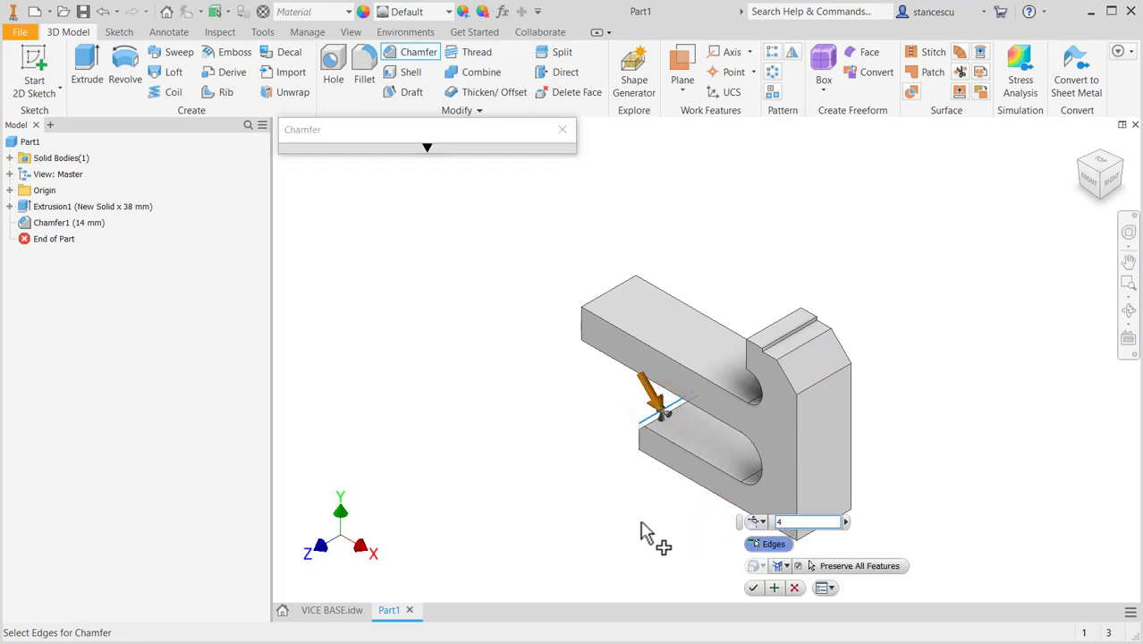
{"action": "left_click", "coordinate": [753, 589]}
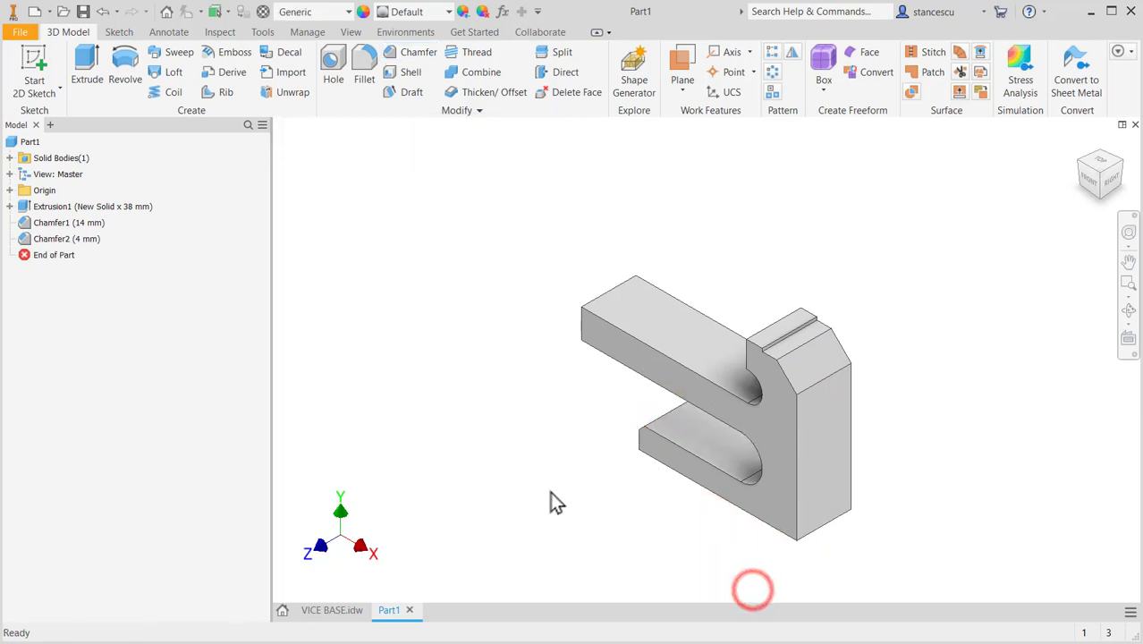
- Check the VICE BASE drawing's dimensions, then return to the Part1 model
{"action": "left_click", "coordinate": [345, 612]}
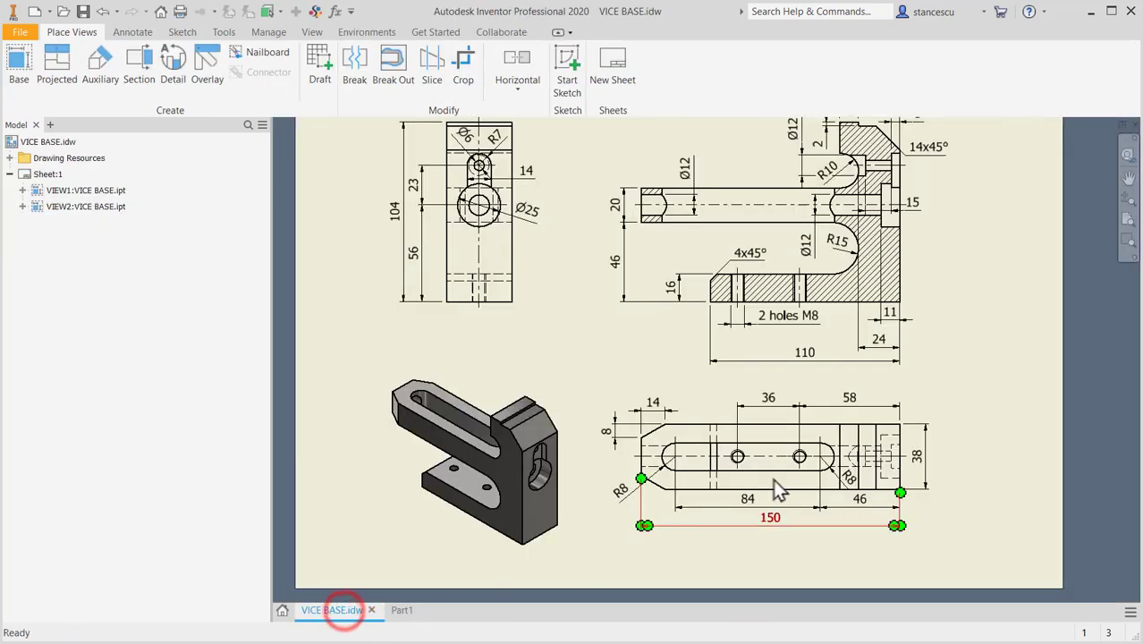
{"action": "middle_click_drag", "start_coordinate": [952, 360], "coordinate": [962, 396]}
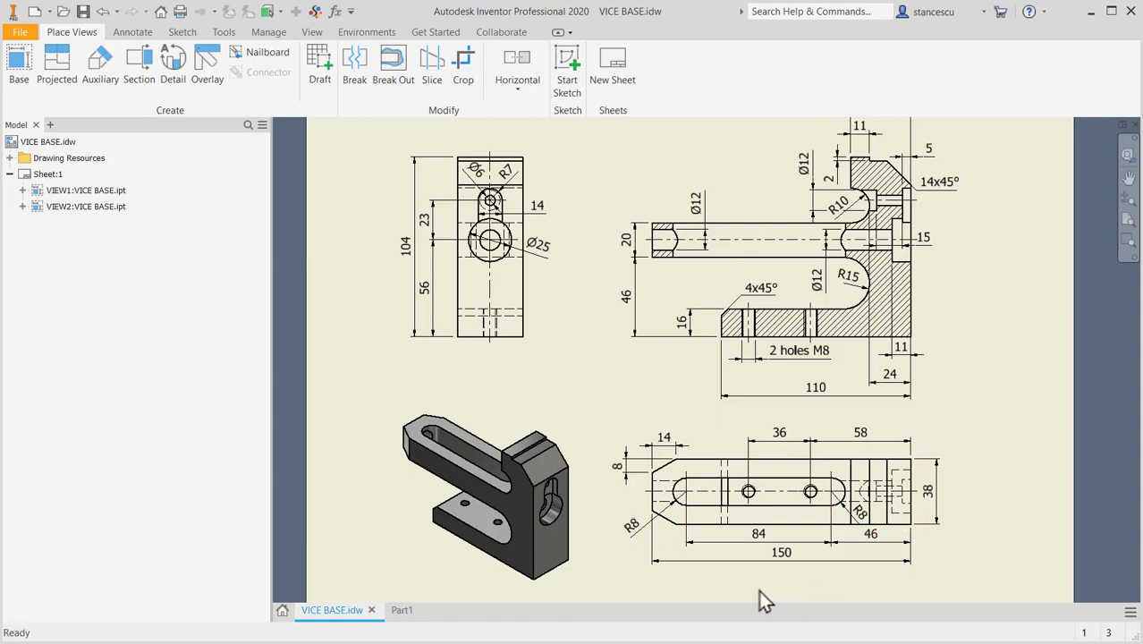
{"action": "left_click", "coordinate": [404, 613]}
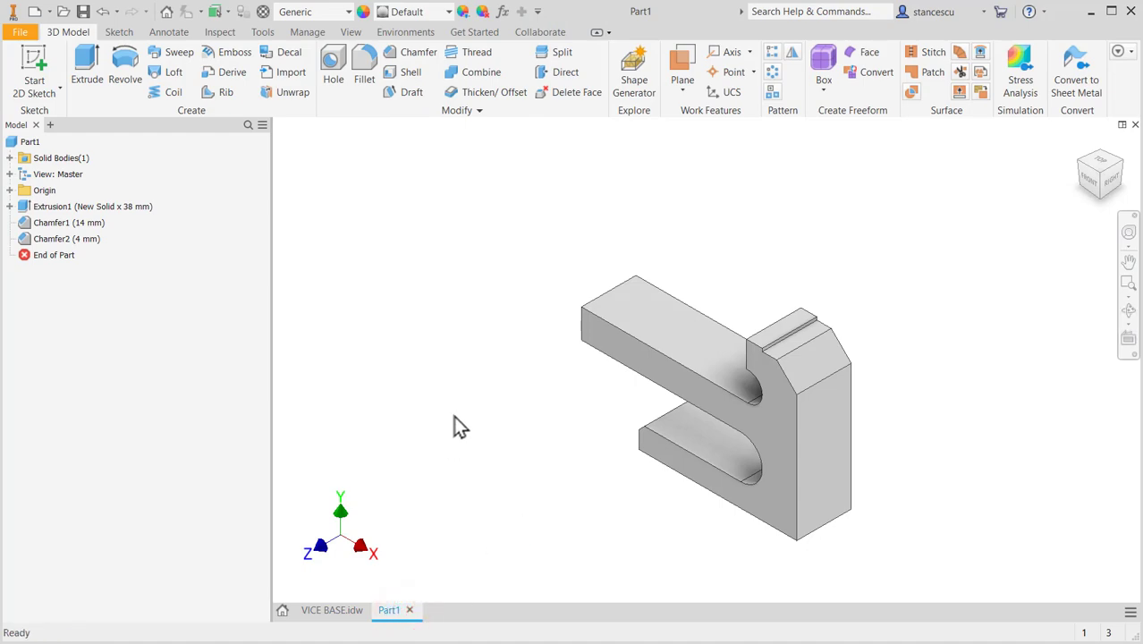
- Sketch on the arm's top face and draw an 84 long, 8 wide centre-to-centre slot
{"action": "left_click", "coordinate": [684, 325]}
{"action": "left_click", "coordinate": [793, 323]}
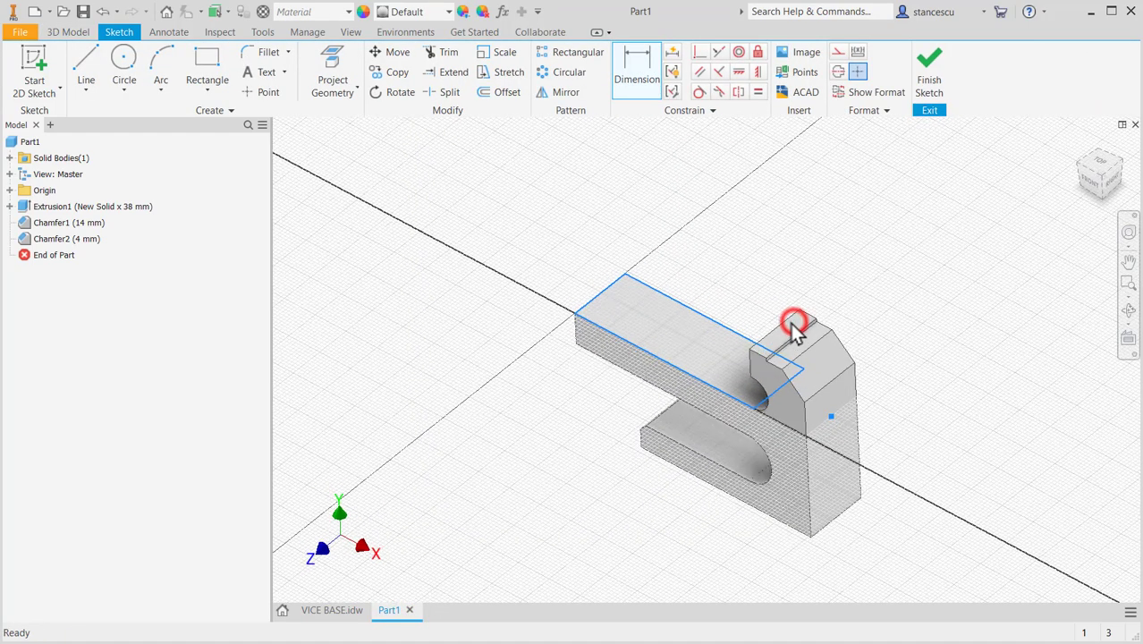
{"action": "left_click", "coordinate": [223, 97]}
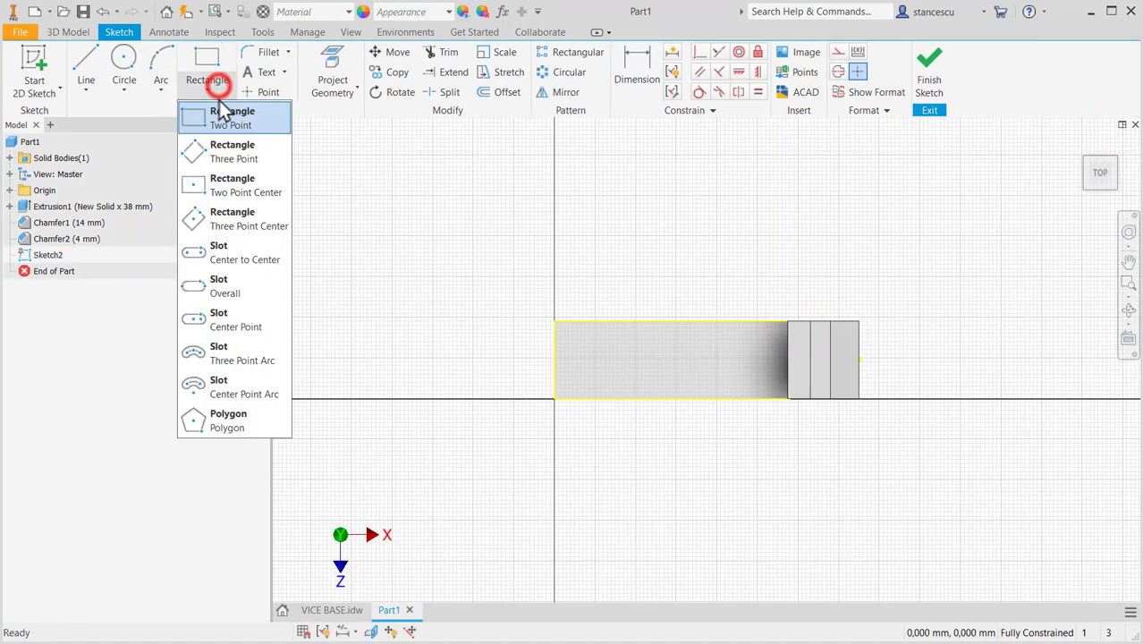
{"action": "left_click", "coordinate": [223, 255]}
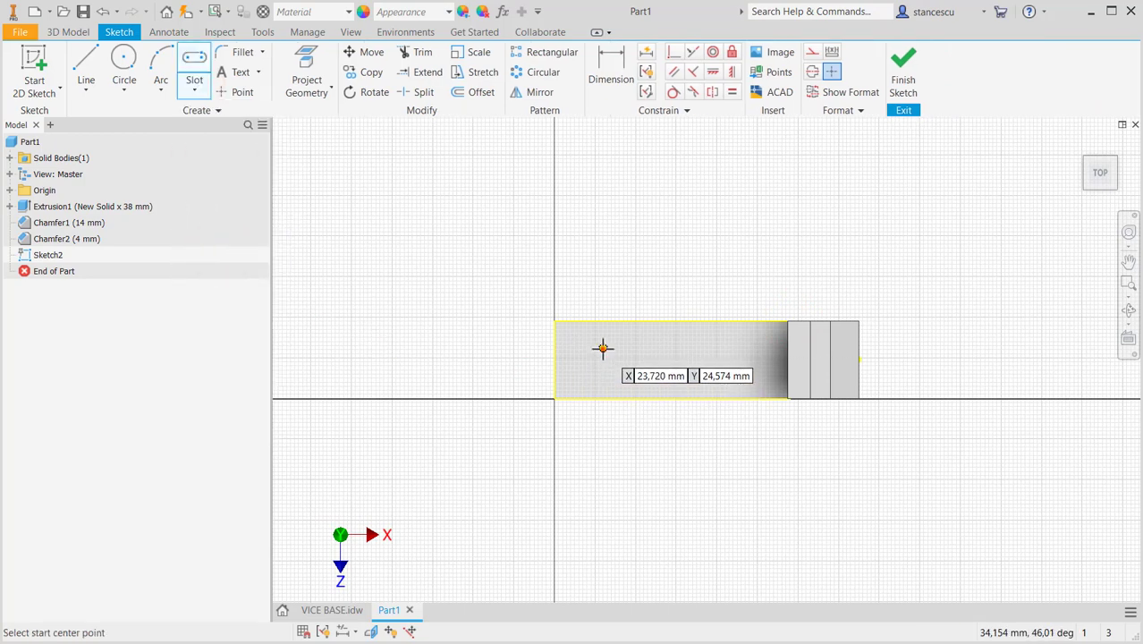
{"action": "left_click", "coordinate": [602, 348]}
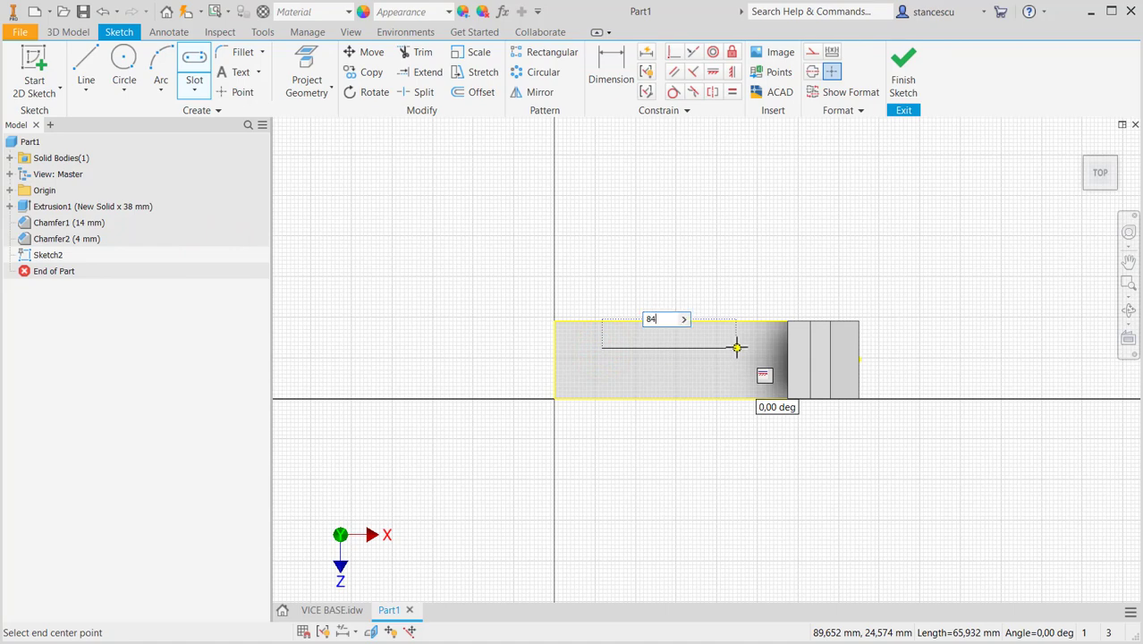
{"action": "type", "text": "84"}
{"action": "key", "text": "Return"}
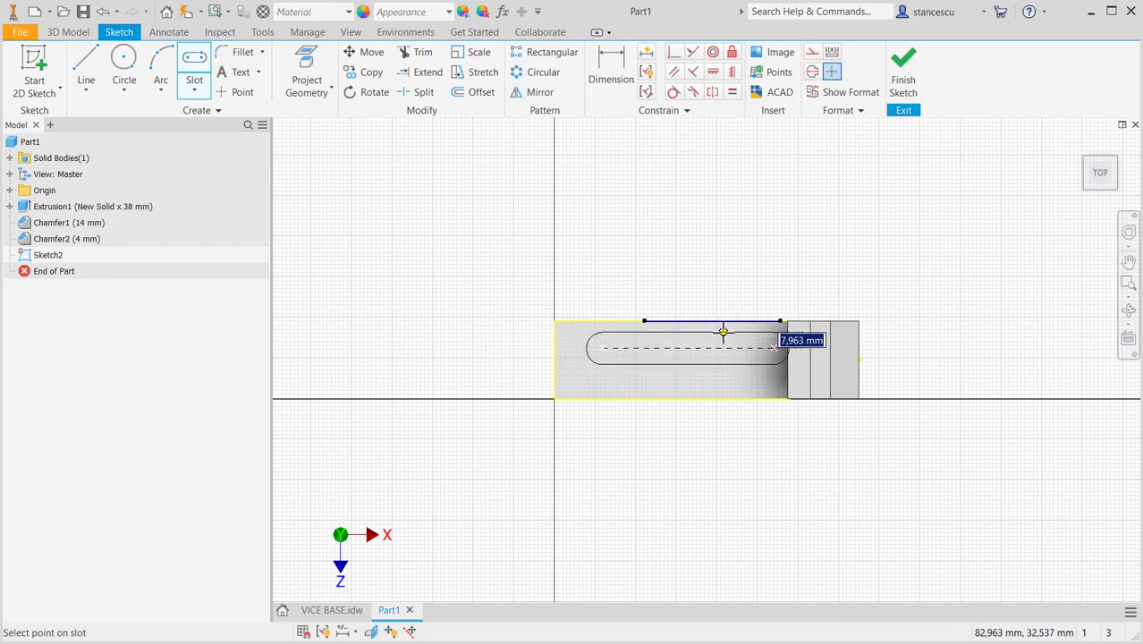
{"action": "type", "text": "8"}
{"action": "key", "text": "Return"}
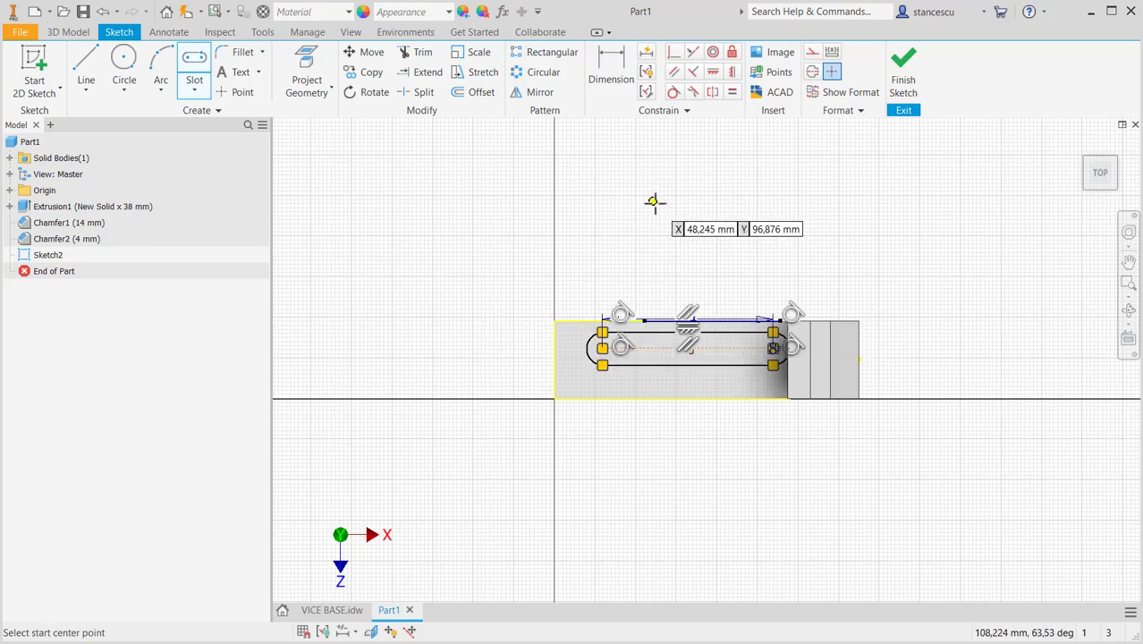
- Dimension the slot end 46 from the right edge and align its centre with the edge midpoint
{"action": "left_click", "coordinate": [612, 59]}
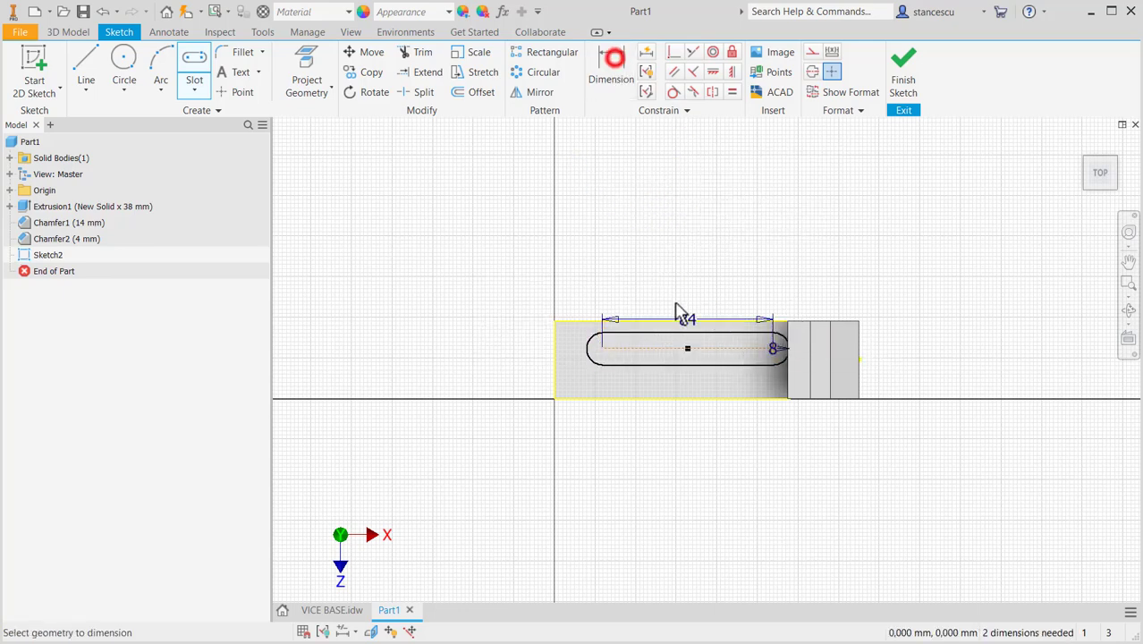
{"action": "left_click", "coordinate": [772, 348]}
{"action": "left_click", "coordinate": [862, 355]}
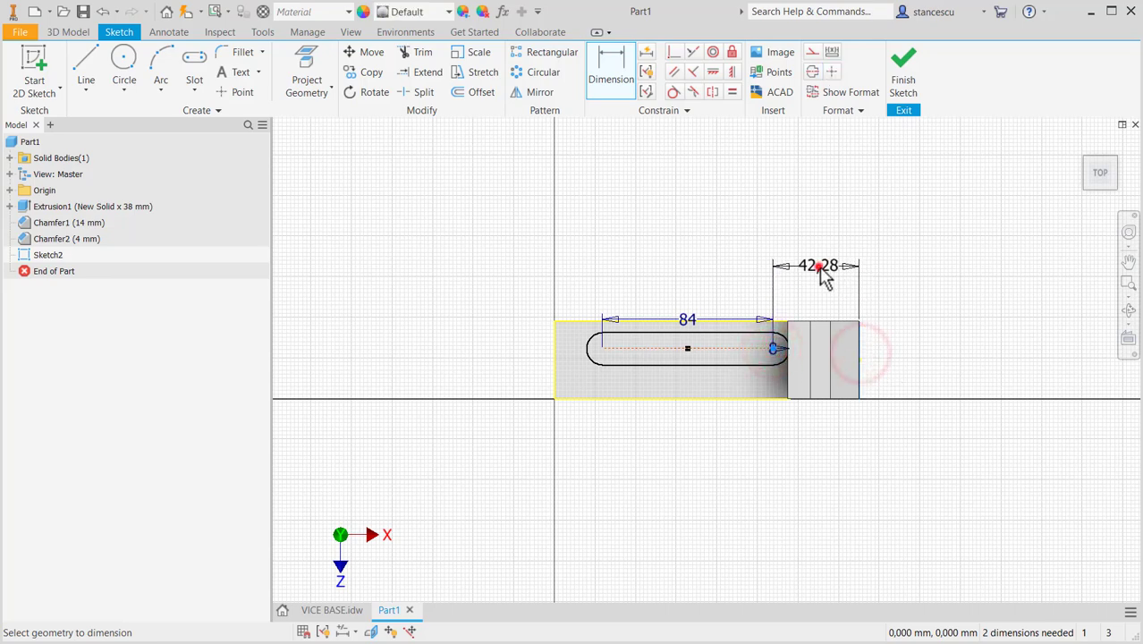
{"action": "left_click", "coordinate": [819, 269]}
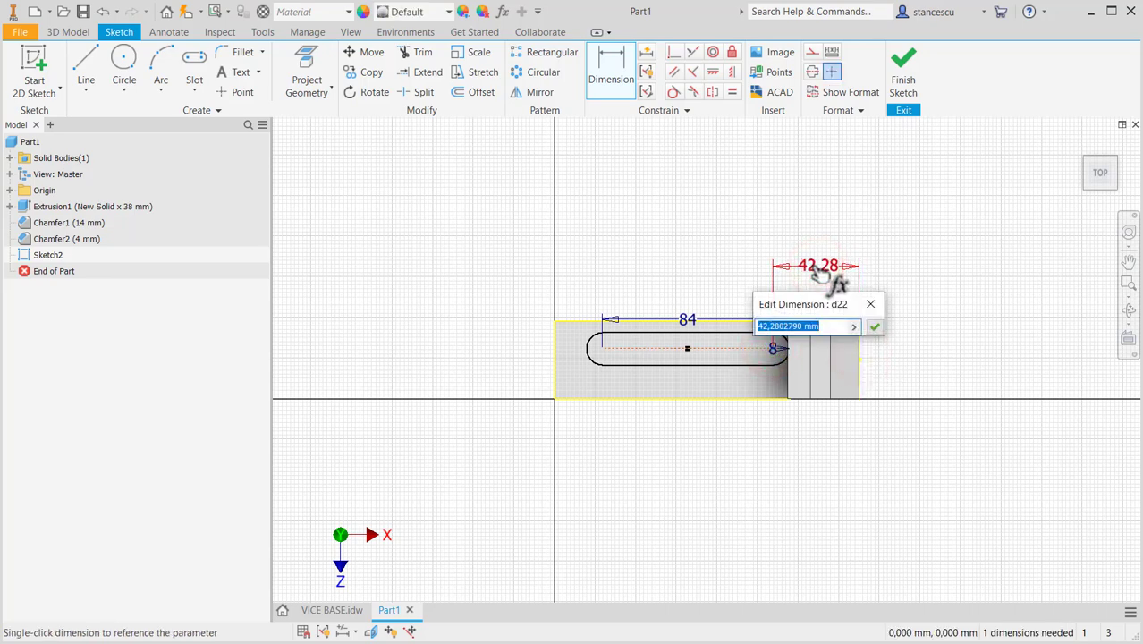
{"action": "type", "text": "46"}
{"action": "key", "text": "Return"}
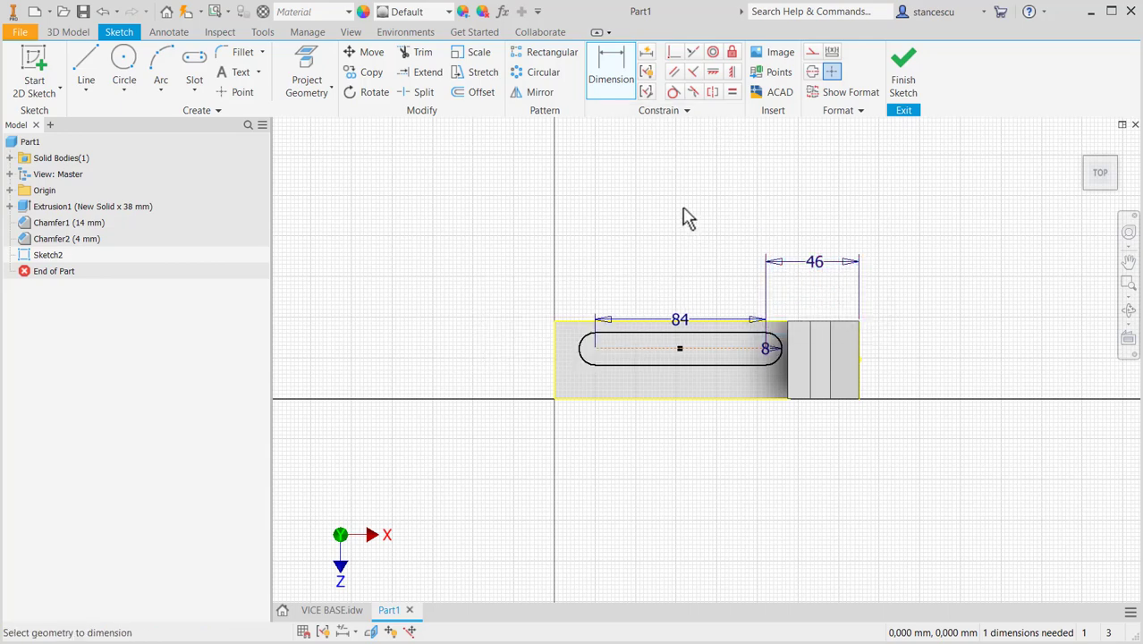
{"action": "key", "text": "F7"}
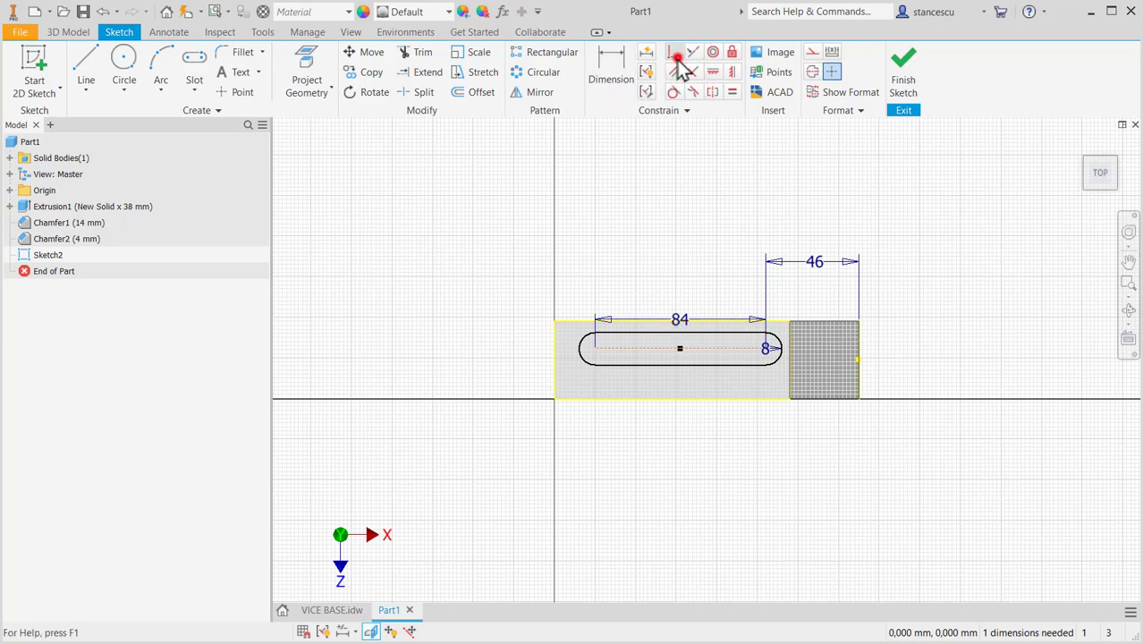
{"action": "left_click", "coordinate": [676, 56]}
{"action": "left_click", "coordinate": [716, 348]}
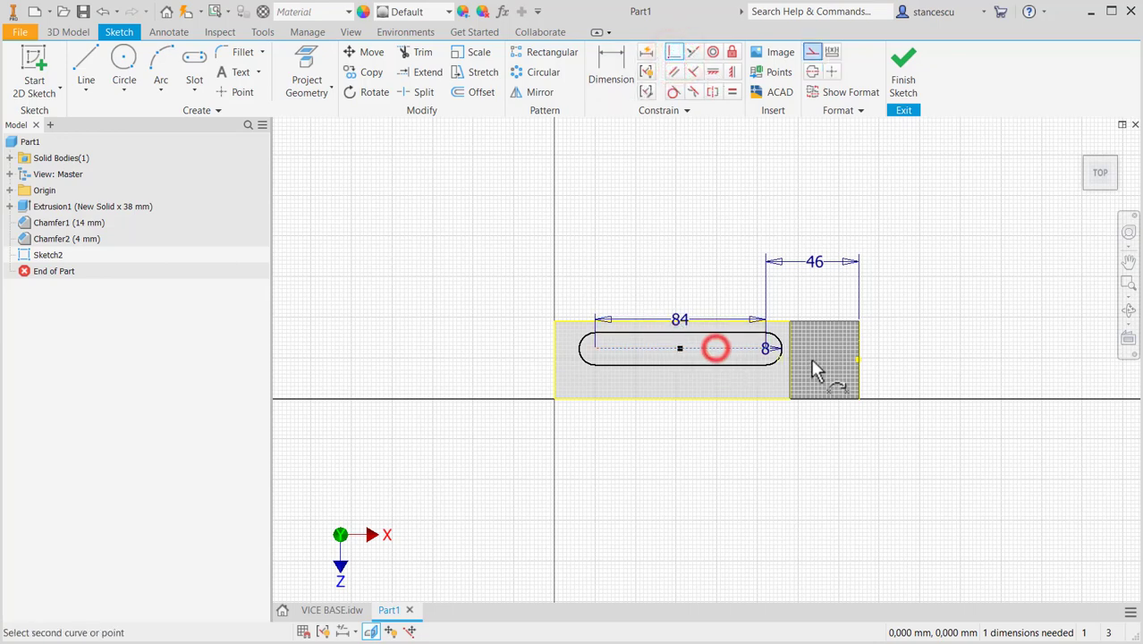
{"action": "left_click", "coordinate": [858, 360]}
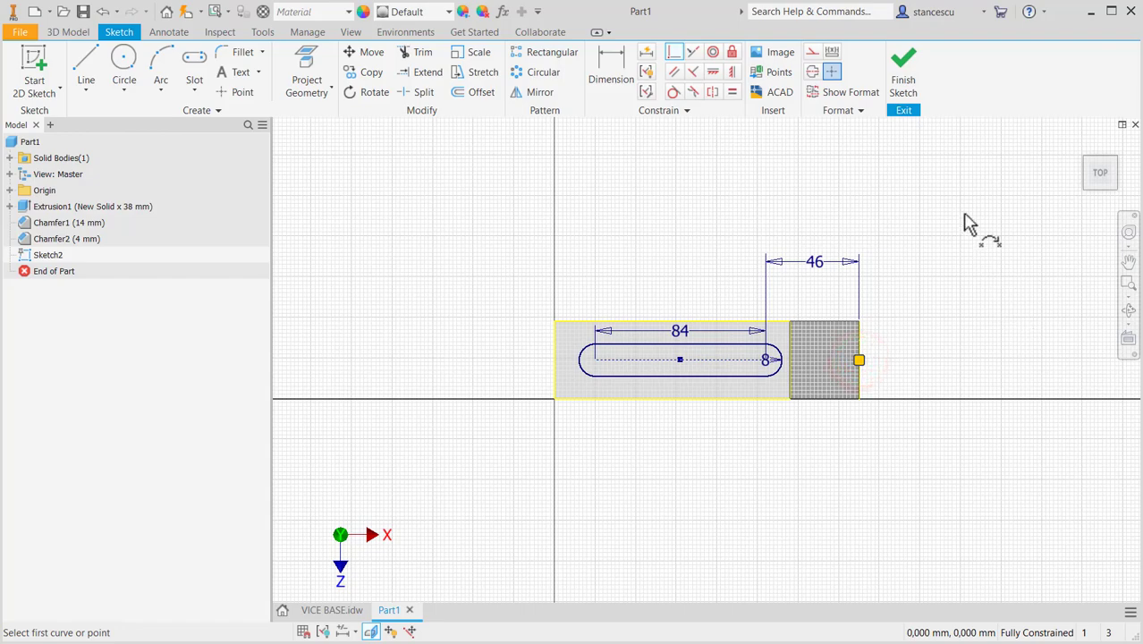
- Cut the slot through to the arm's underside with a To-face extrusion, then reopen VICE BASE.idw
{"action": "left_click", "coordinate": [909, 79]}
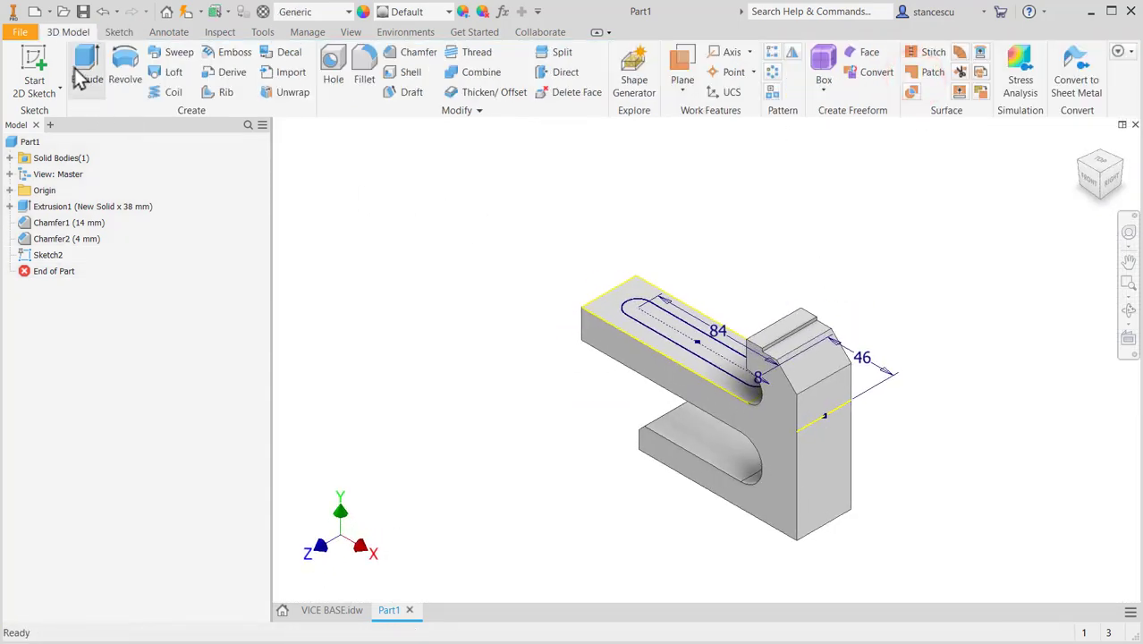
{"action": "left_click", "coordinate": [87, 67]}
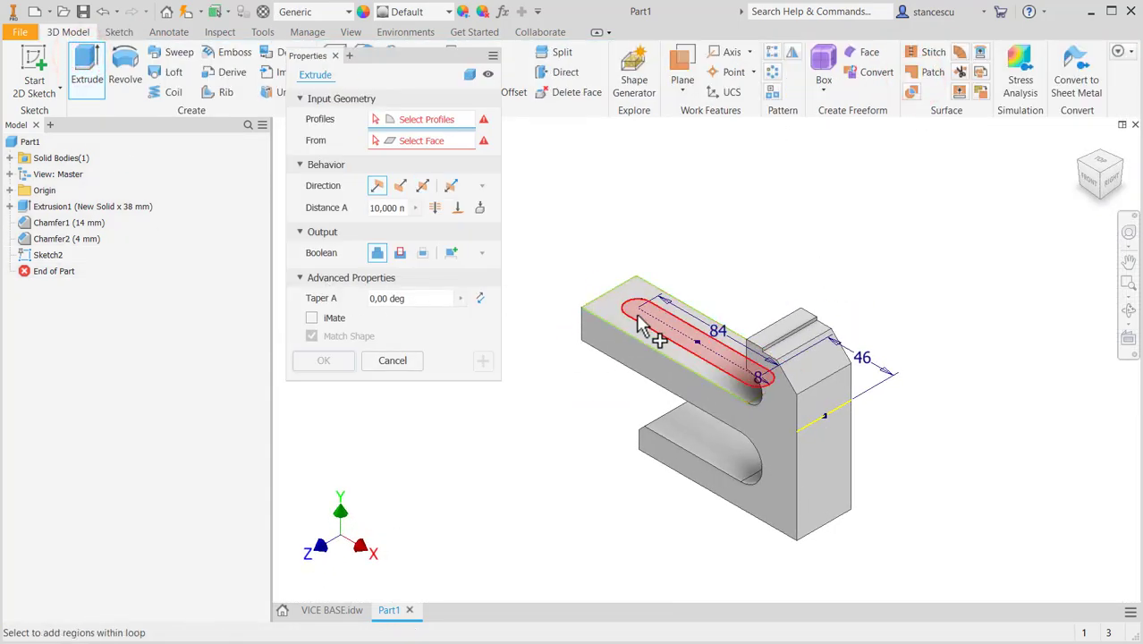
{"action": "left_click", "coordinate": [644, 324]}
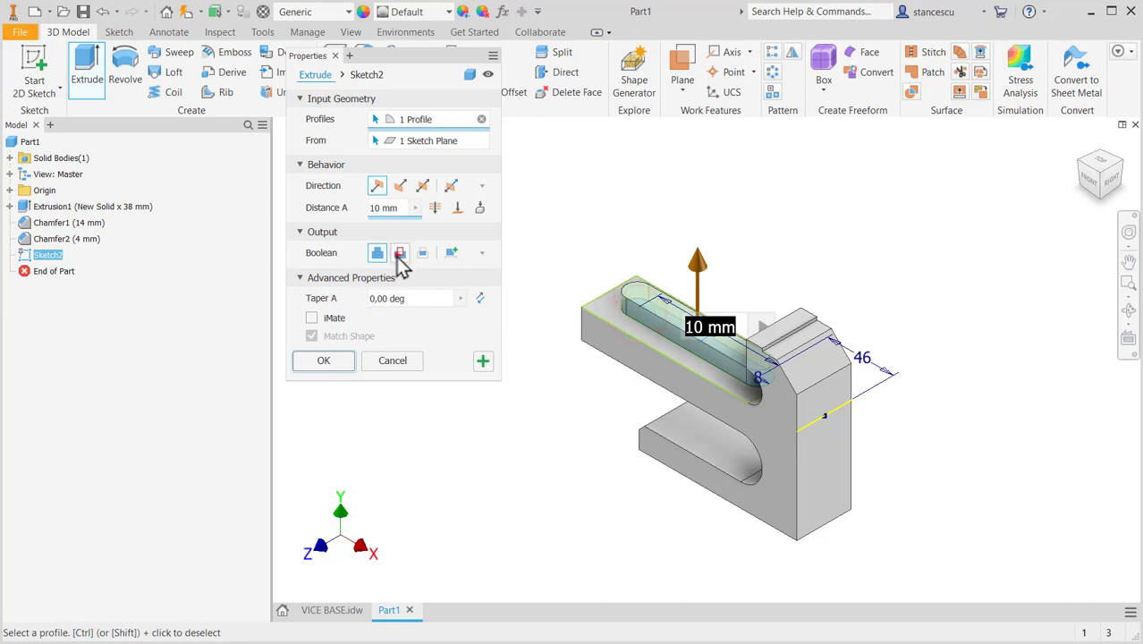
{"action": "left_click", "coordinate": [400, 253]}
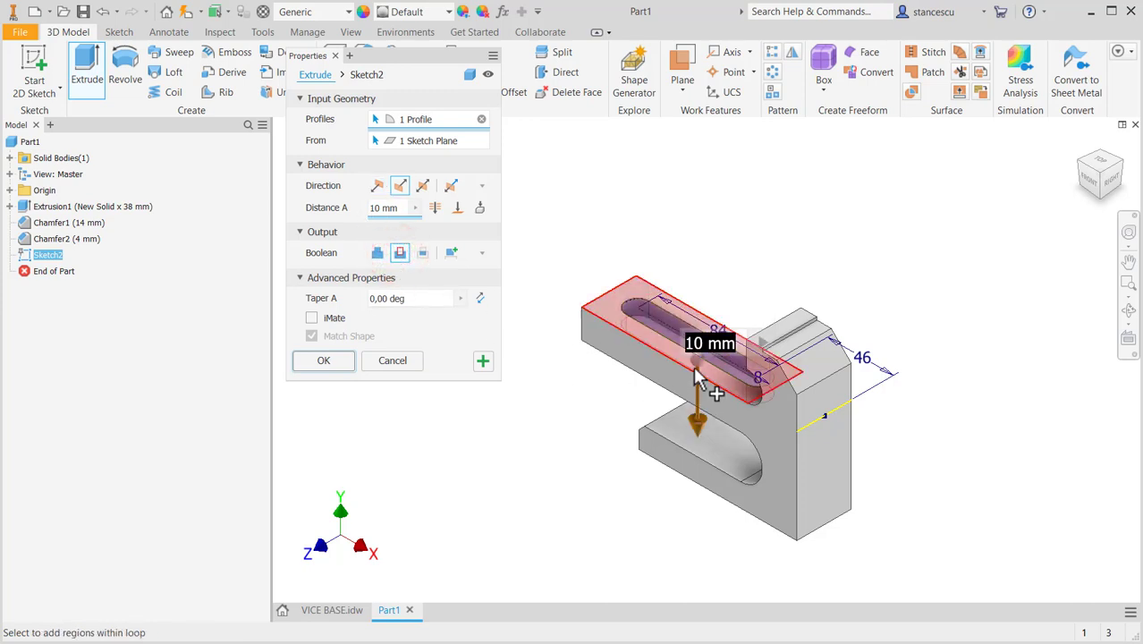
{"action": "left_click", "coordinate": [457, 208]}
{"action": "middle_click_drag", "start_coordinate": [493, 525], "coordinate": [516, 456], "text": "shift"}
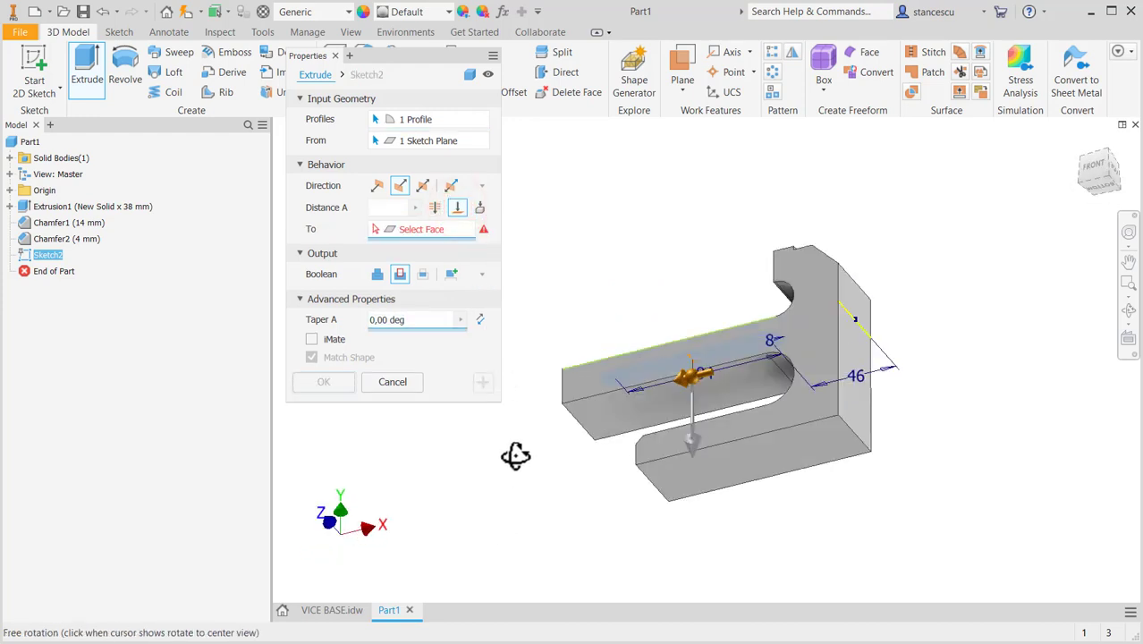
{"action": "left_click", "coordinate": [603, 413]}
{"action": "middle_click_drag", "start_coordinate": [511, 444], "coordinate": [435, 458], "text": "shift"}
{"action": "left_click", "coordinate": [324, 383]}
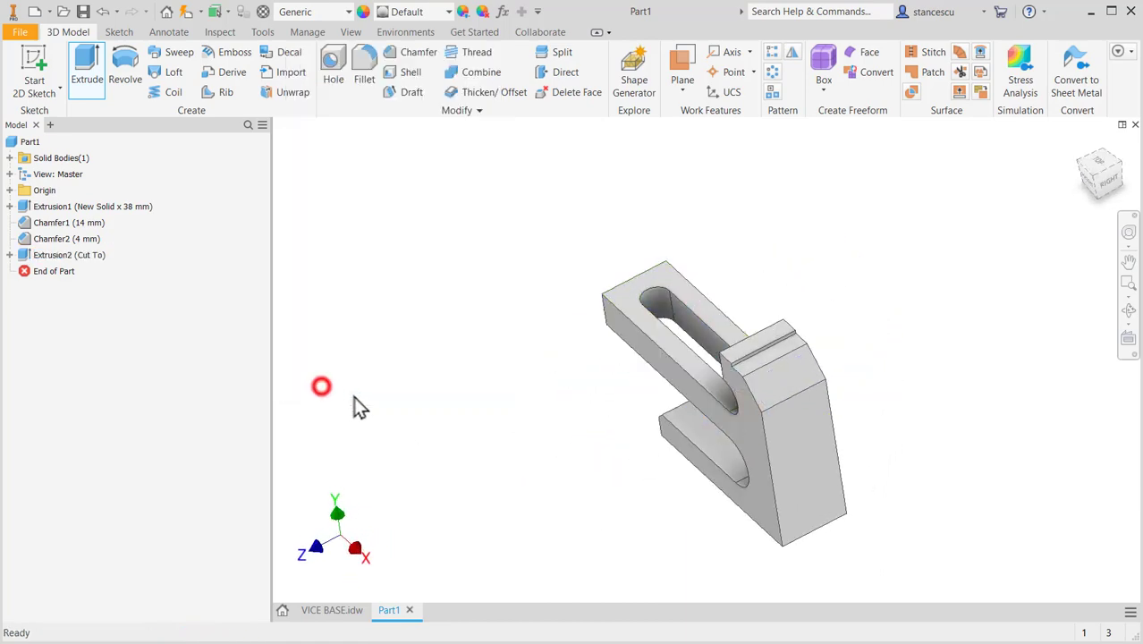
{"action": "left_click", "coordinate": [356, 611]}
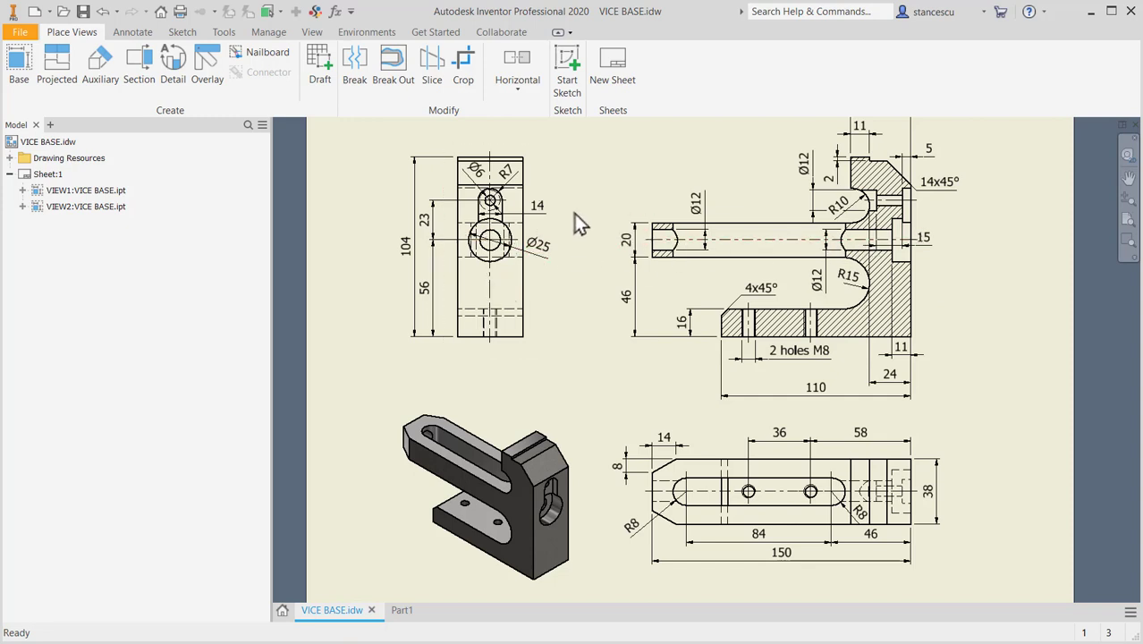
{"action": "scroll", "coordinate": [566, 240], "scroll_direction": "up", "scroll_amount": 3}
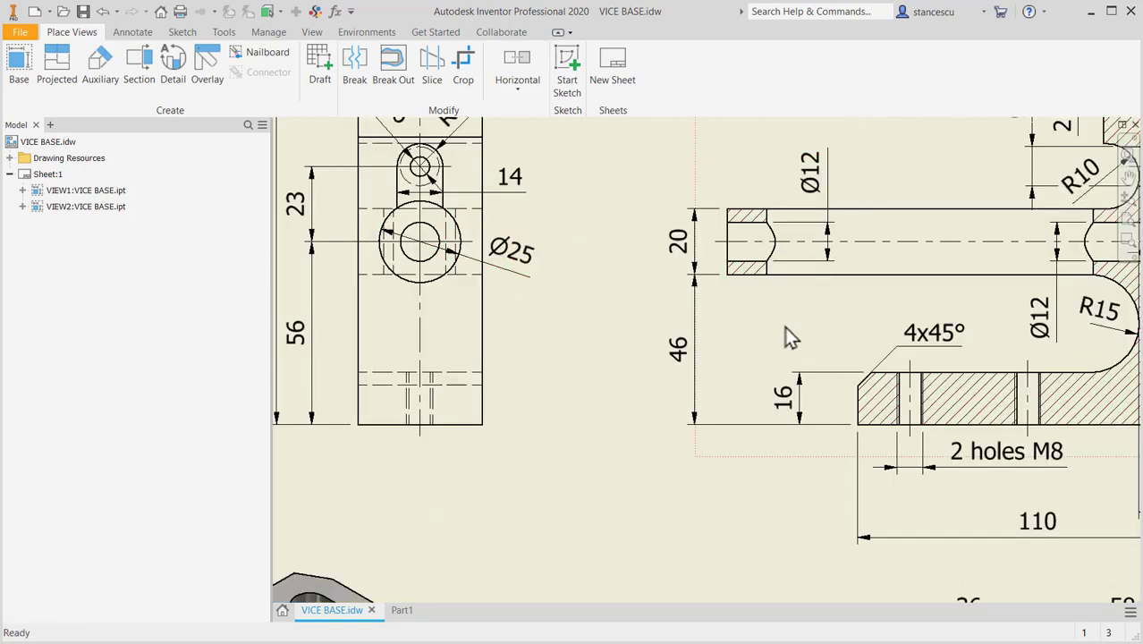
{"action": "scroll", "coordinate": [791, 331], "scroll_direction": "down", "scroll_amount": 3}
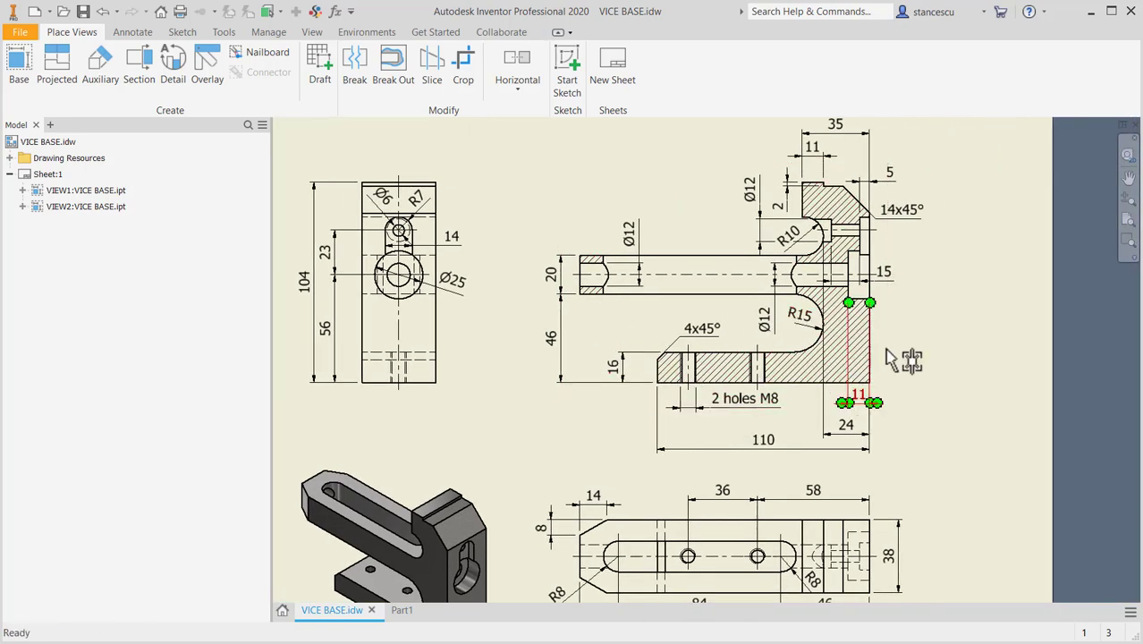
{"action": "middle_click_drag", "start_coordinate": [913, 328], "coordinate": [948, 288]}
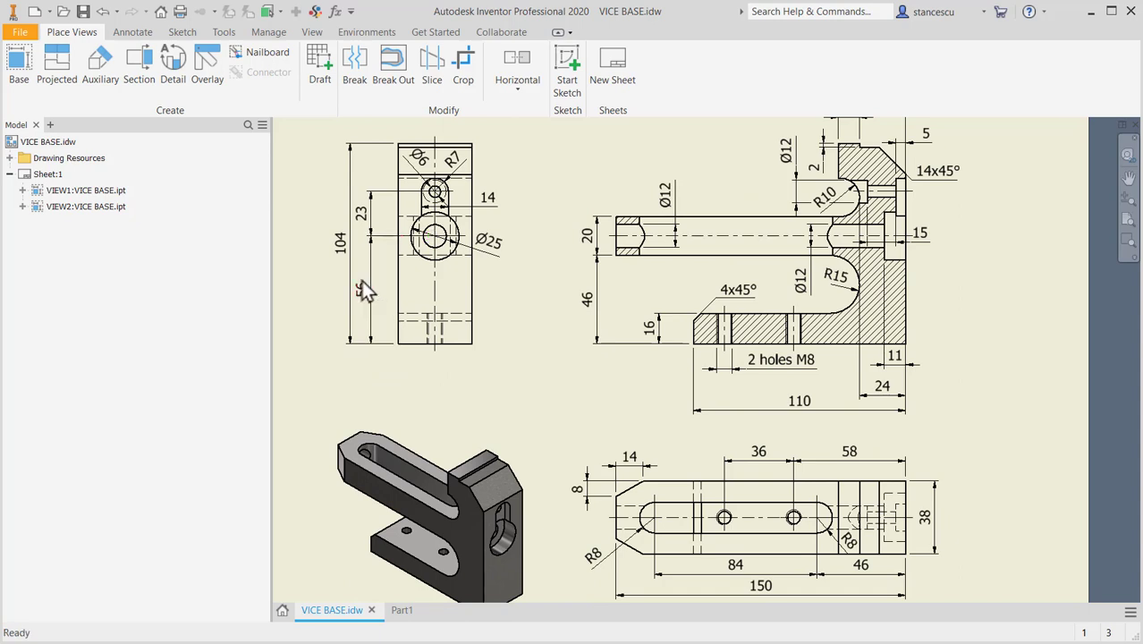
- In Part1, sketch a point on the end face, vertically aligned with the bottom edge's midpoint
{"action": "left_click", "coordinate": [396, 611]}
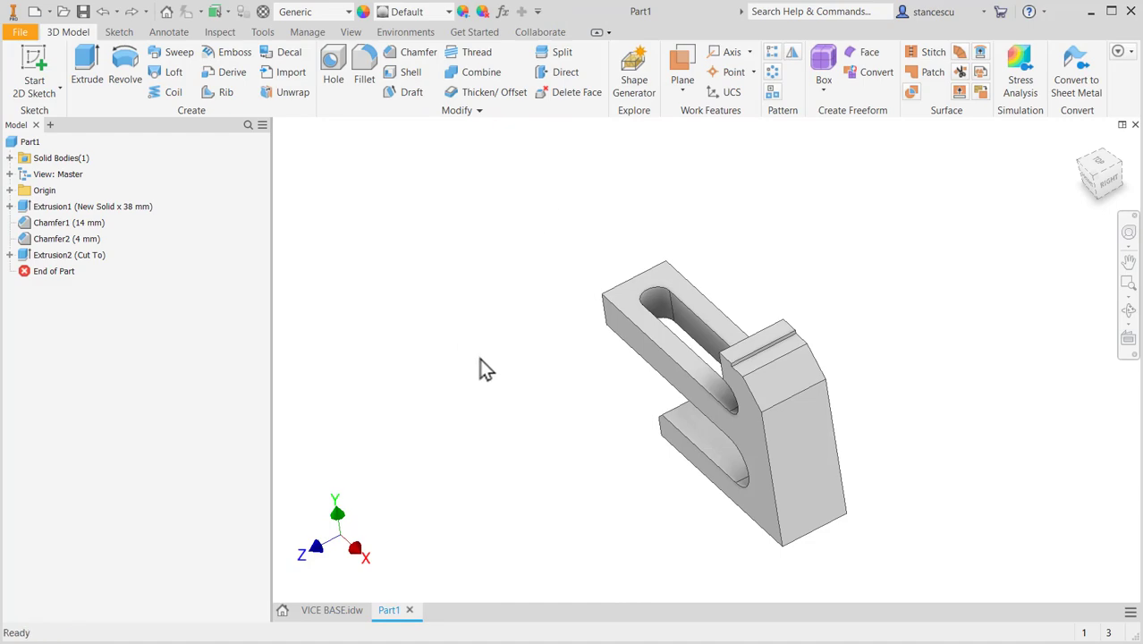
{"action": "left_click", "coordinate": [798, 453]}
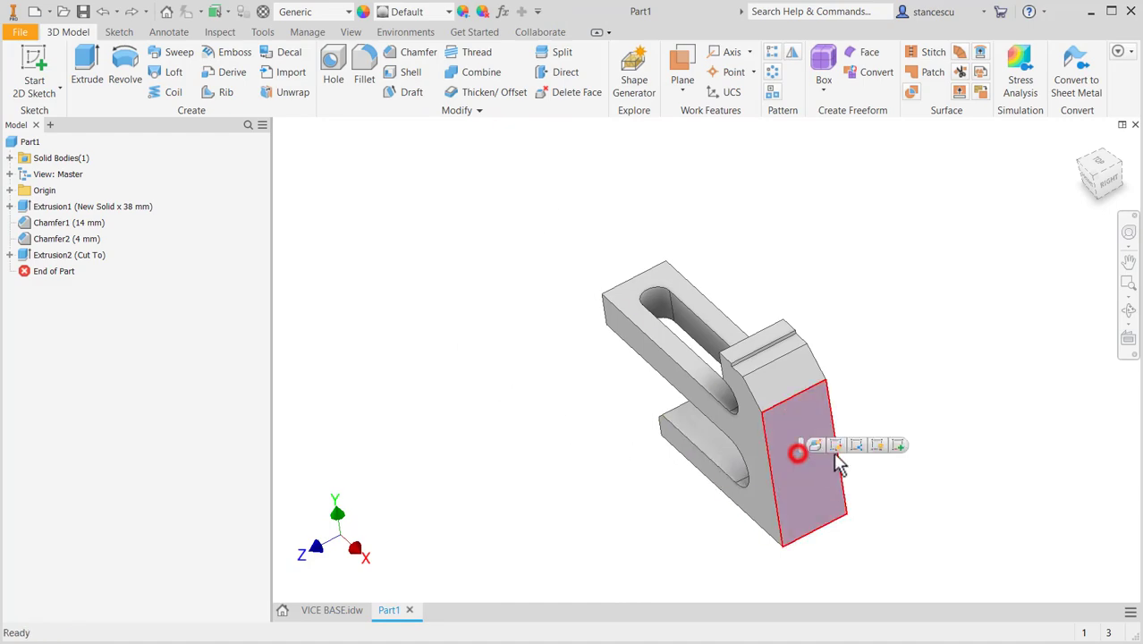
{"action": "left_click", "coordinate": [900, 446]}
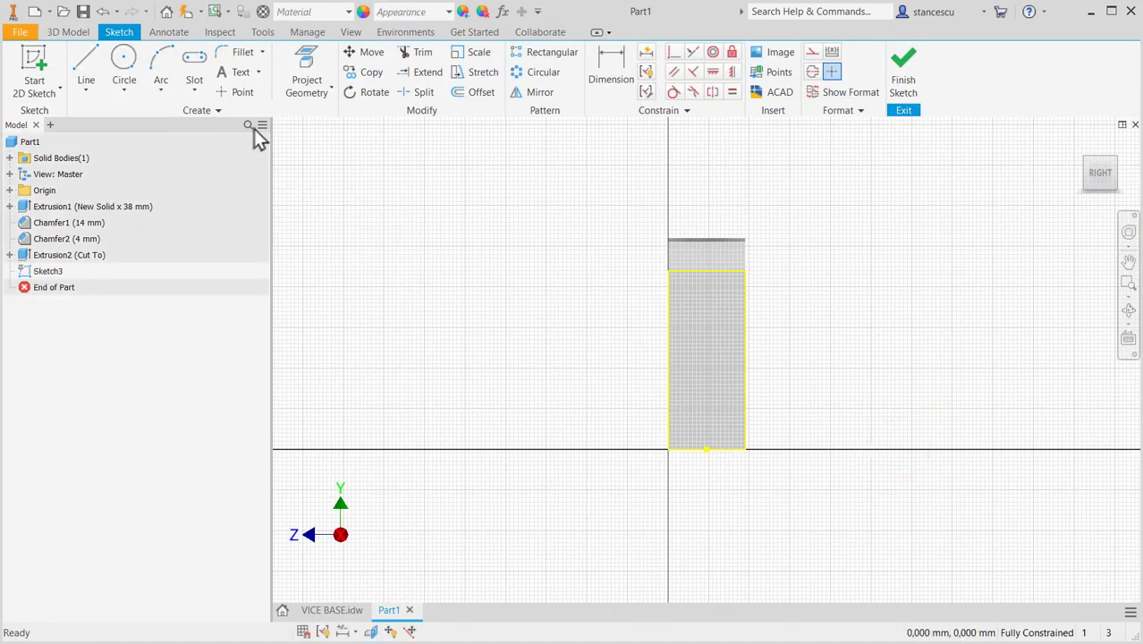
{"action": "left_click", "coordinate": [243, 92]}
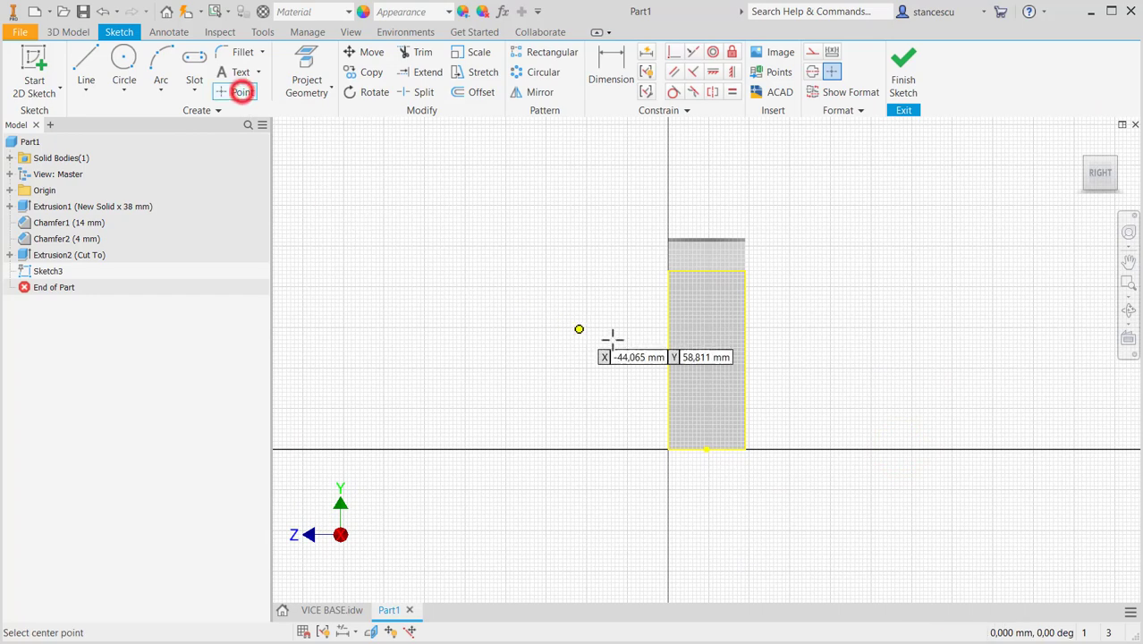
{"action": "left_click", "coordinate": [691, 304]}
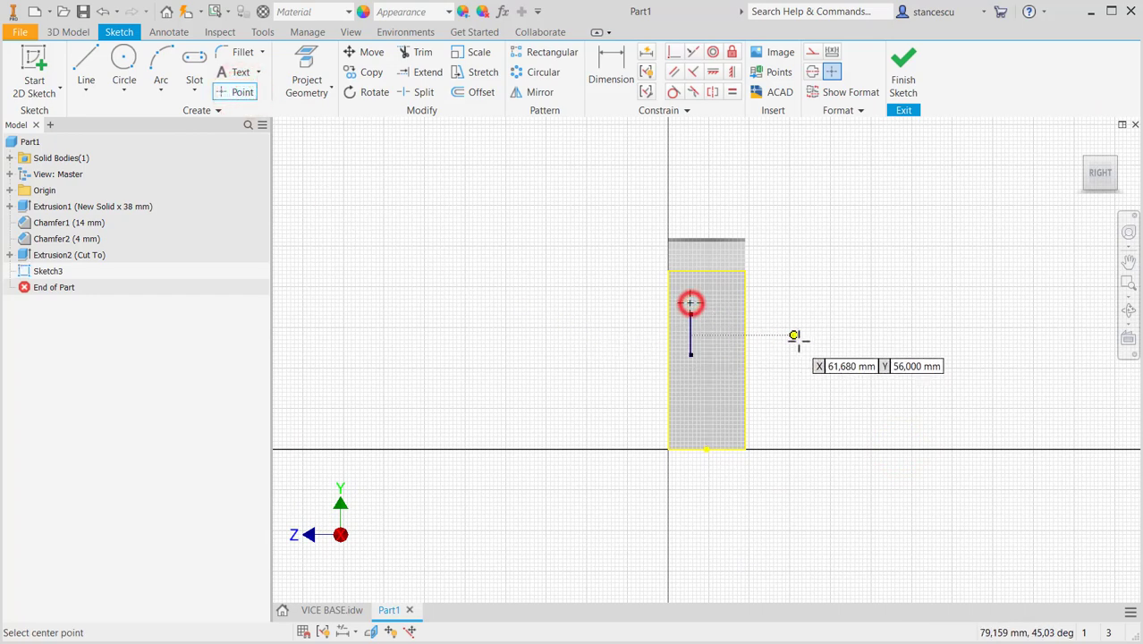
{"action": "left_click", "coordinate": [732, 72]}
{"action": "left_click", "coordinate": [689, 303]}
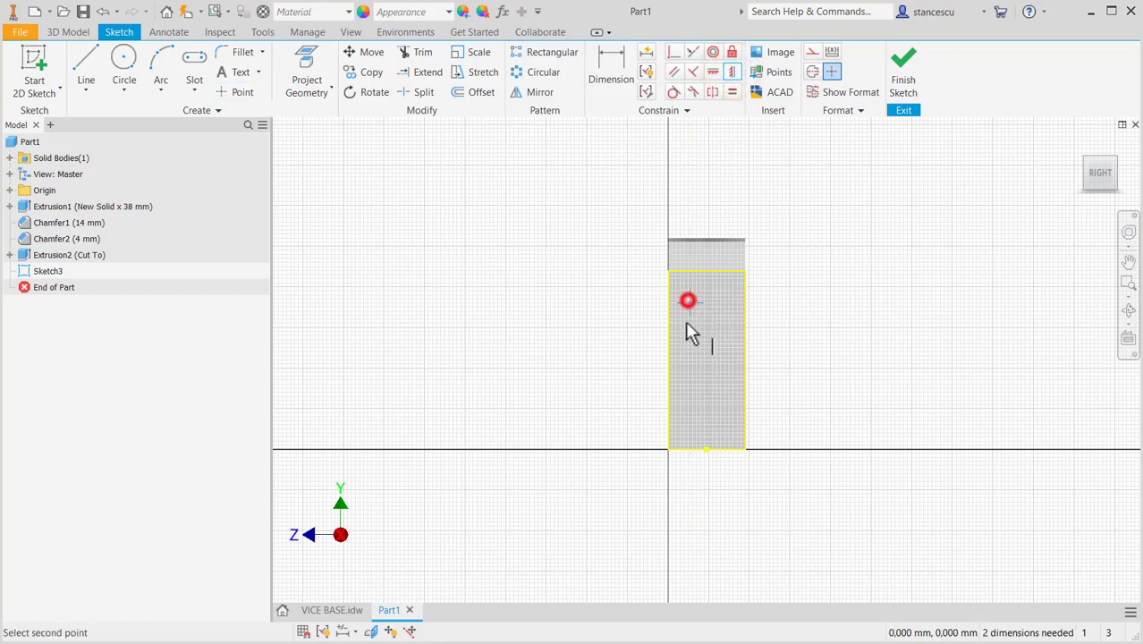
{"action": "left_click", "coordinate": [707, 449]}
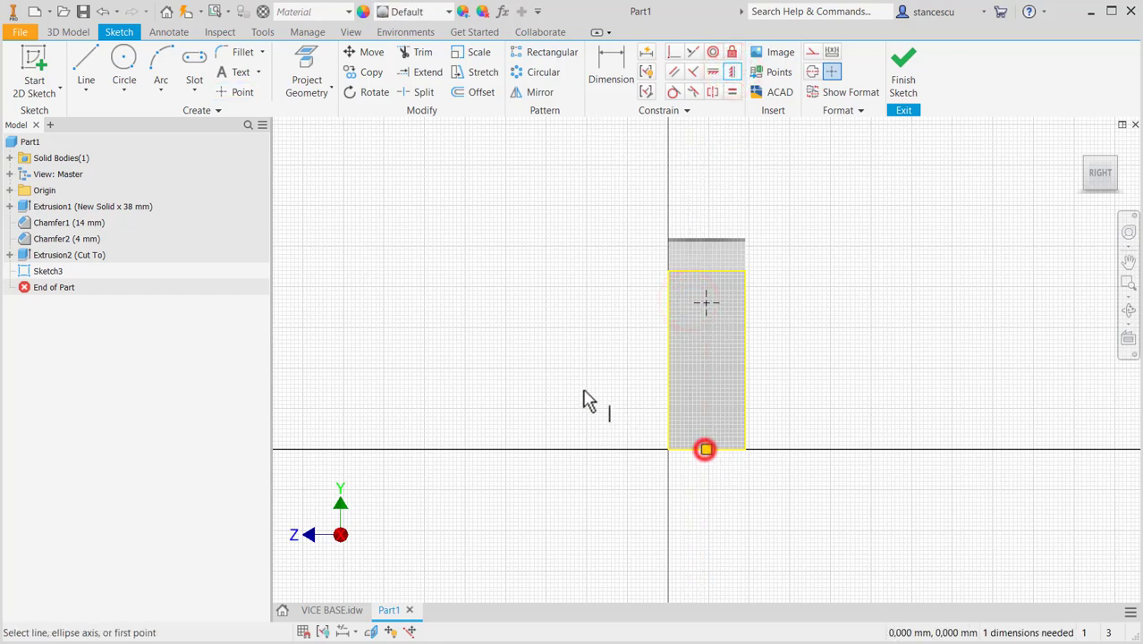
- Dimension the point 56 mm above the bottom edge and finish the sketch
{"action": "left_click", "coordinate": [608, 78]}
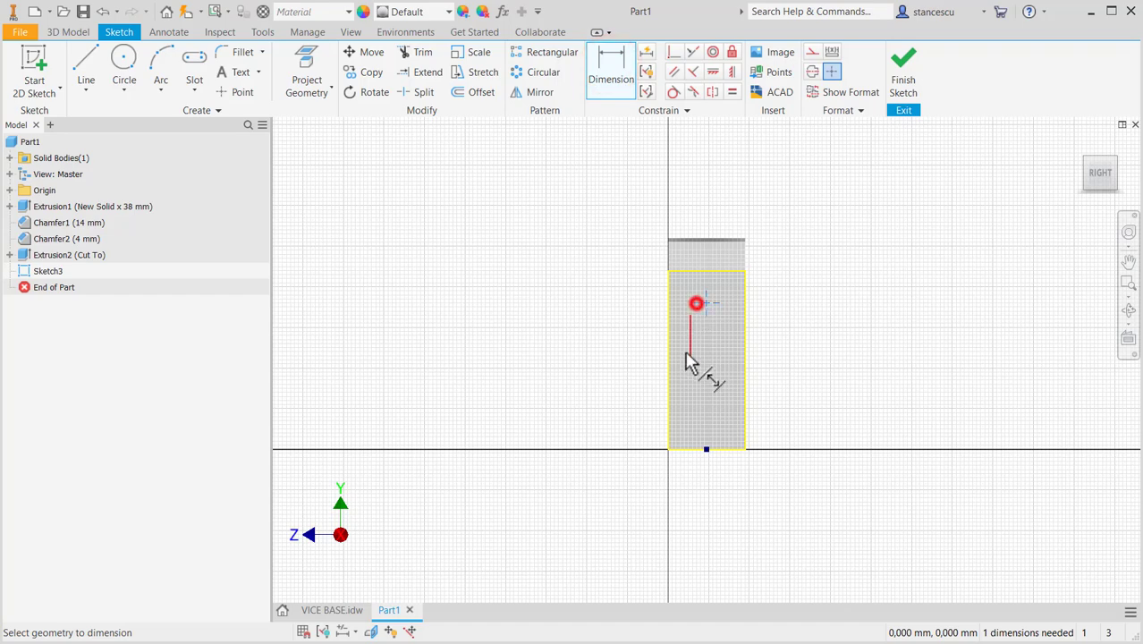
{"action": "left_click", "coordinate": [686, 449]}
{"action": "left_click", "coordinate": [605, 369]}
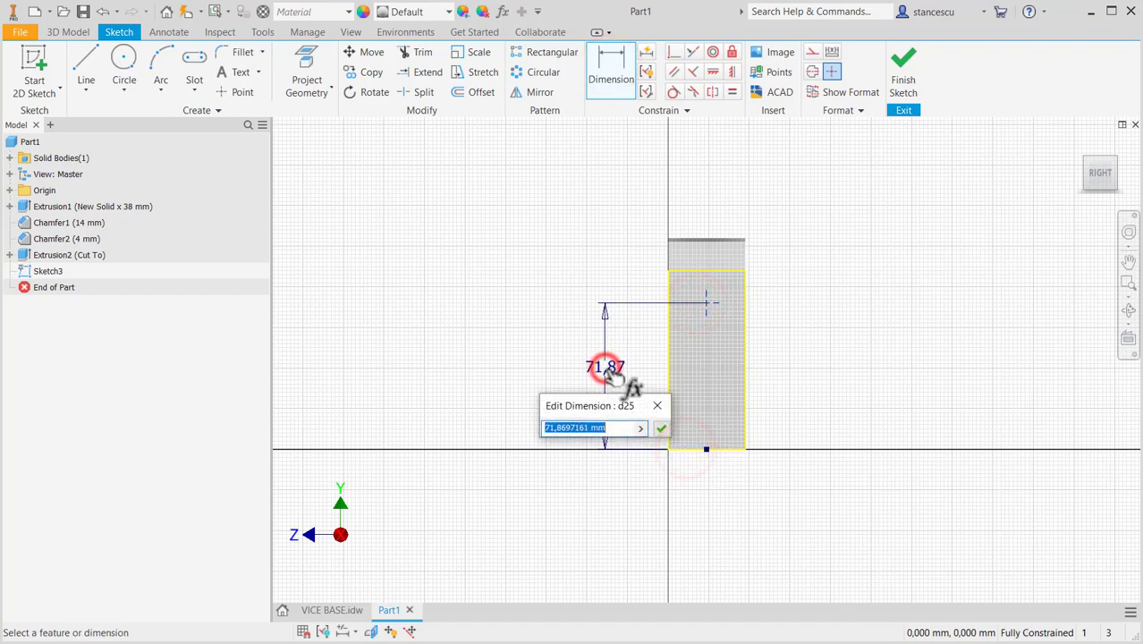
{"action": "type", "text": "56"}
{"action": "key", "text": "Return"}
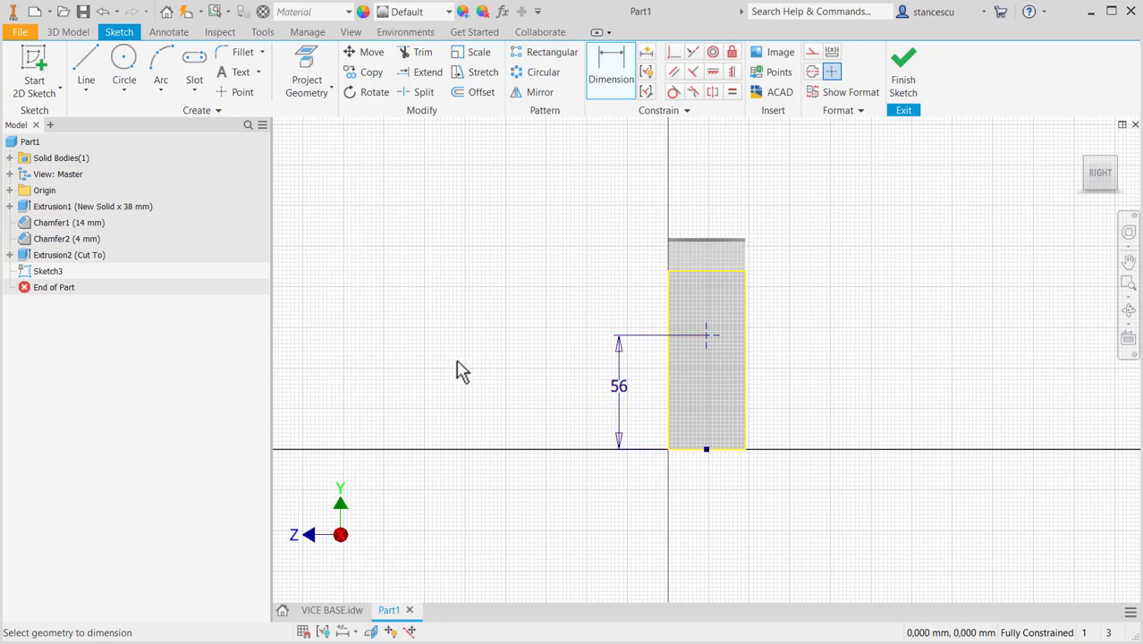
{"action": "left_click", "coordinate": [903, 74]}
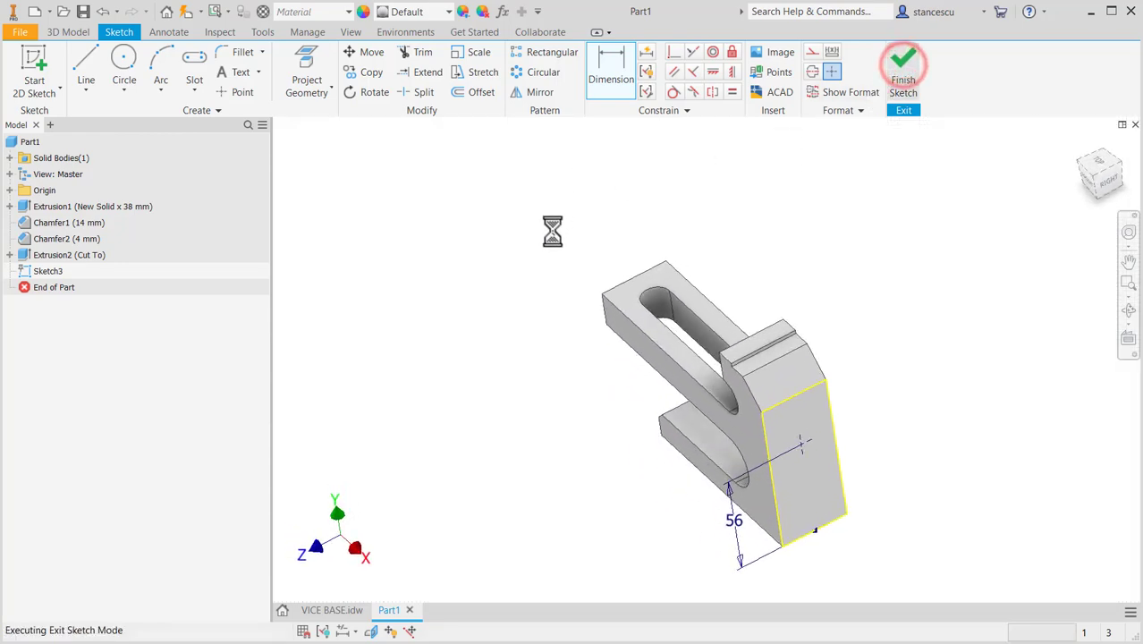
{"action": "left_click", "coordinate": [333, 62]}
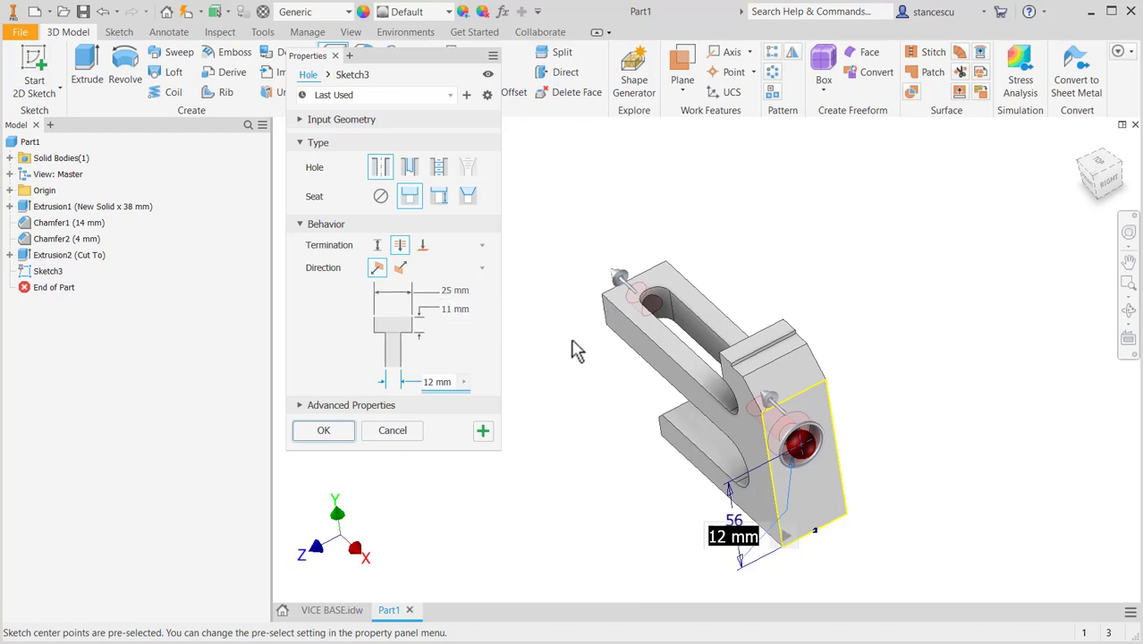
- Create the Ø12 through-all hole with a Ø25 × 11 mm counterbore
{"action": "left_click", "coordinate": [315, 434]}
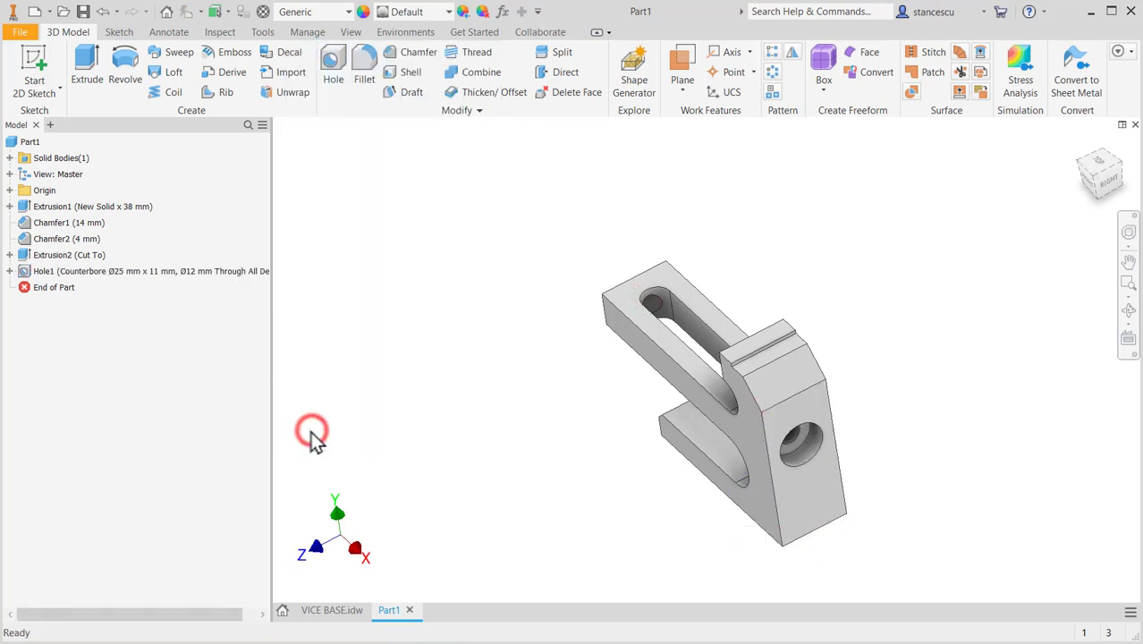
{"action": "left_click_drag", "start_coordinate": [458, 428], "coordinate": [538, 446]}
- Reset the model to its home view and bring the drawing's top and section views into sight
{"action": "key", "text": "Escape"}
{"action": "key", "text": "F6"}
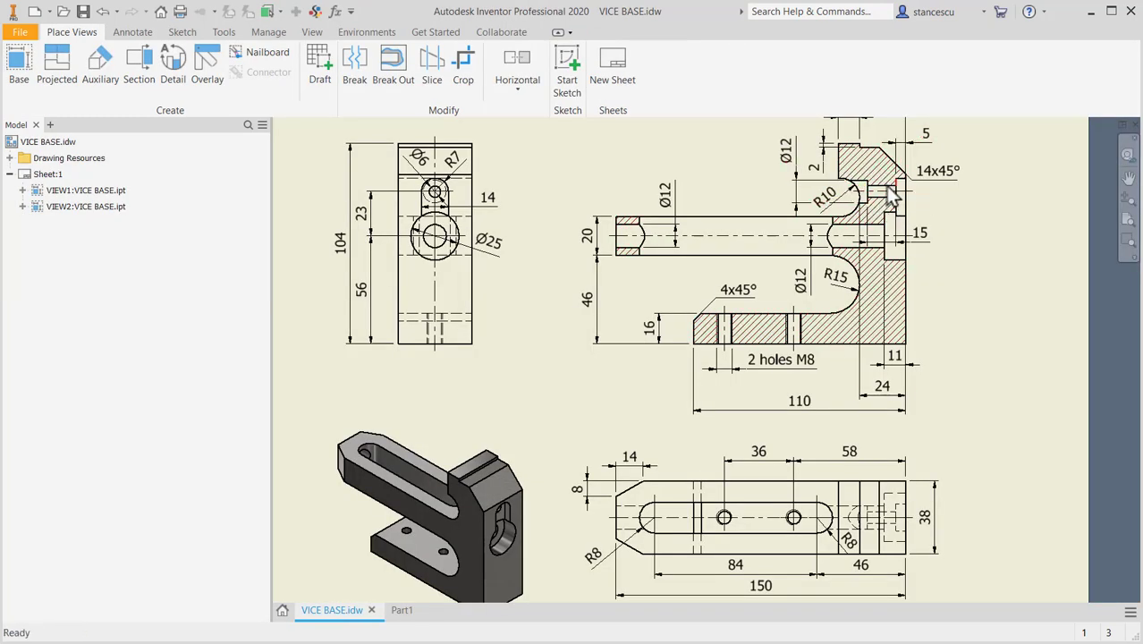
{"action": "scroll", "coordinate": [523, 510], "scroll_direction": "up", "scroll_amount": 8}
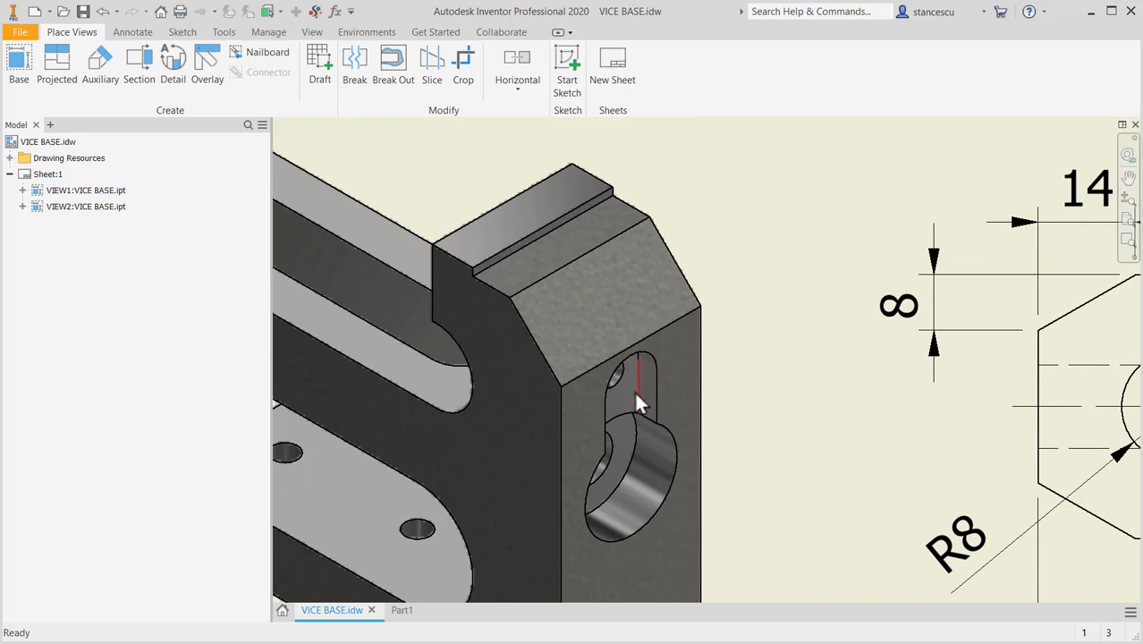
{"action": "scroll", "coordinate": [634, 390], "scroll_direction": "down", "scroll_amount": 4}
{"action": "scroll", "coordinate": [722, 403], "scroll_direction": "up", "scroll_amount": 2}
{"action": "mouse_move", "coordinate": [864, 227]}
{"action": "middle_mouse_down"}
{"action": "mouse_move", "coordinate": [754, 309]}
{"action": "mouse_move", "coordinate": [497, 541]}
{"action": "mouse_move", "coordinate": [487, 572]}
{"action": "middle_mouse_up"}
{"action": "middle_click_drag", "start_coordinate": [913, 134], "coordinate": [853, 310]}
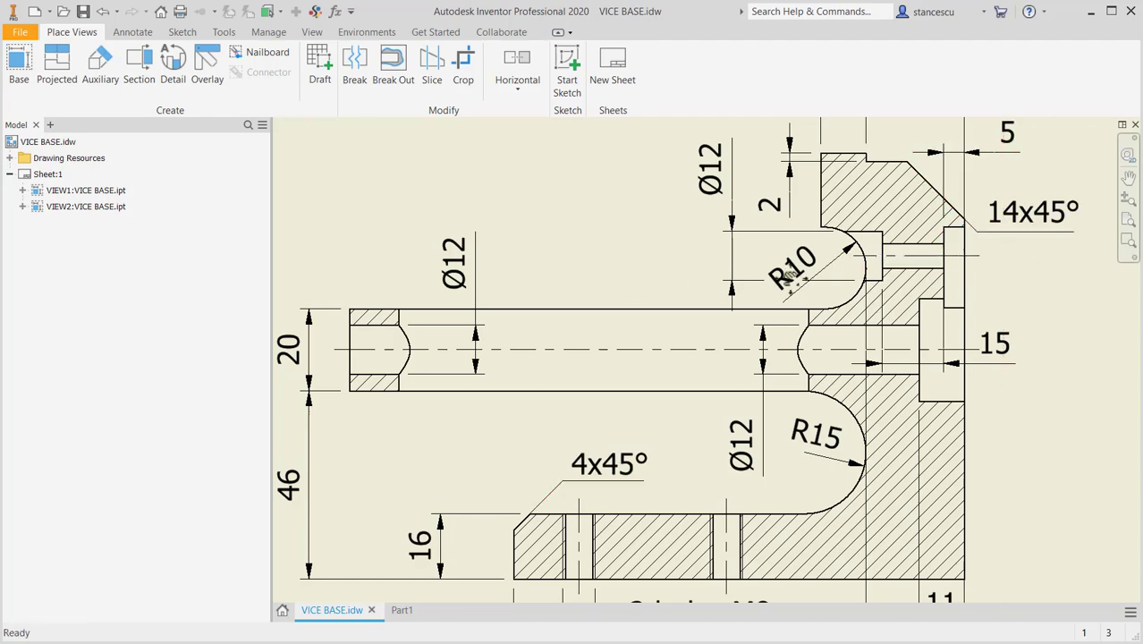
- Pan and zoom to the left view showing the Ø6, R7 and Ø25 dimensions
{"action": "middle_click_drag", "start_coordinate": [663, 281], "coordinate": [821, 281]}
{"action": "mouse_move", "coordinate": [295, 309]}
{"action": "middle_mouse_down"}
{"action": "mouse_move", "coordinate": [485, 311]}
{"action": "mouse_move", "coordinate": [625, 287]}
{"action": "middle_mouse_up"}
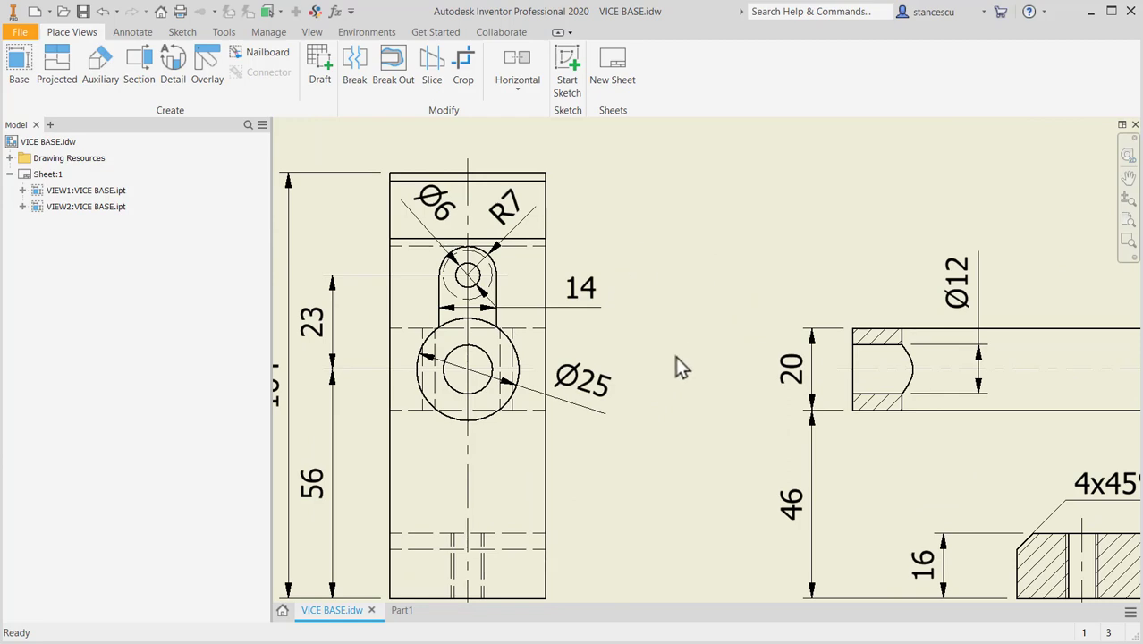
{"action": "scroll", "coordinate": [677, 361], "scroll_direction": "down", "scroll_amount": 4}
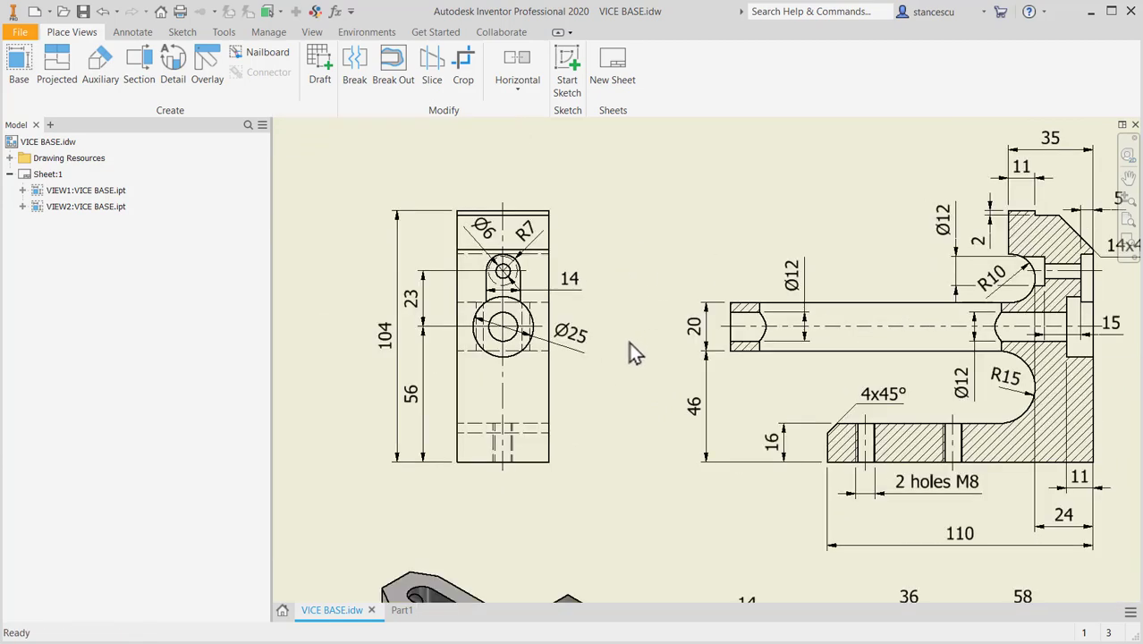
{"action": "middle_click_drag", "start_coordinate": [628, 342], "coordinate": [568, 345]}
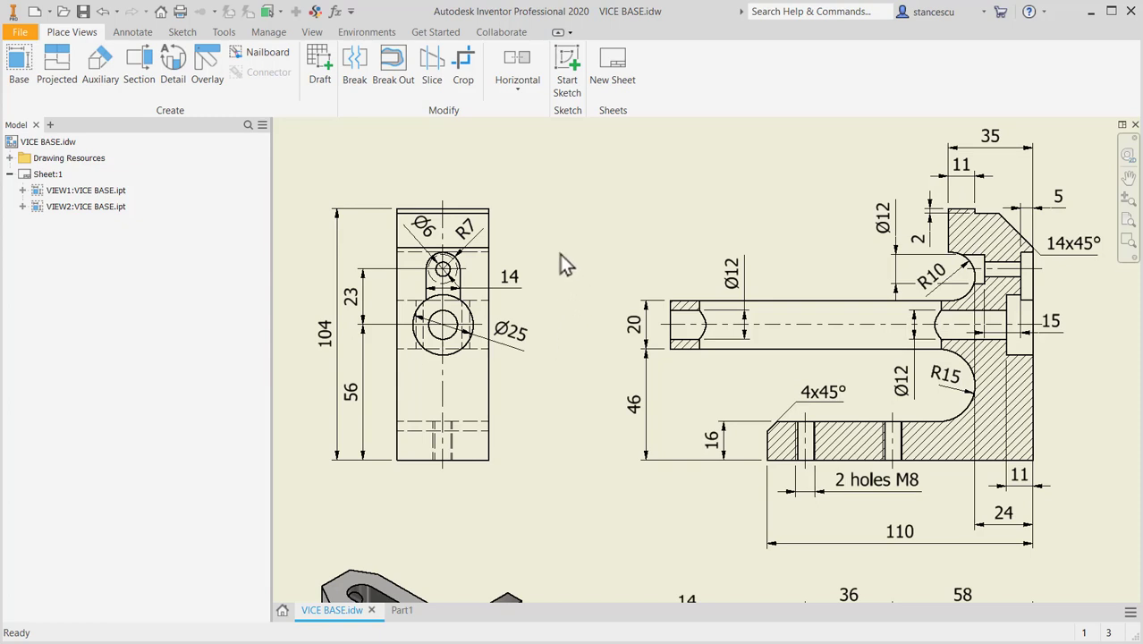
{"action": "scroll", "coordinate": [475, 258], "scroll_direction": "up", "scroll_amount": 3}
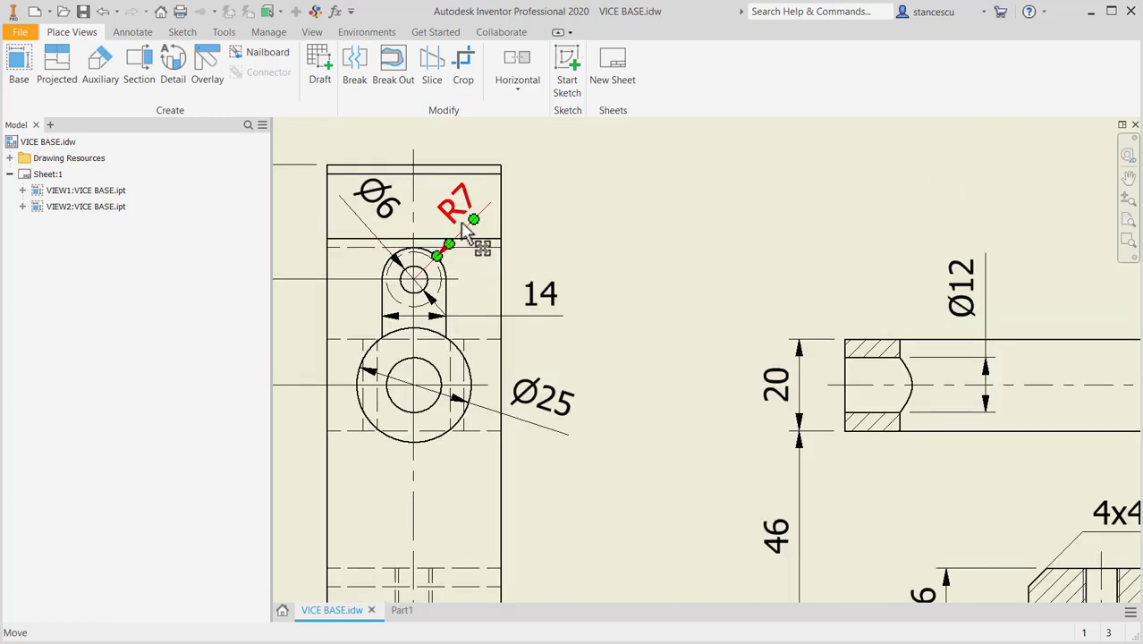
{"action": "scroll", "coordinate": [466, 231], "scroll_direction": "down", "scroll_amount": 2}
{"action": "scroll", "coordinate": [591, 330], "scroll_direction": "down", "scroll_amount": 2}
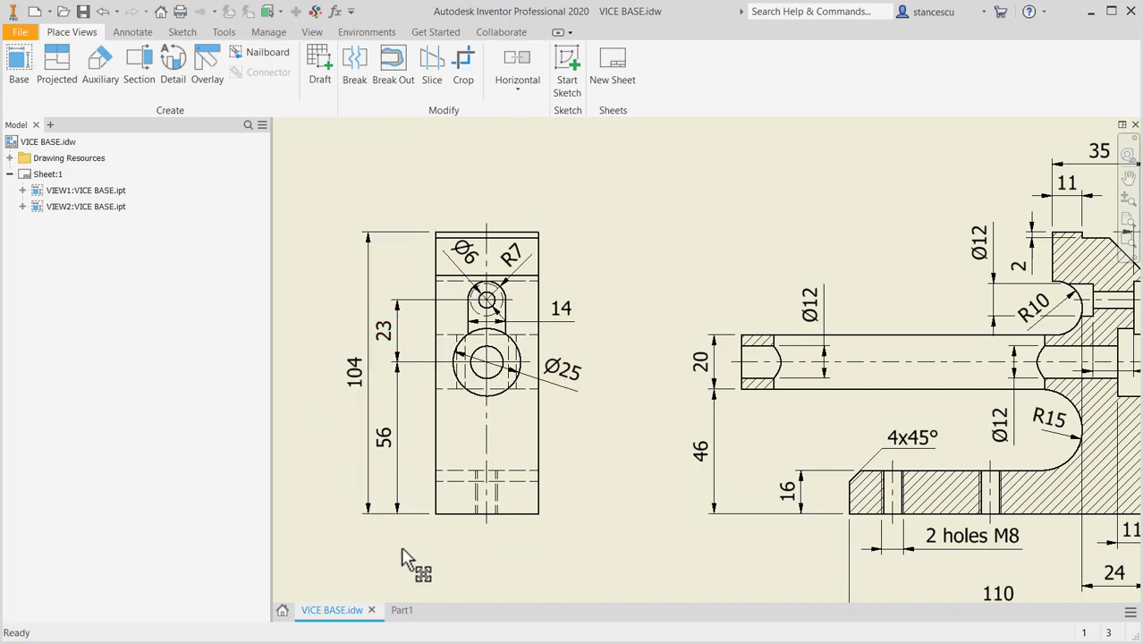
- Sketch a U-shaped slot of two lines and a tangent arc above the counterbore on Part1's end face
{"action": "left_click", "coordinate": [395, 612]}
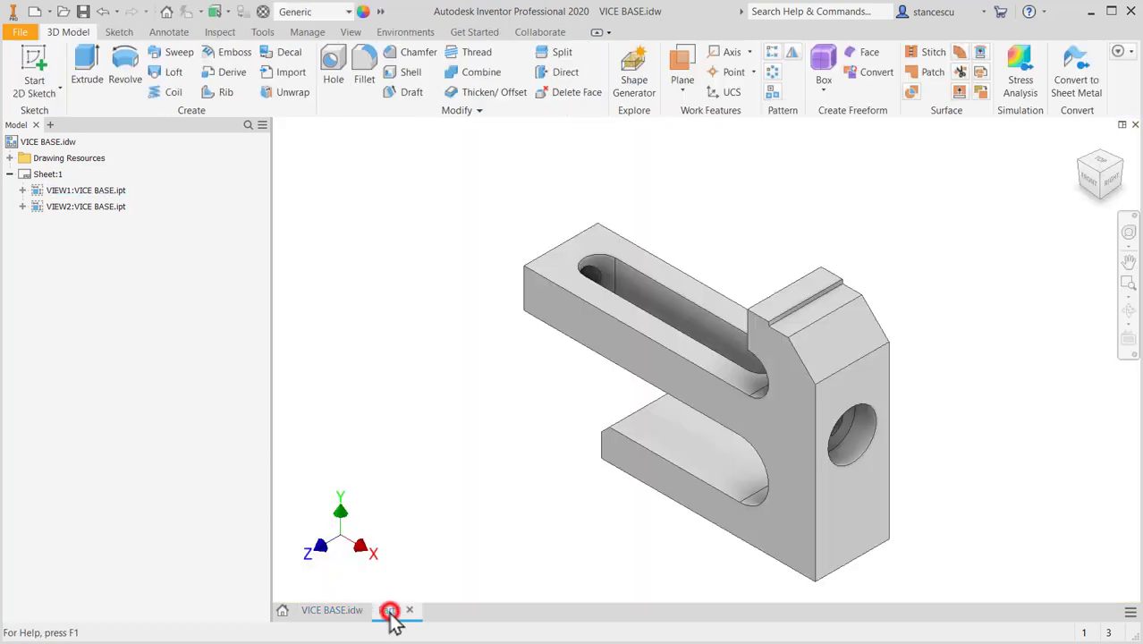
{"action": "left_click", "coordinate": [843, 405]}
{"action": "left_click", "coordinate": [943, 393]}
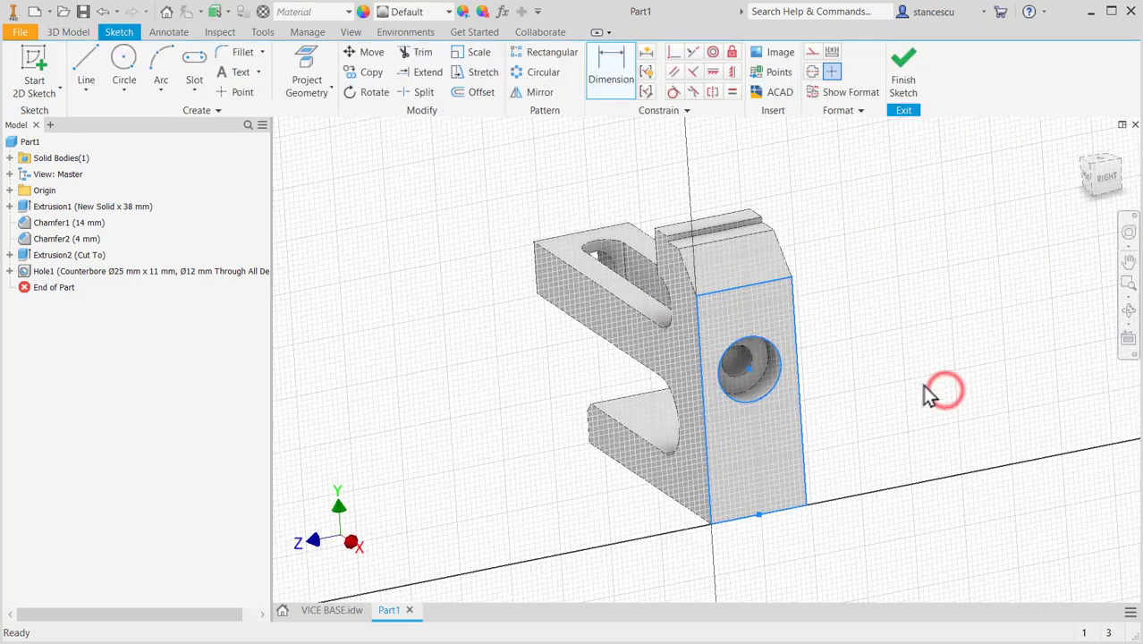
{"action": "left_click", "coordinate": [90, 76]}
{"action": "scroll", "coordinate": [724, 309], "scroll_direction": "up", "scroll_amount": 3}
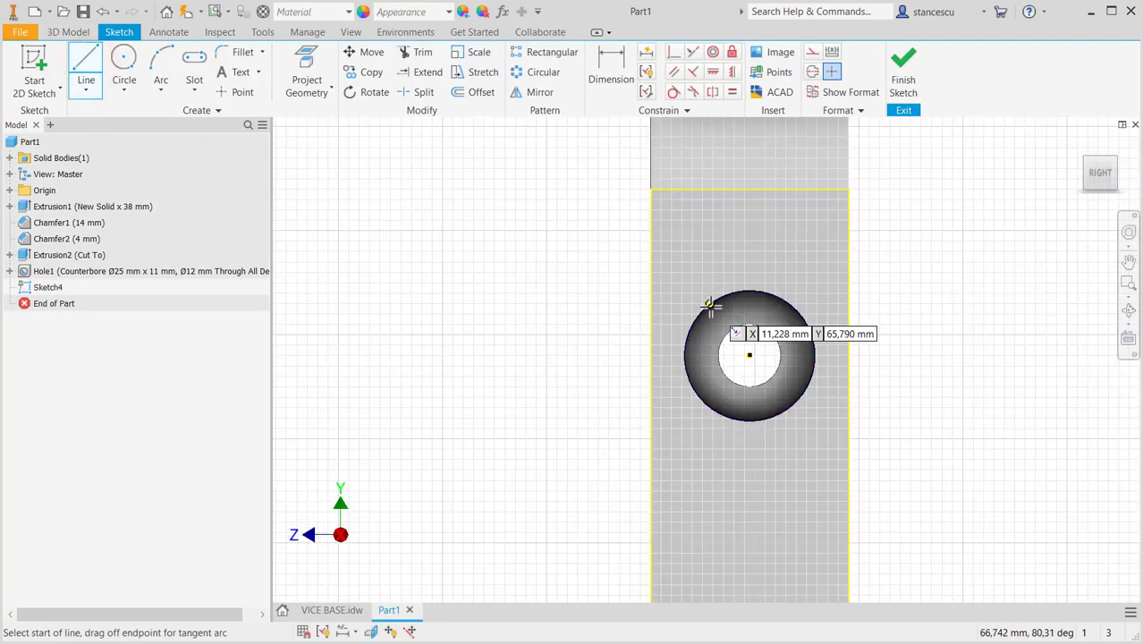
{"action": "left_click", "coordinate": [710, 303]}
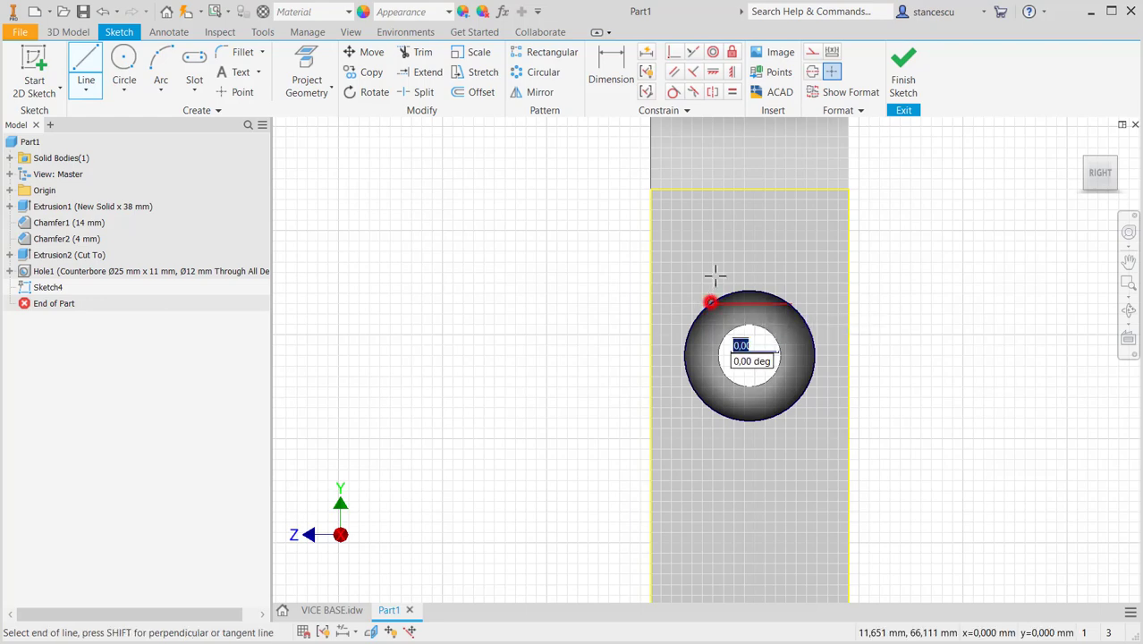
{"action": "left_click", "coordinate": [711, 231]}
{"action": "left_click_drag", "start_coordinate": [711, 231], "coordinate": [798, 231]}
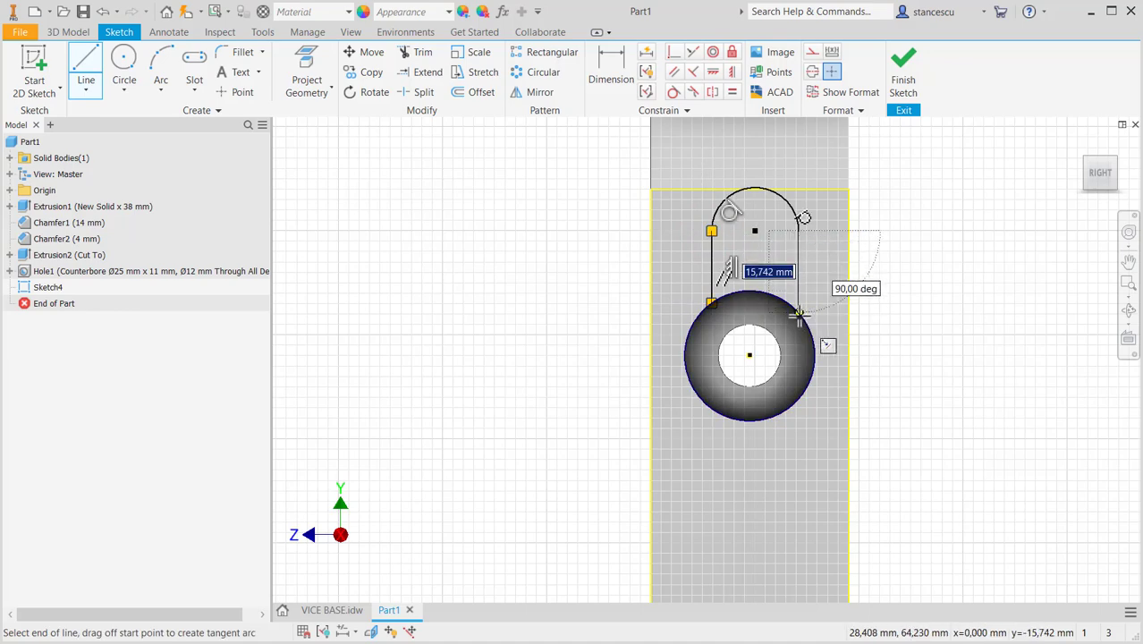
{"action": "double_click", "coordinate": [799, 313]}
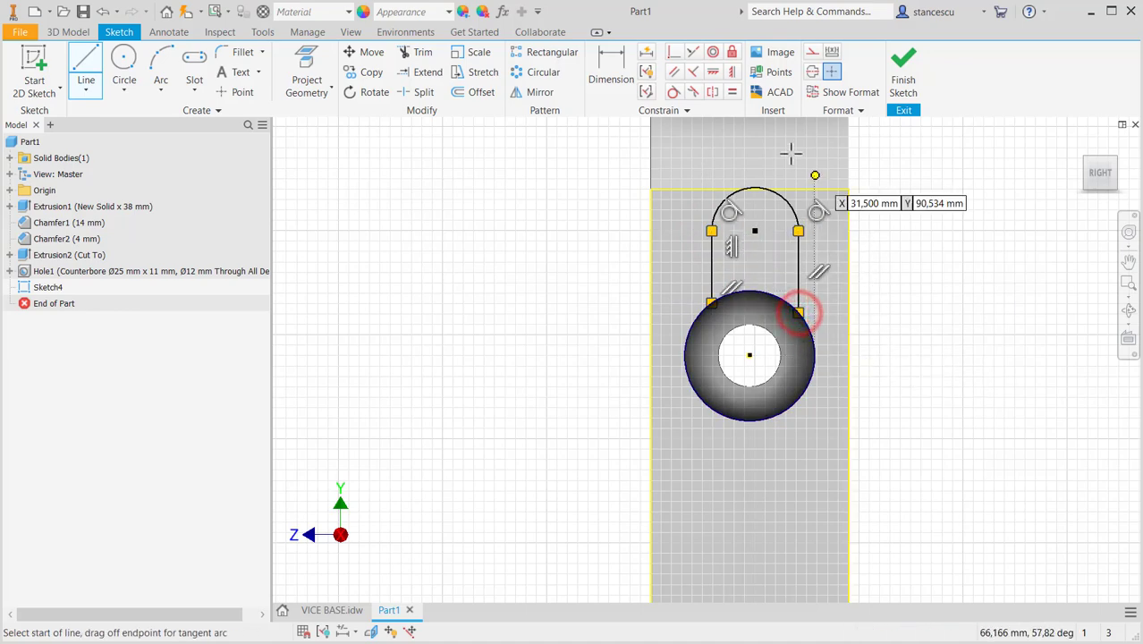
- Make the two slot lines equal and give the top arc a 7 mm radius
{"action": "left_click", "coordinate": [732, 91]}
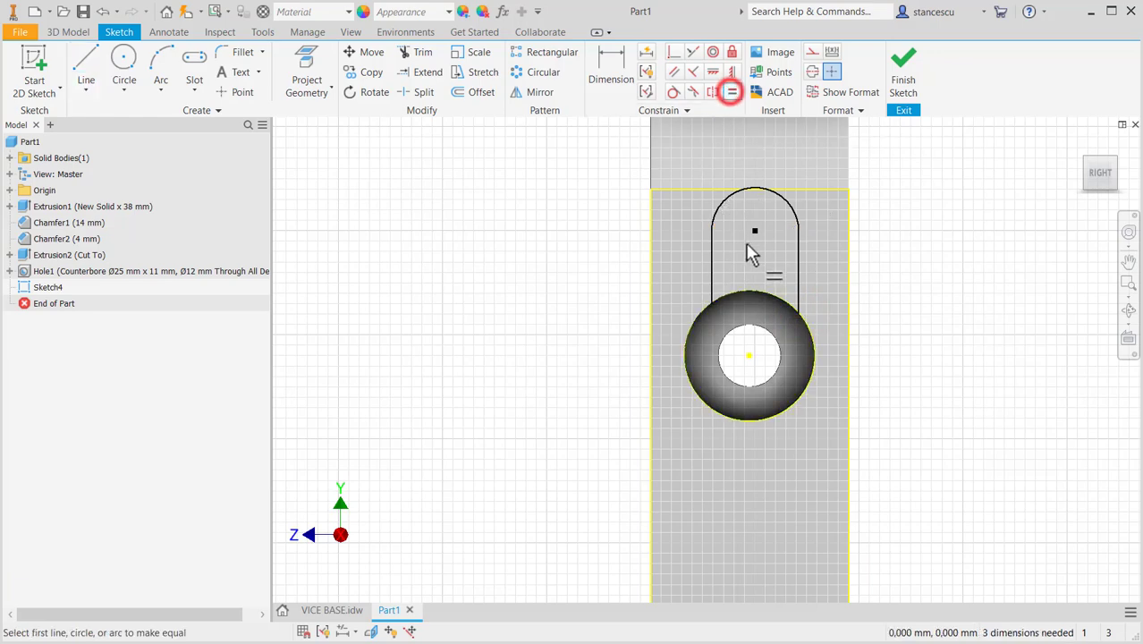
{"action": "left_click", "coordinate": [711, 260]}
{"action": "left_click", "coordinate": [798, 264]}
{"action": "left_click", "coordinate": [609, 62]}
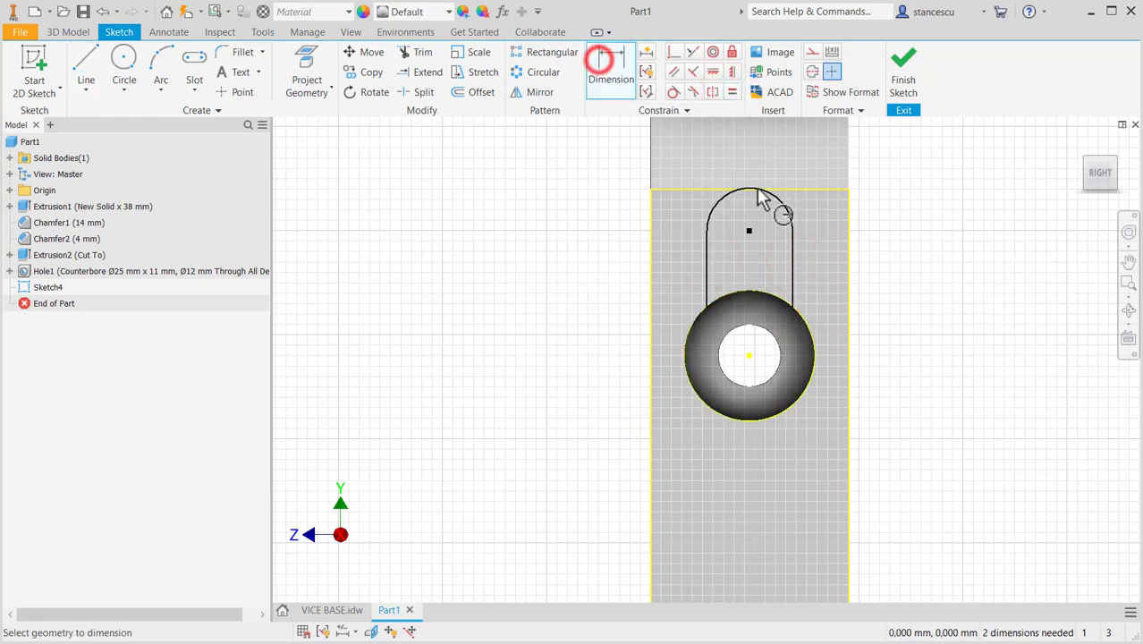
{"action": "left_click", "coordinate": [778, 206]}
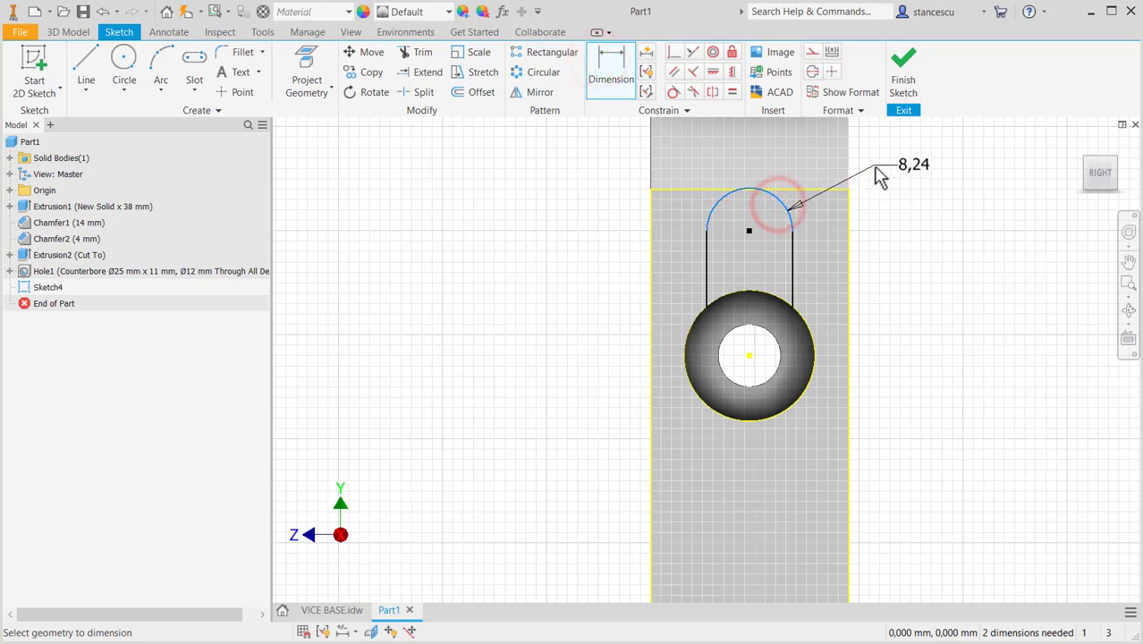
{"action": "left_click", "coordinate": [879, 176]}
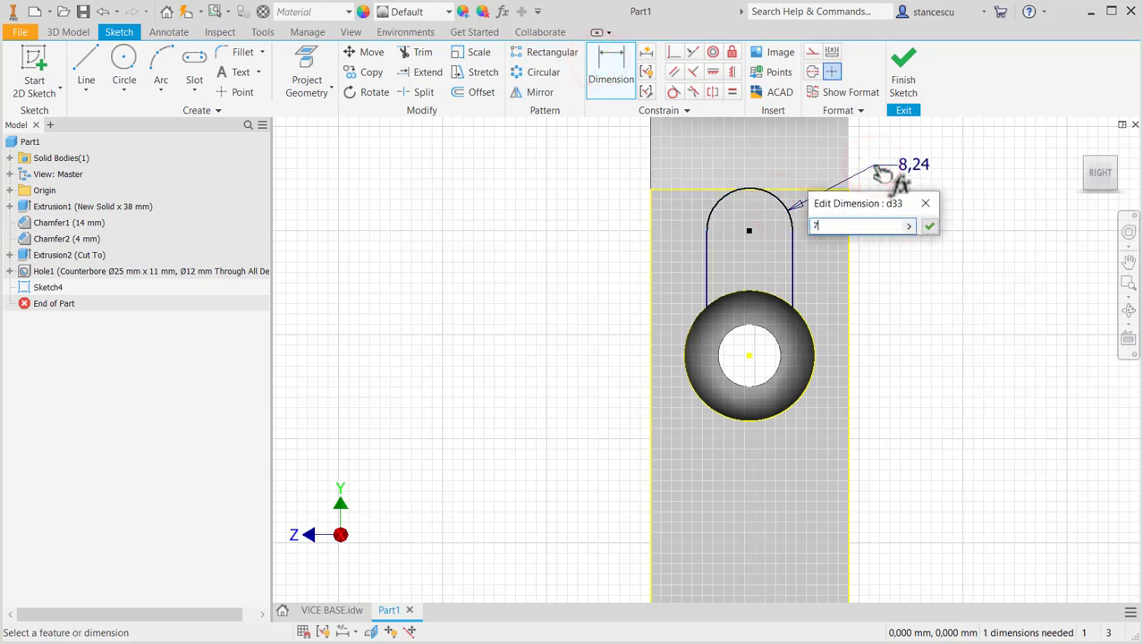
{"action": "type", "text": "7"}
{"action": "key", "text": "Return"}
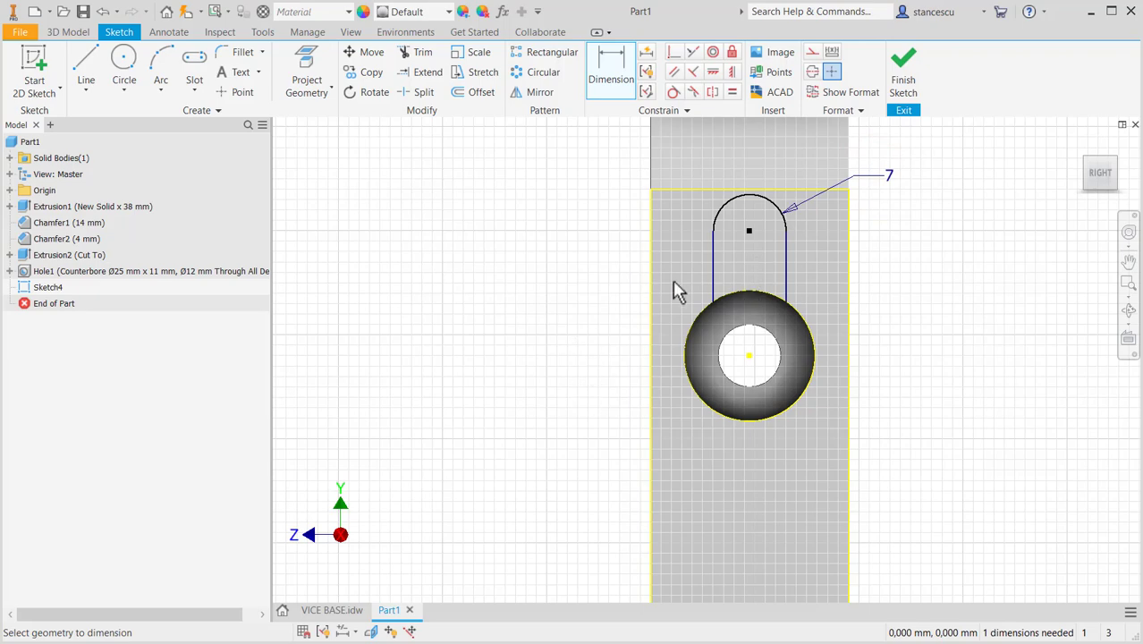
- Dimension the arc centre 23 mm above the counterbore centre and finish the sketch
{"action": "left_click", "coordinate": [766, 206]}
{"action": "left_click", "coordinate": [779, 302]}
{"action": "left_click", "coordinate": [916, 282]}
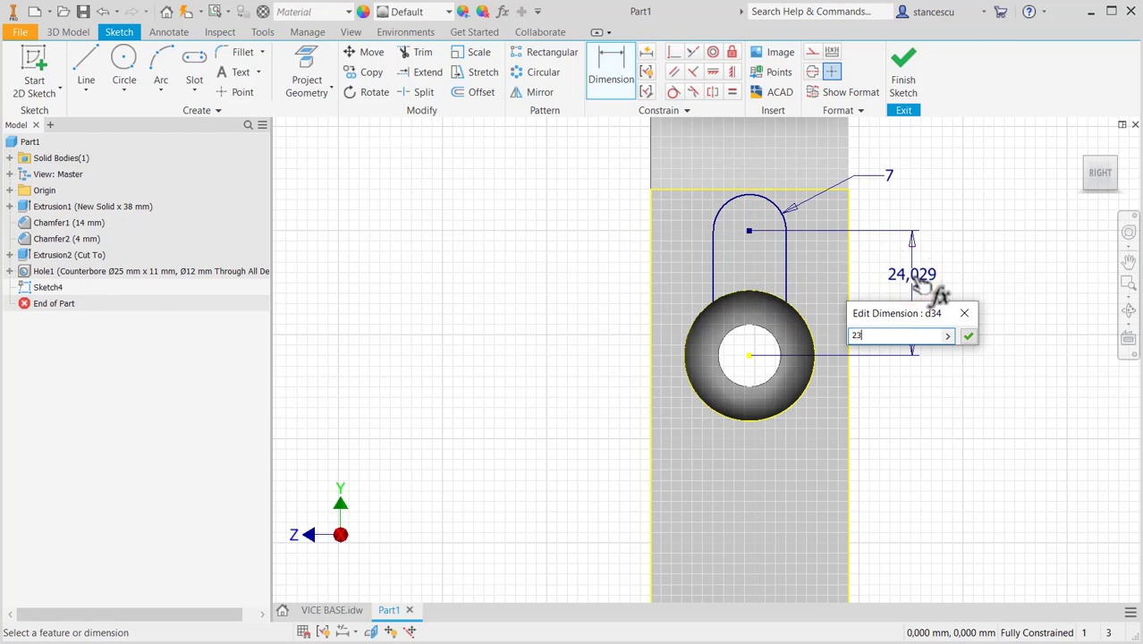
{"action": "key", "text": "Return"}
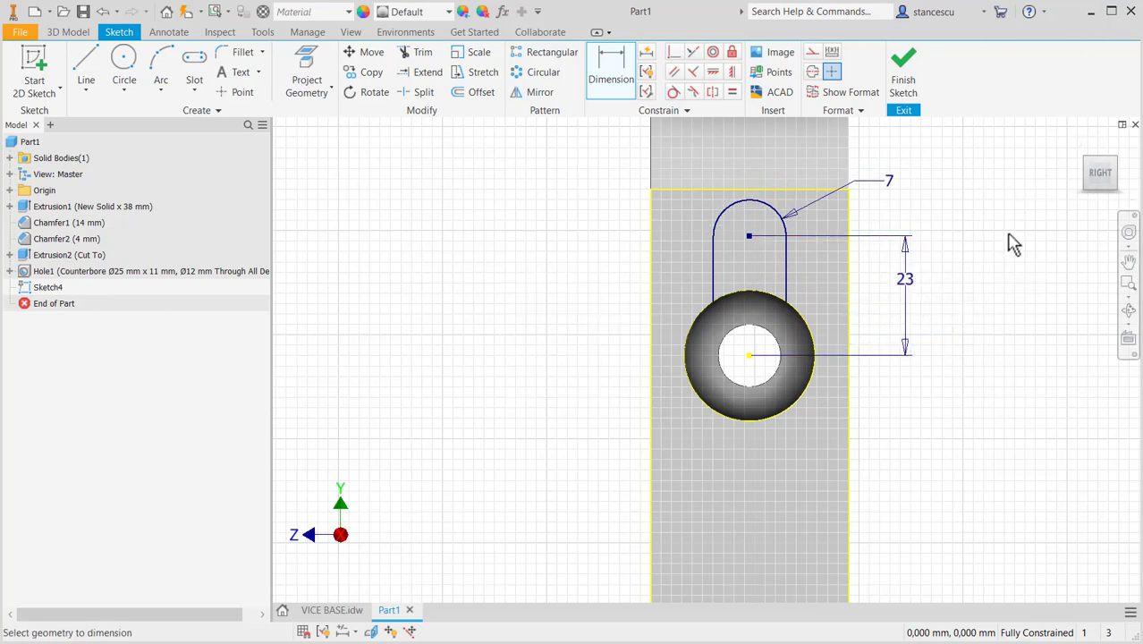
{"action": "left_click", "coordinate": [899, 75]}
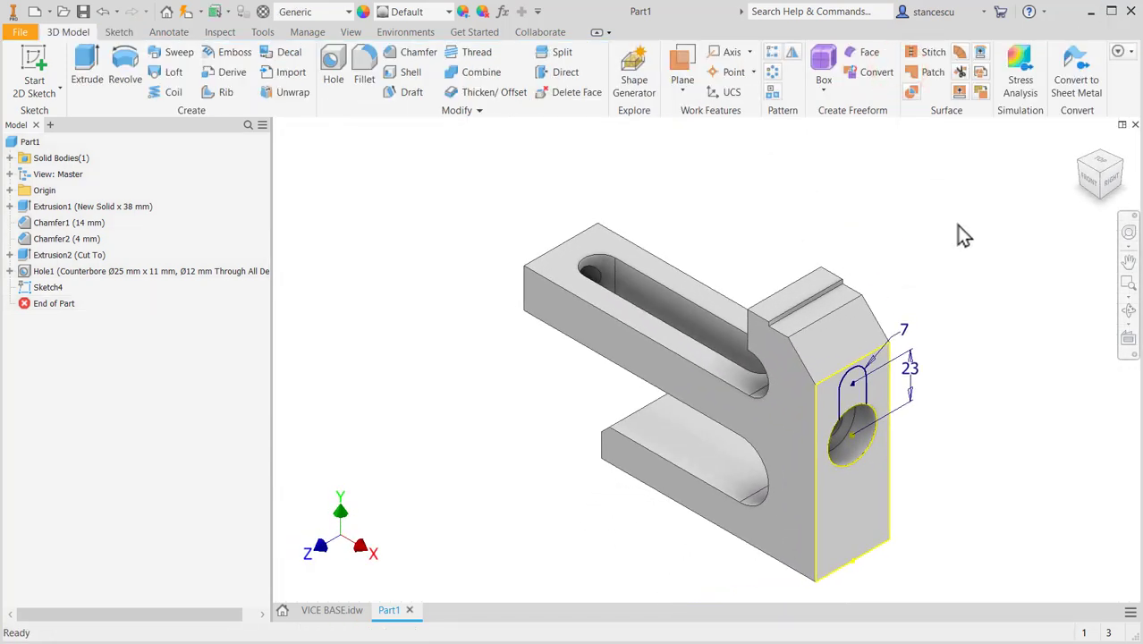
- Extrude the U-shaped slot profile as a 5 mm deep cut into the end face
{"action": "left_click", "coordinate": [85, 69]}
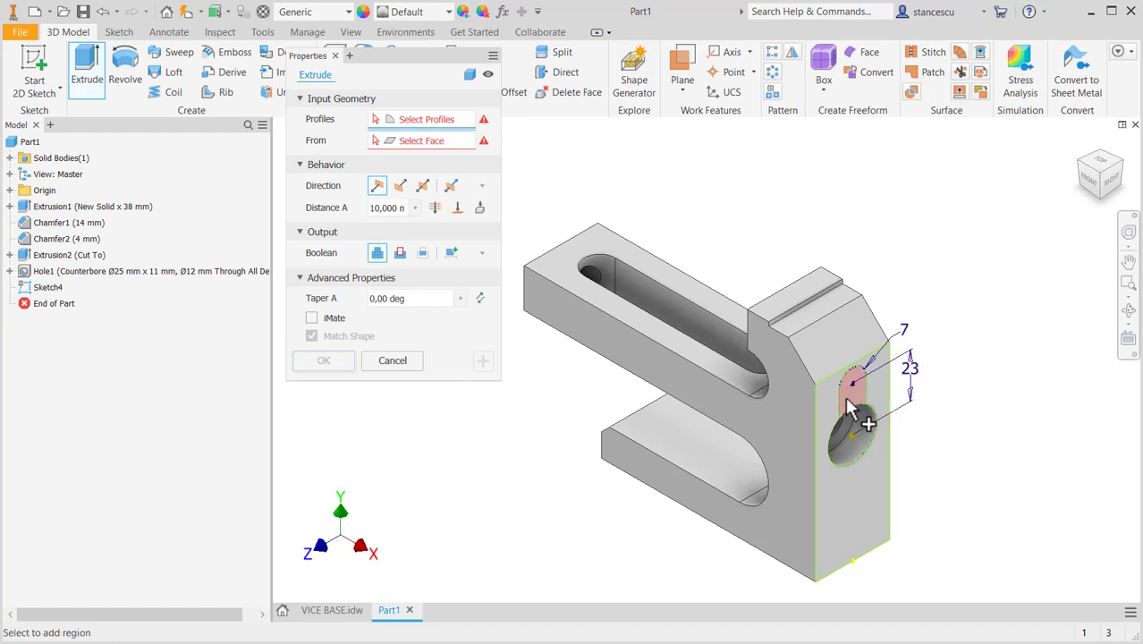
{"action": "left_click", "coordinate": [845, 397]}
{"action": "left_click", "coordinate": [400, 253]}
{"action": "type", "text": "5"}
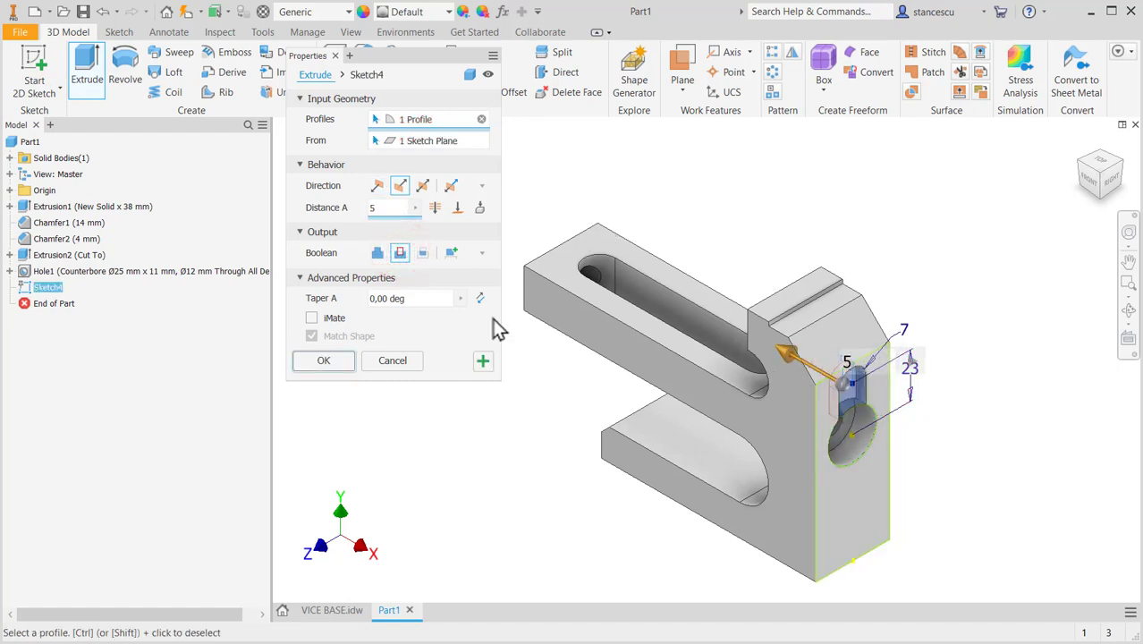
{"action": "left_click", "coordinate": [325, 362]}
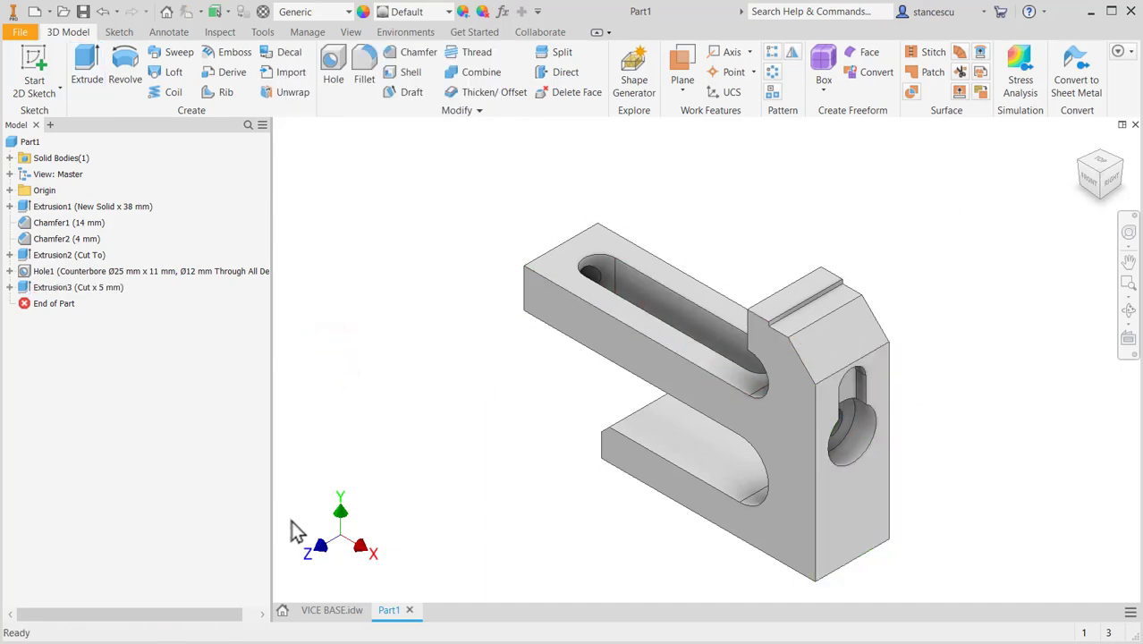
- Read the section view dimensions on VICE BASE.idw, then go back to Part1
{"action": "left_click", "coordinate": [329, 610]}
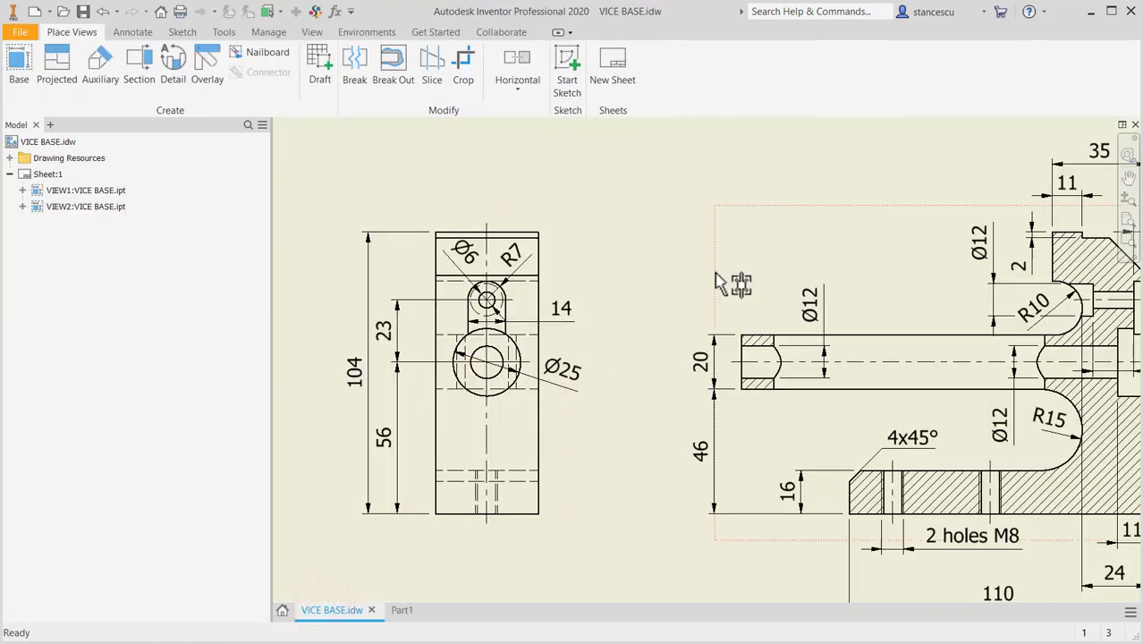
{"action": "middle_click_drag", "start_coordinate": [841, 302], "coordinate": [743, 269]}
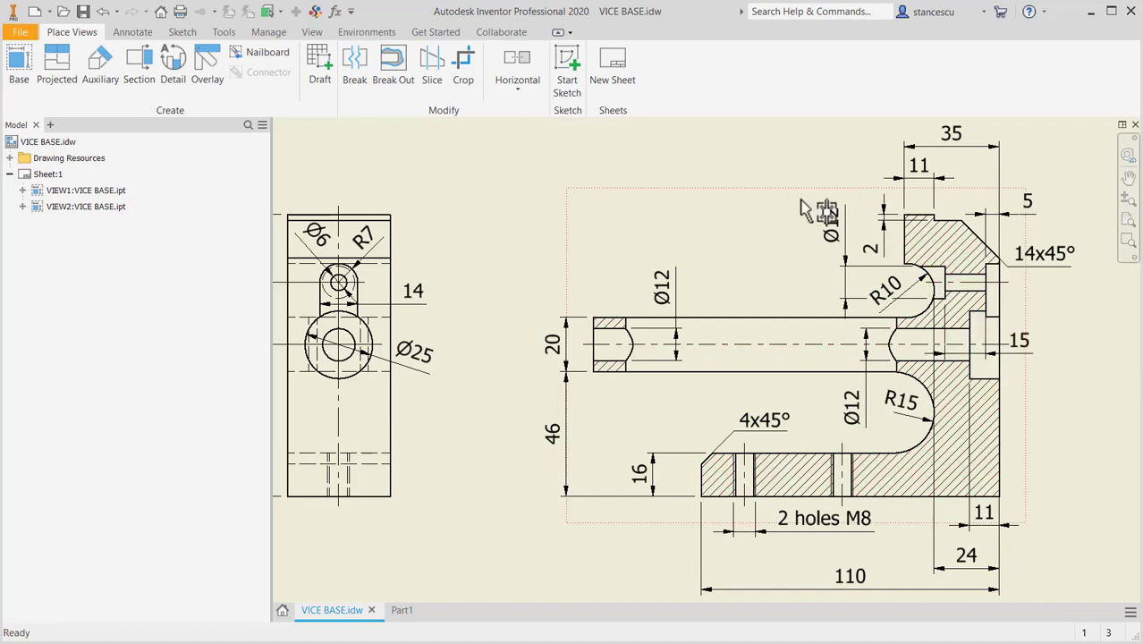
{"action": "left_click", "coordinate": [402, 614]}
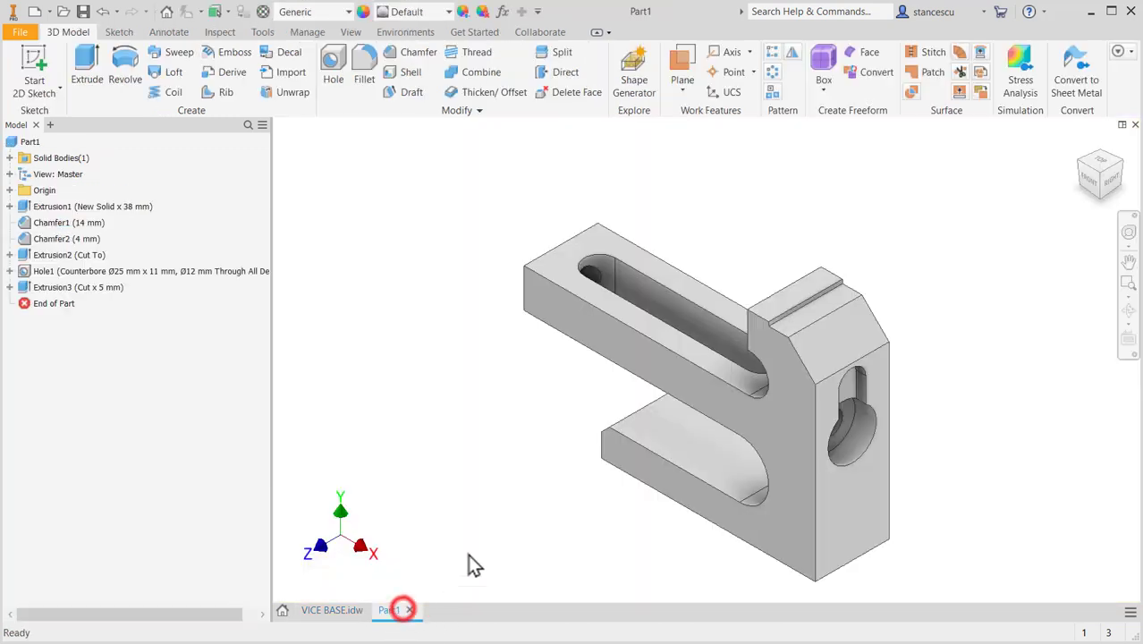
- Place a new hole on the upright's back face, concentric with the existing bore
{"action": "left_click", "coordinate": [333, 69]}
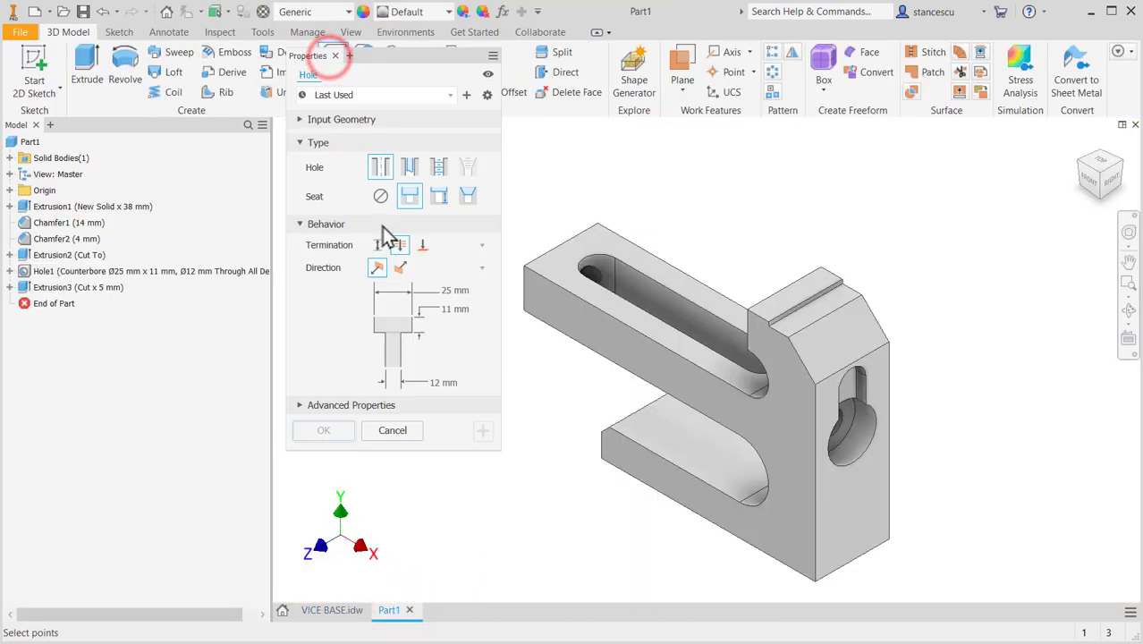
{"action": "left_click", "coordinate": [1089, 172]}
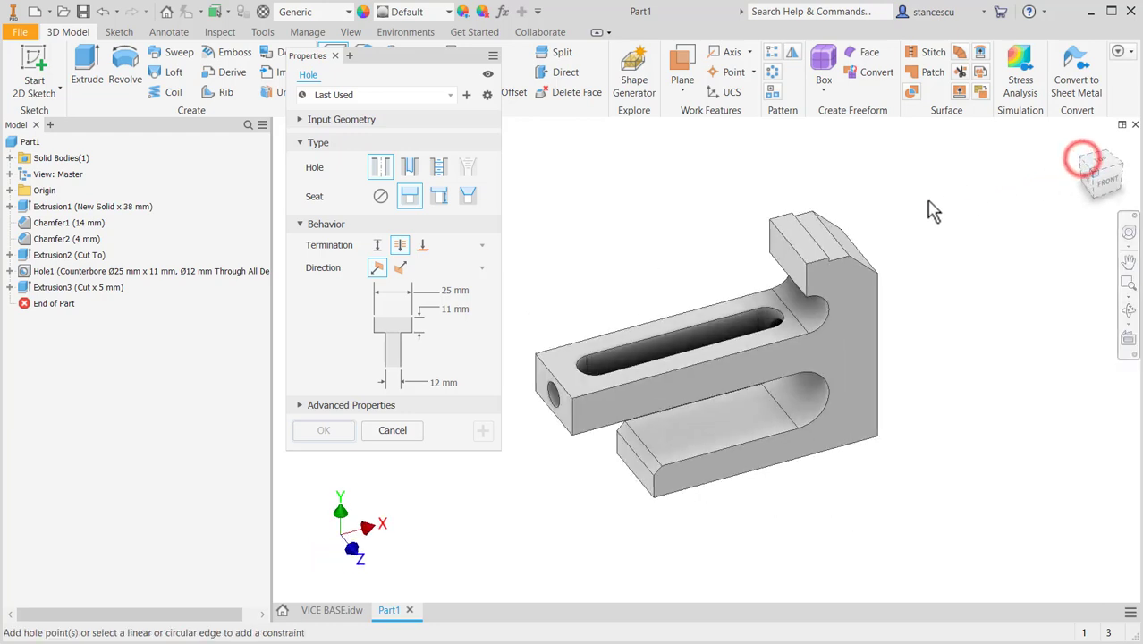
{"action": "left_click", "coordinate": [765, 259]}
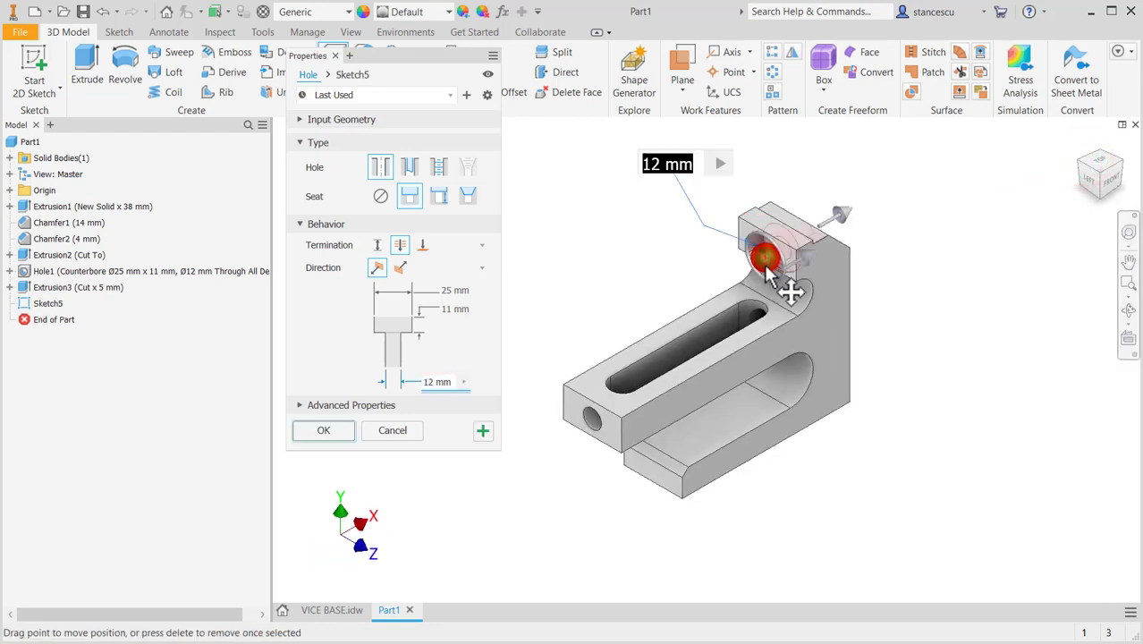
{"action": "middle_click_drag", "start_coordinate": [920, 463], "coordinate": [751, 357], "text": "shift"}
{"action": "scroll", "coordinate": [735, 319], "scroll_direction": "up", "scroll_amount": 5}
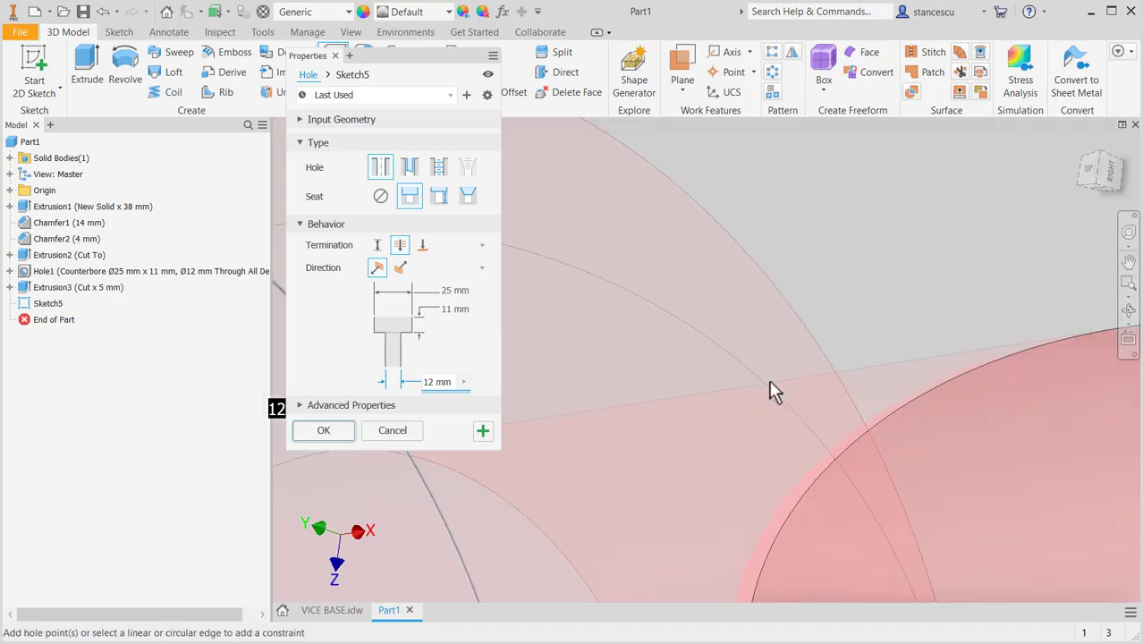
{"action": "scroll", "coordinate": [770, 383], "scroll_direction": "down", "scroll_amount": 5}
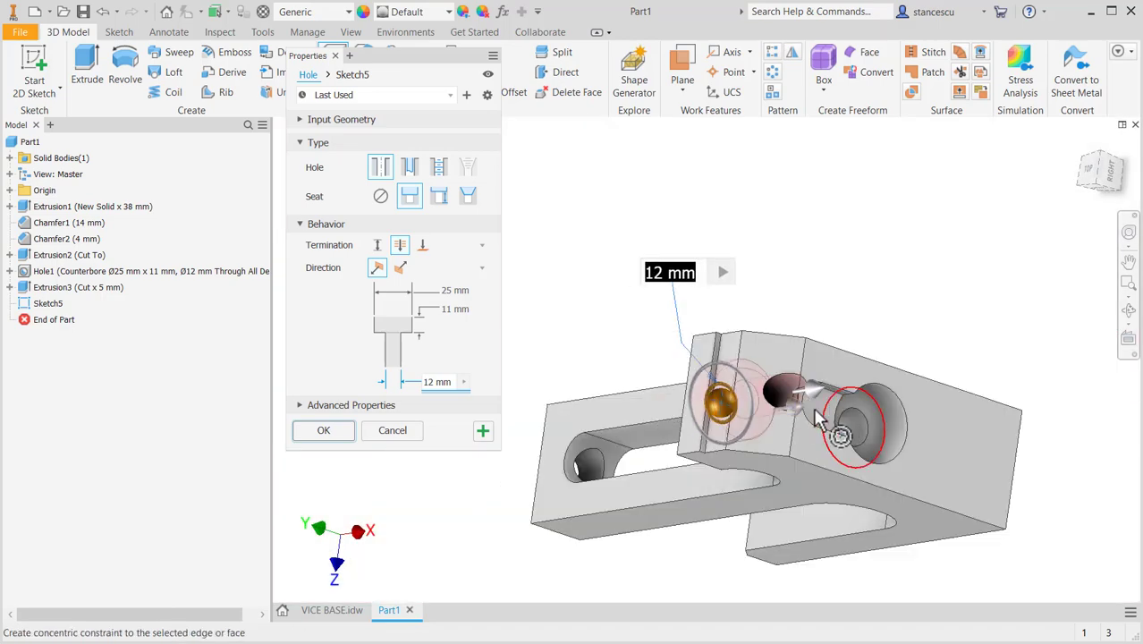
{"action": "scroll", "coordinate": [813, 398], "scroll_direction": "up", "scroll_amount": 3}
{"action": "middle_click_drag", "start_coordinate": [815, 385], "coordinate": [818, 364], "text": "shift"}
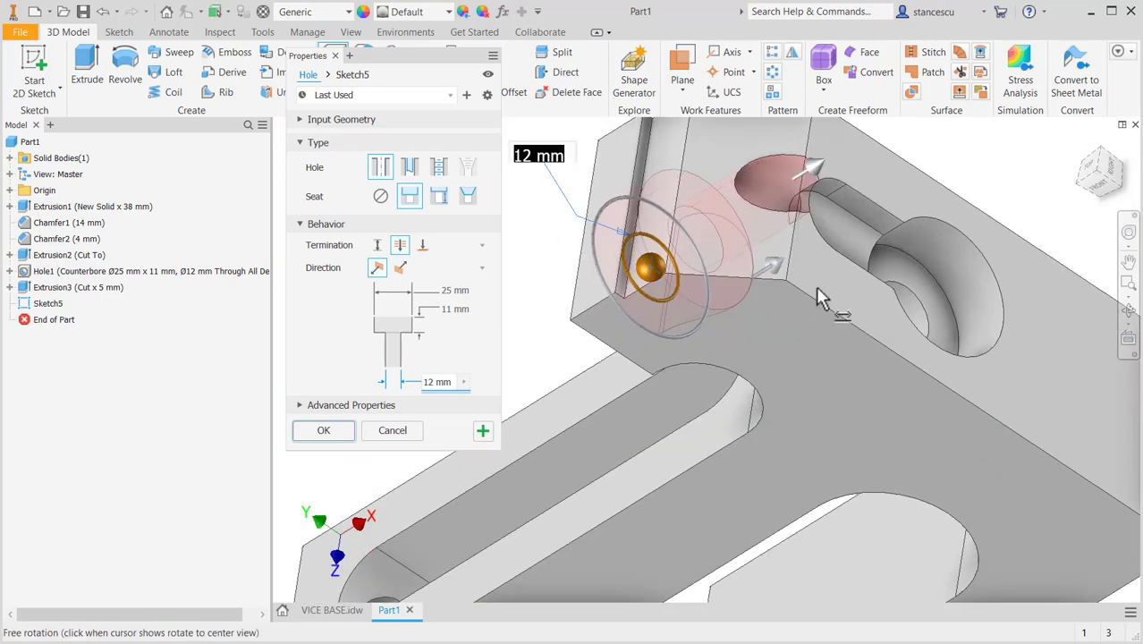
{"action": "left_click", "coordinate": [827, 192]}
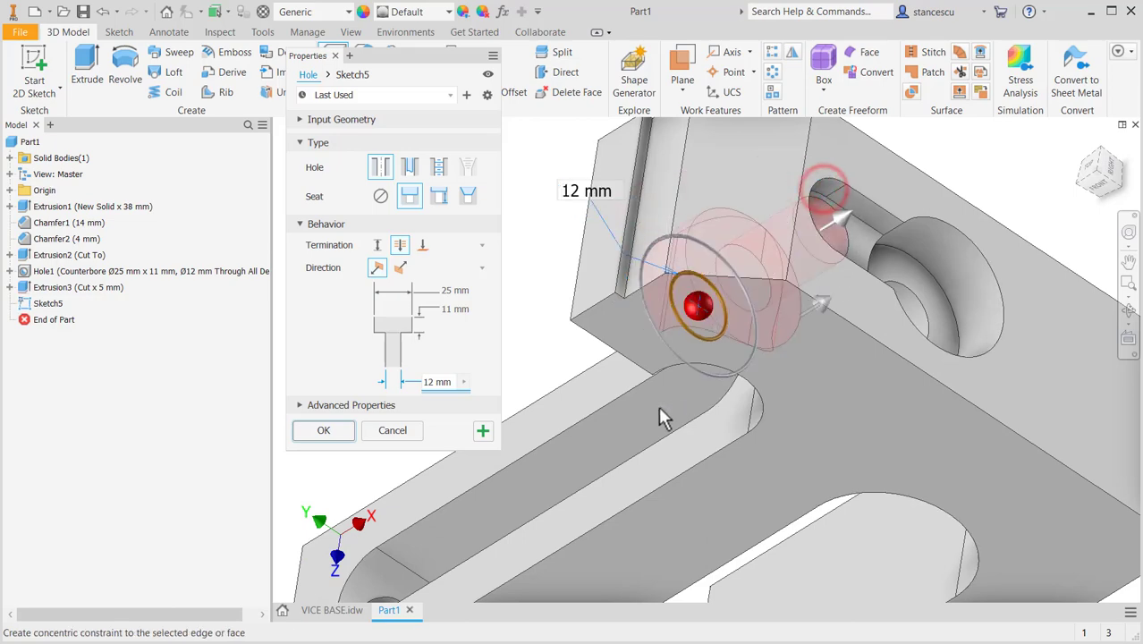
{"action": "middle_click_drag", "start_coordinate": [602, 416], "coordinate": [617, 321], "text": "shift"}
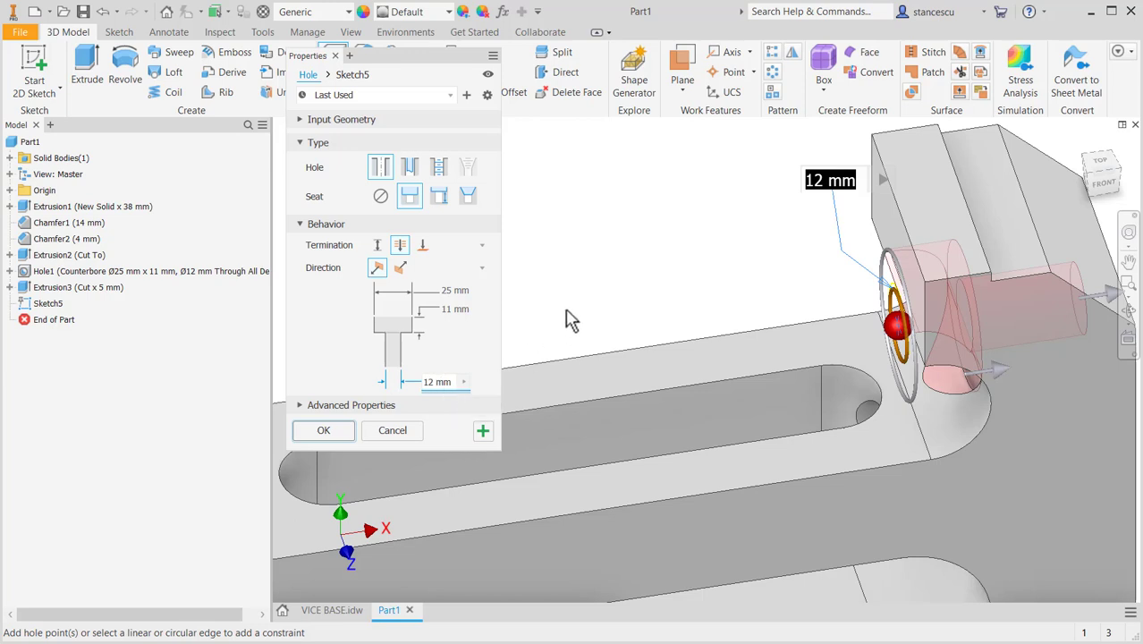
- Set the hole to Ø6 with a Ø12 counterbore, depth 35-5-15 mm
{"action": "type", "text": "6"}
{"action": "key", "text": "Tab"}
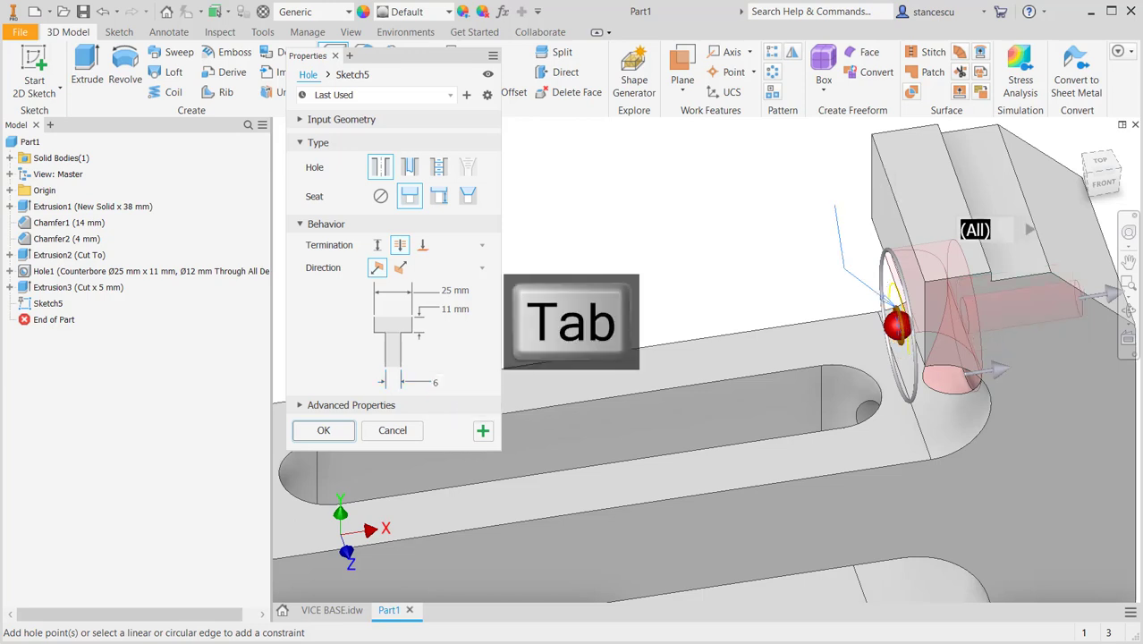
{"action": "key", "text": "Tab"}
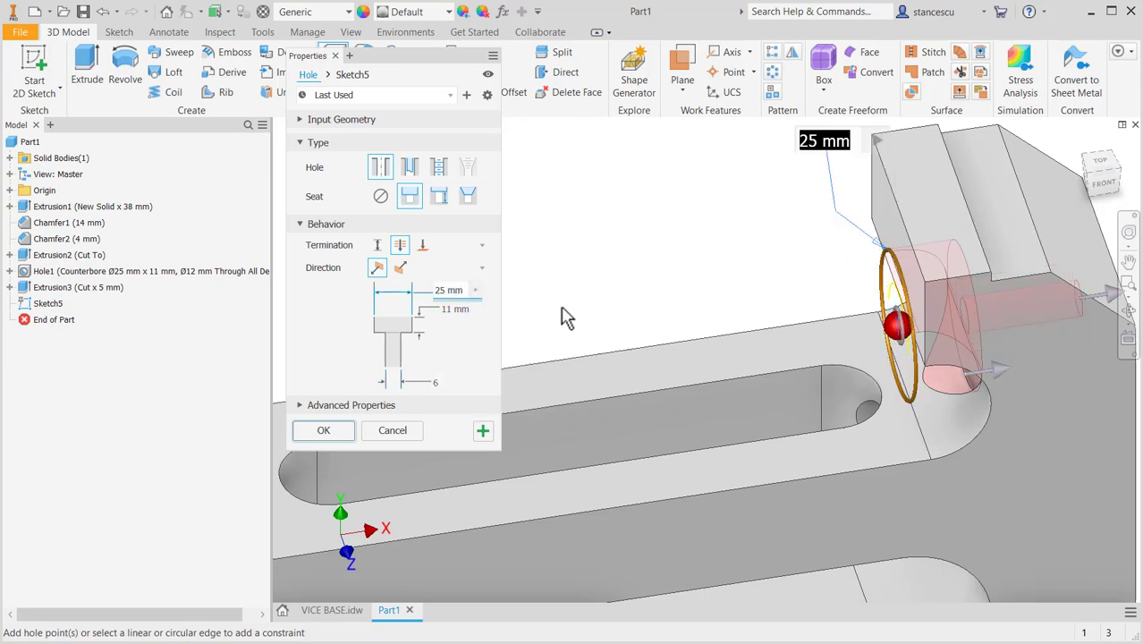
{"action": "type", "text": "12"}
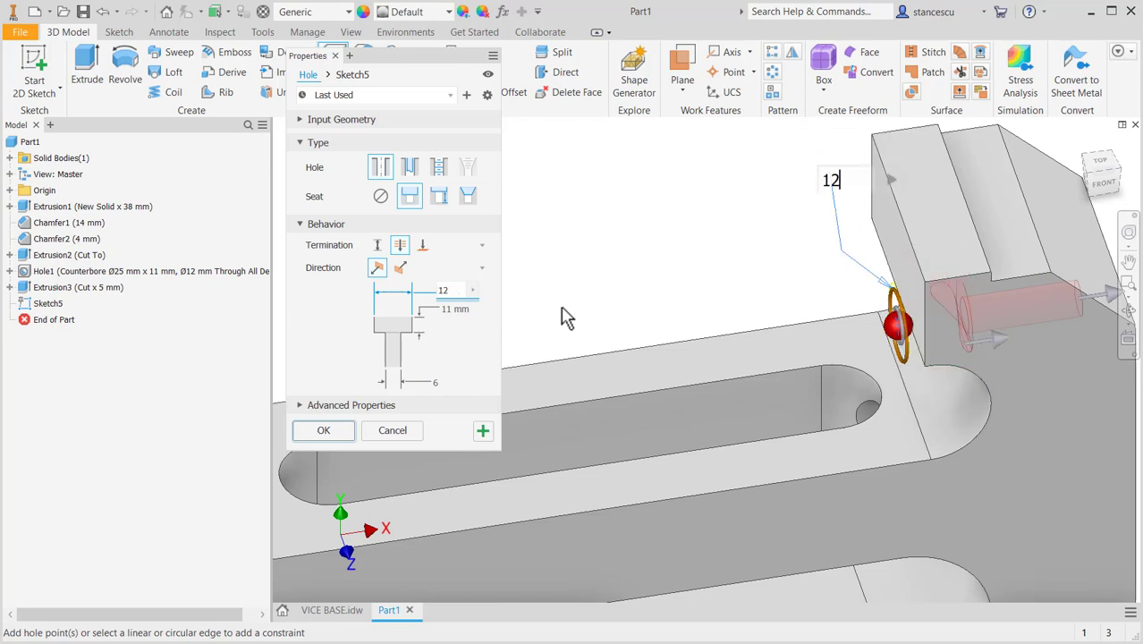
{"action": "key", "text": "Tab"}
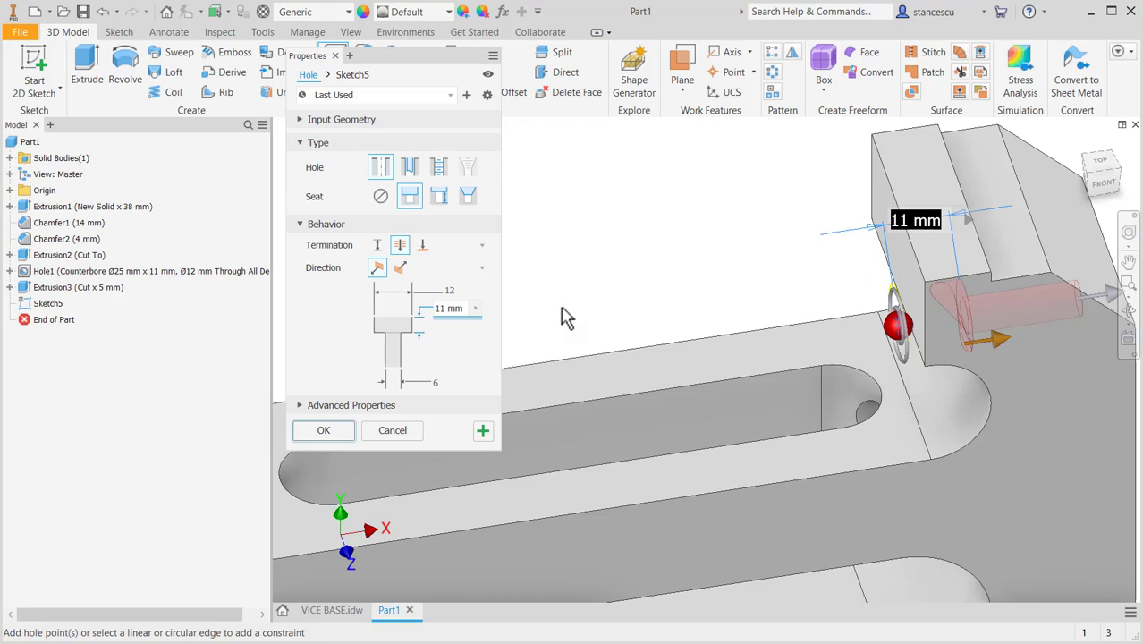
{"action": "type", "text": "35-5-"}
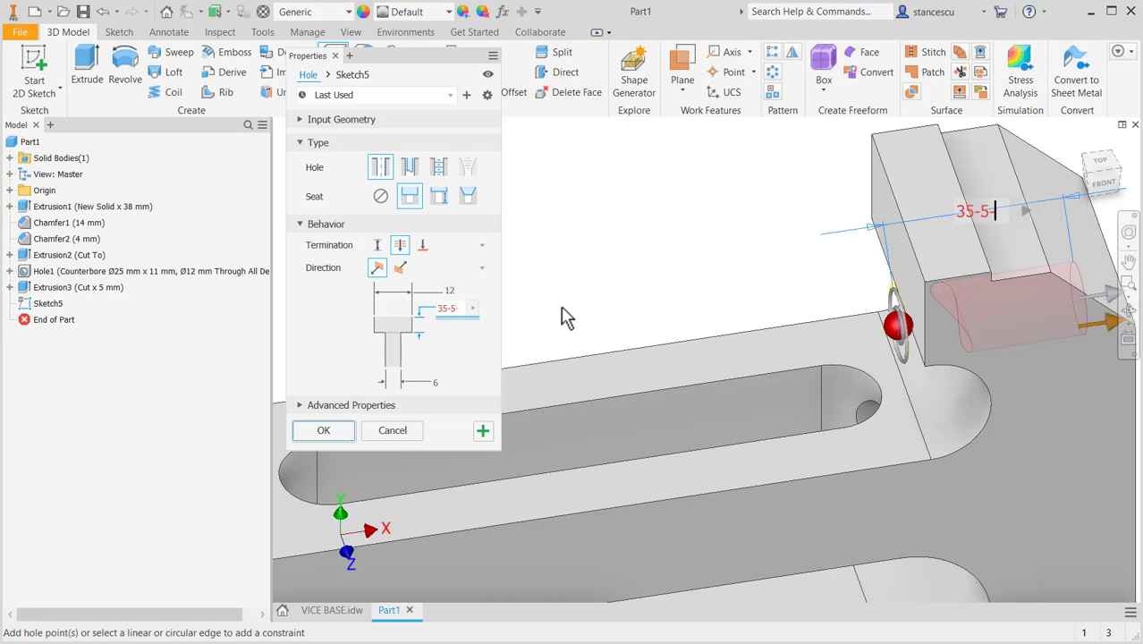
{"action": "type", "text": "15"}
{"action": "key", "text": "Return"}
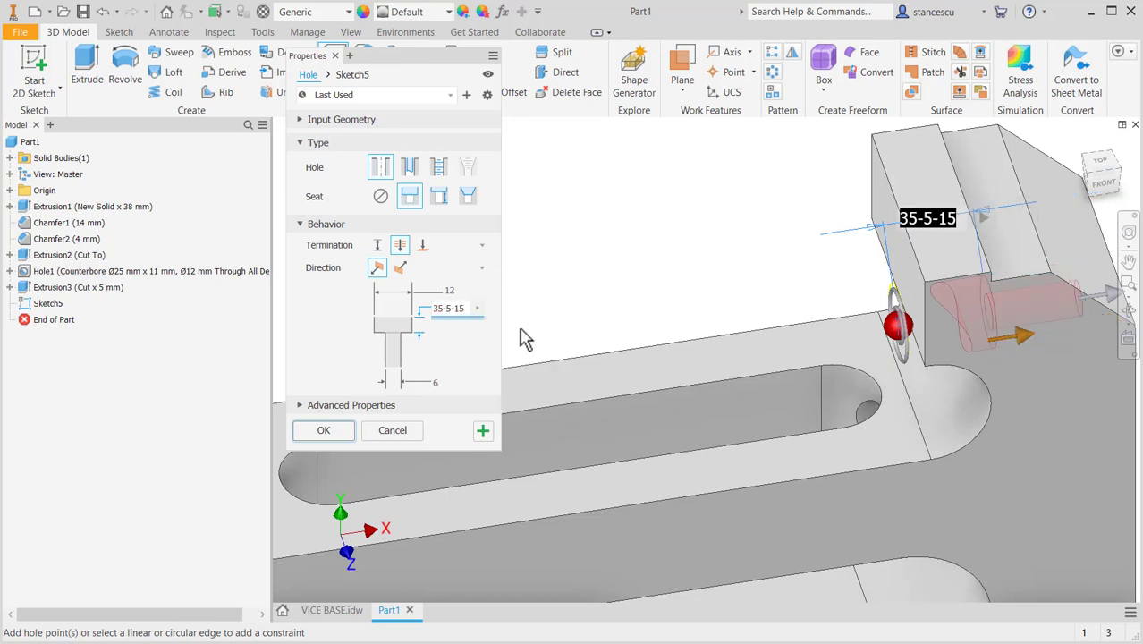
{"action": "left_click", "coordinate": [324, 430]}
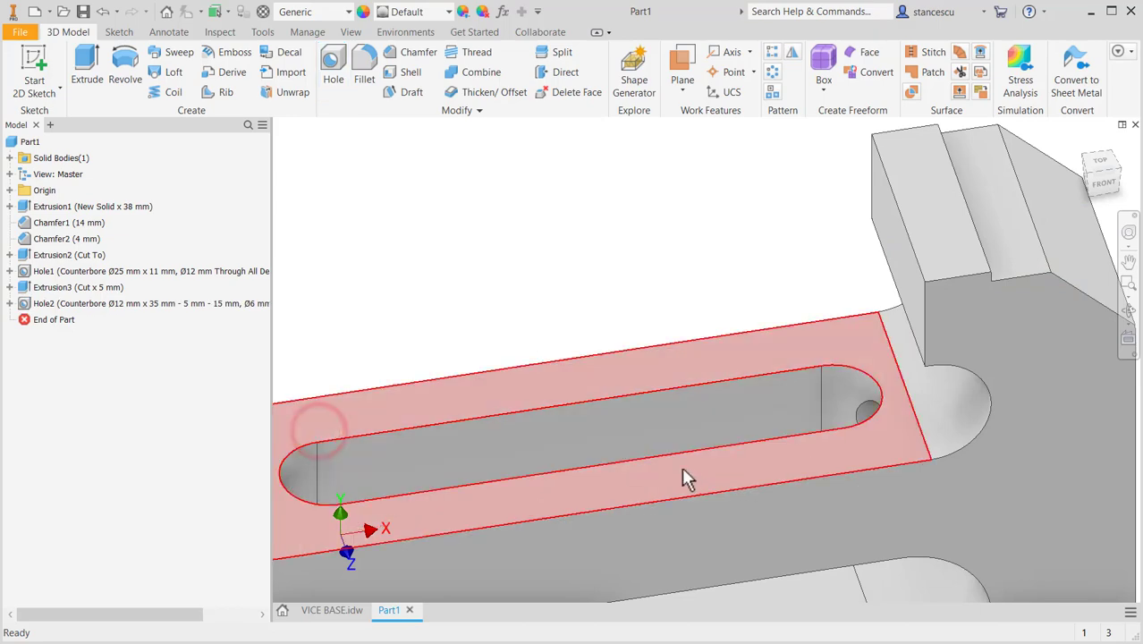
{"action": "middle_click_drag", "start_coordinate": [686, 467], "coordinate": [607, 459], "text": "shift"}
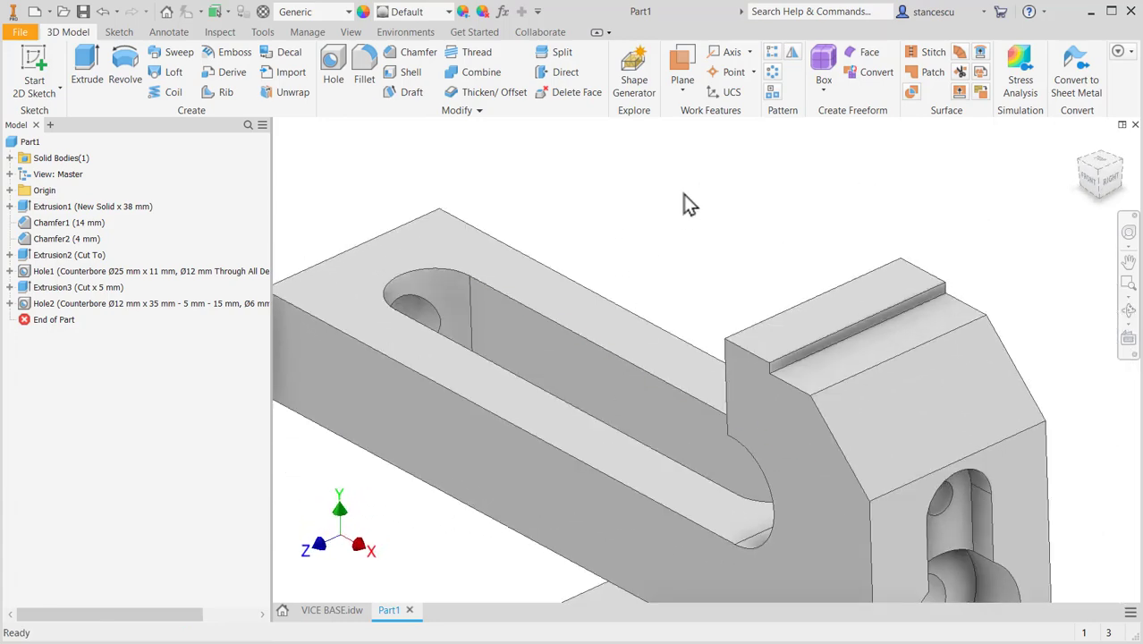
{"action": "key", "text": "F6"}
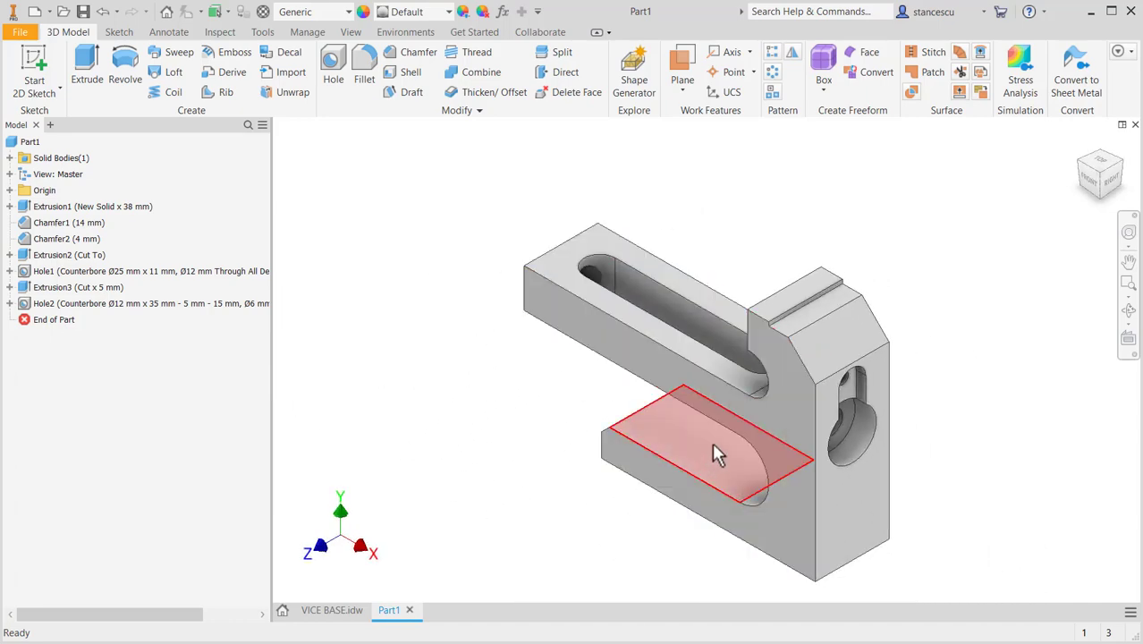
{"action": "left_click", "coordinate": [320, 610]}
{"action": "mouse_move", "coordinate": [811, 537]}
{"action": "middle_mouse_down"}
{"action": "mouse_move", "coordinate": [708, 289]}
{"action": "mouse_move", "coordinate": [710, 261]}
{"action": "middle_mouse_up"}
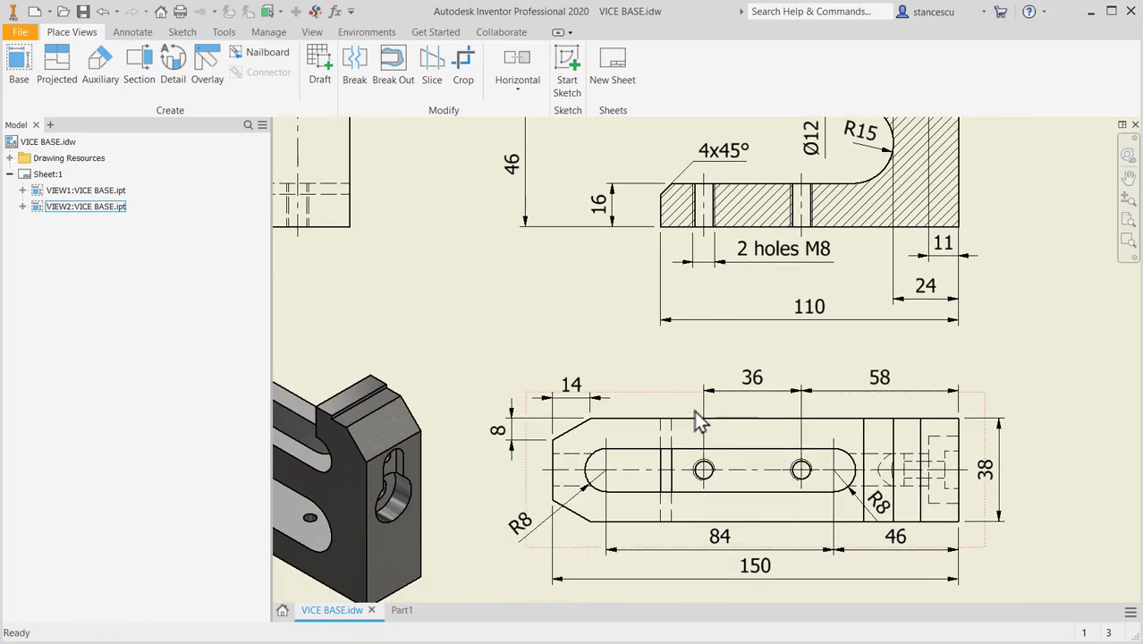
{"action": "middle_click_drag", "start_coordinate": [727, 279], "coordinate": [721, 314]}
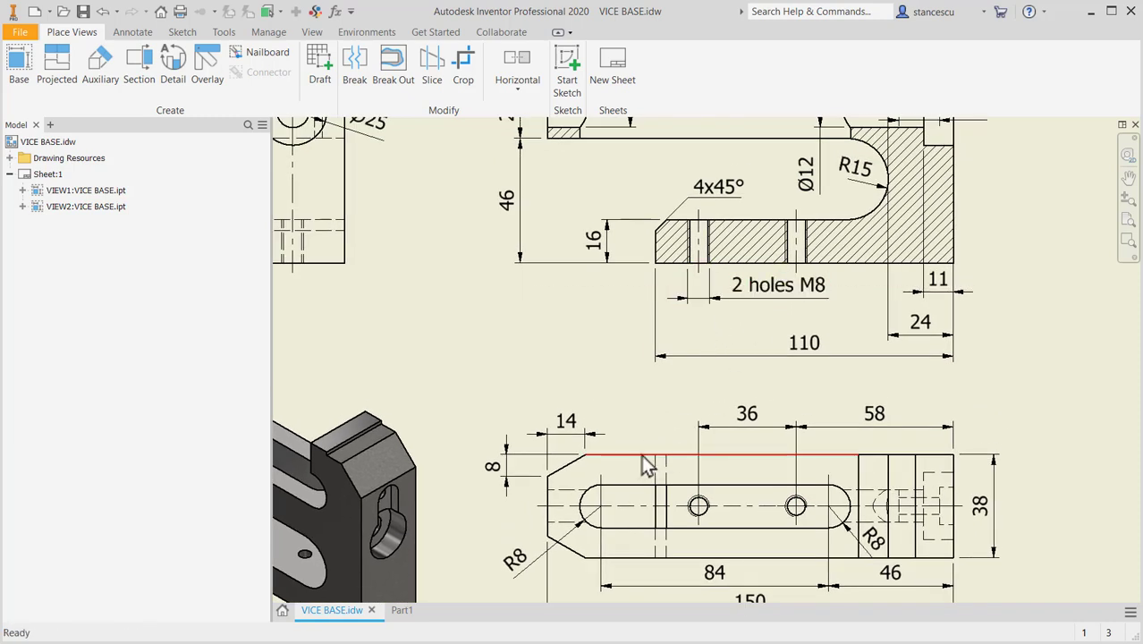
{"action": "left_click", "coordinate": [402, 610]}
- Sketch on the base's top face and place two hole-centre points
{"action": "left_click", "coordinate": [718, 443]}
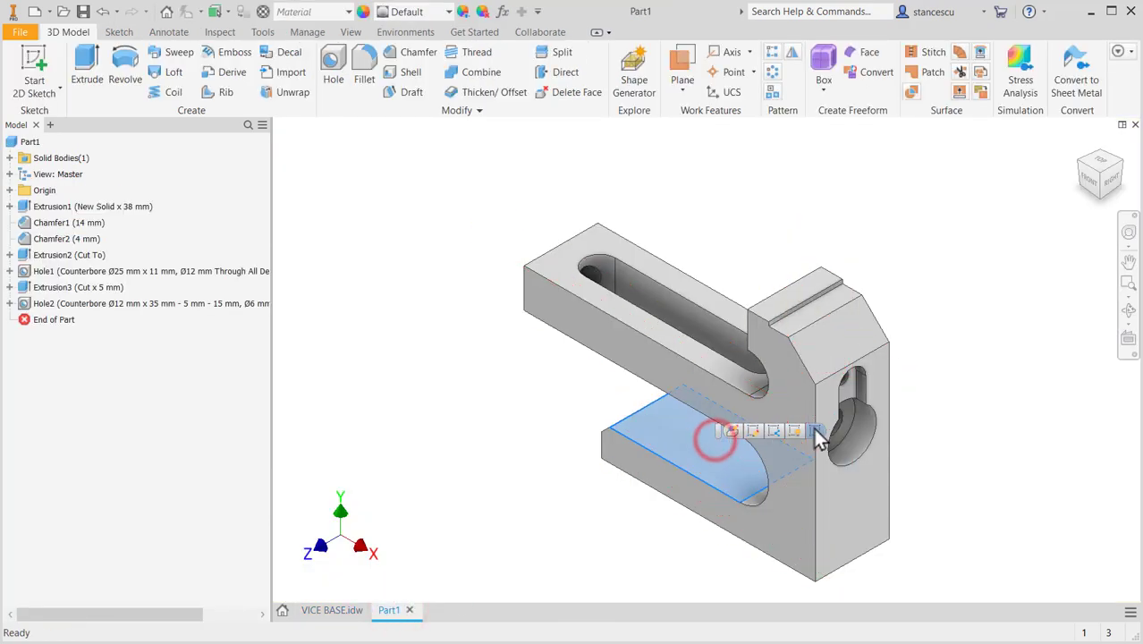
{"action": "left_click", "coordinate": [812, 424]}
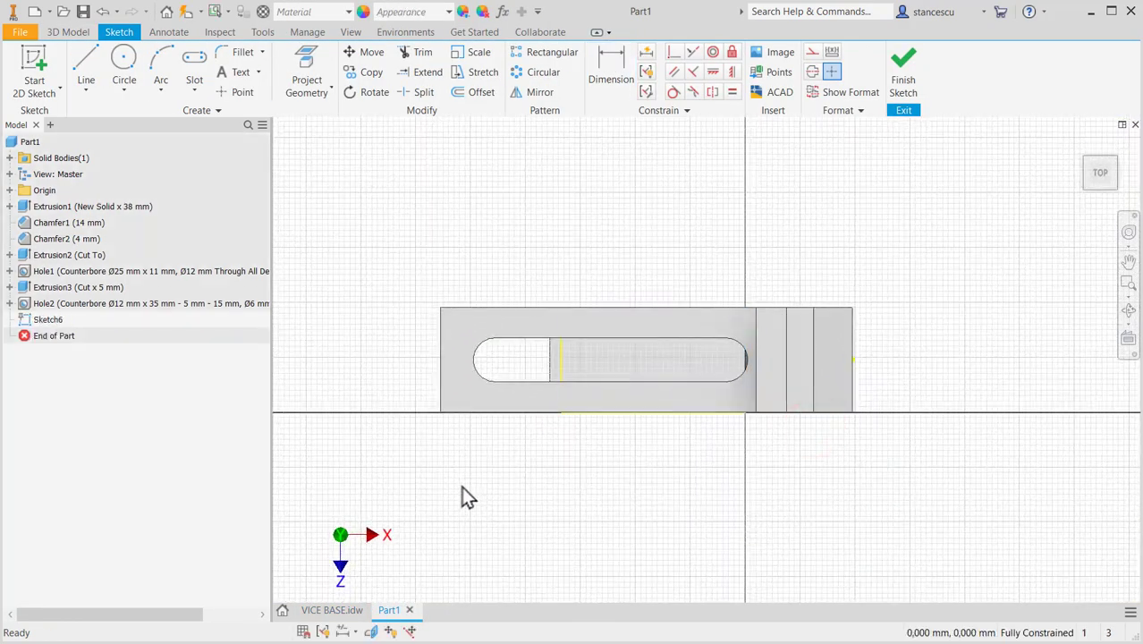
{"action": "key", "text": "F7"}
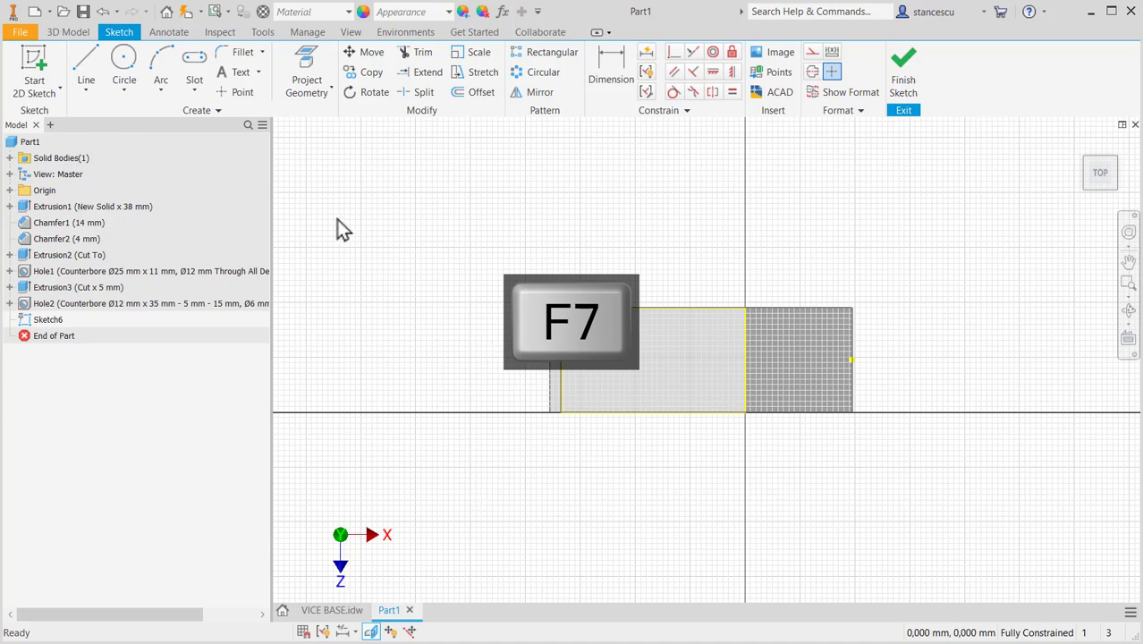
{"action": "left_click", "coordinate": [239, 93]}
{"action": "left_click", "coordinate": [613, 340]}
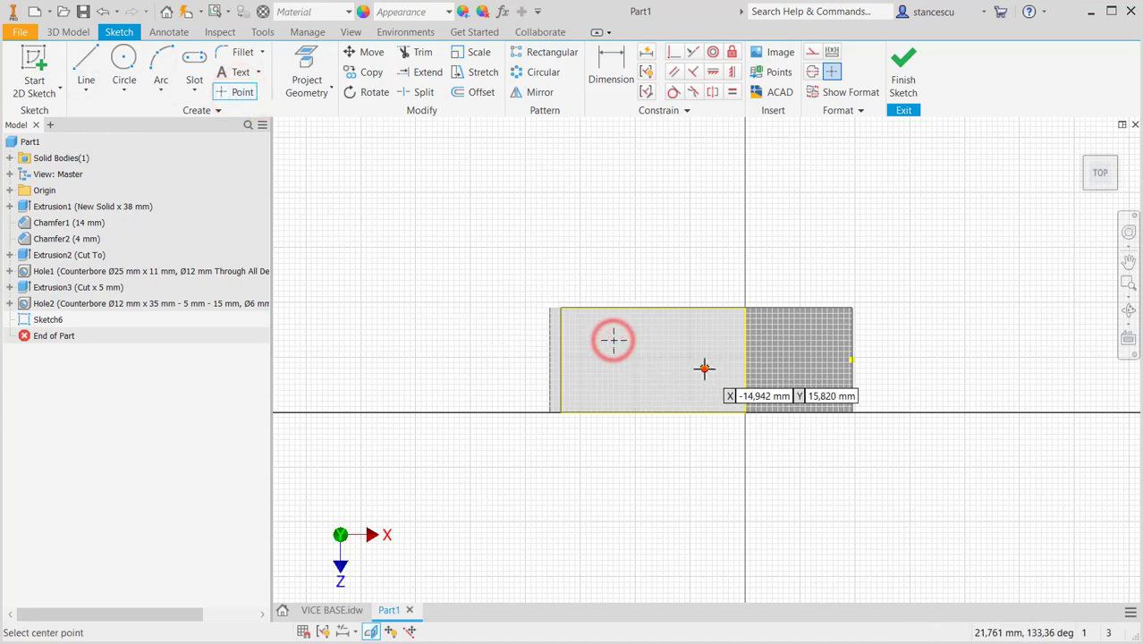
{"action": "left_click", "coordinate": [704, 368]}
- Constrain both points horizontal with each other and with the right edge midpoint
{"action": "left_click", "coordinate": [713, 71]}
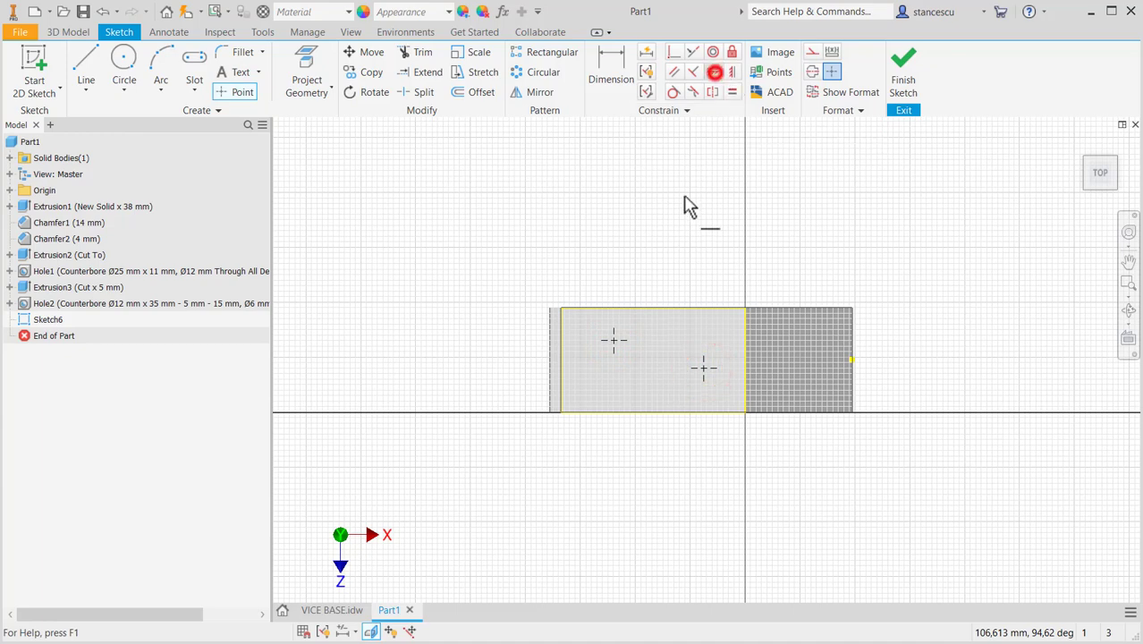
{"action": "left_click", "coordinate": [613, 340]}
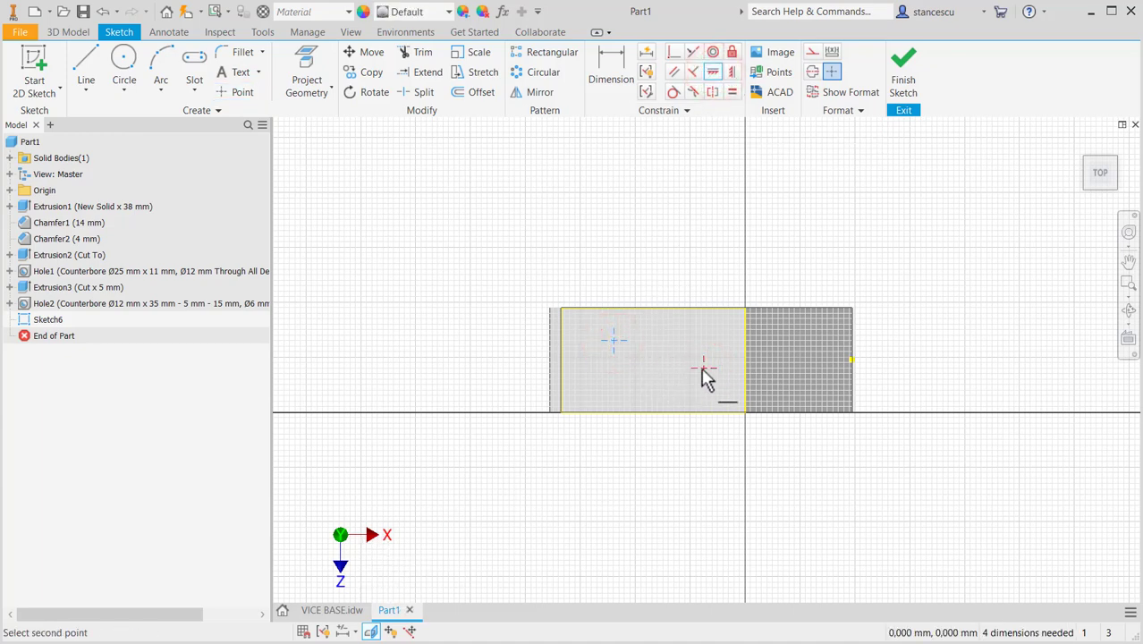
{"action": "left_click", "coordinate": [704, 368]}
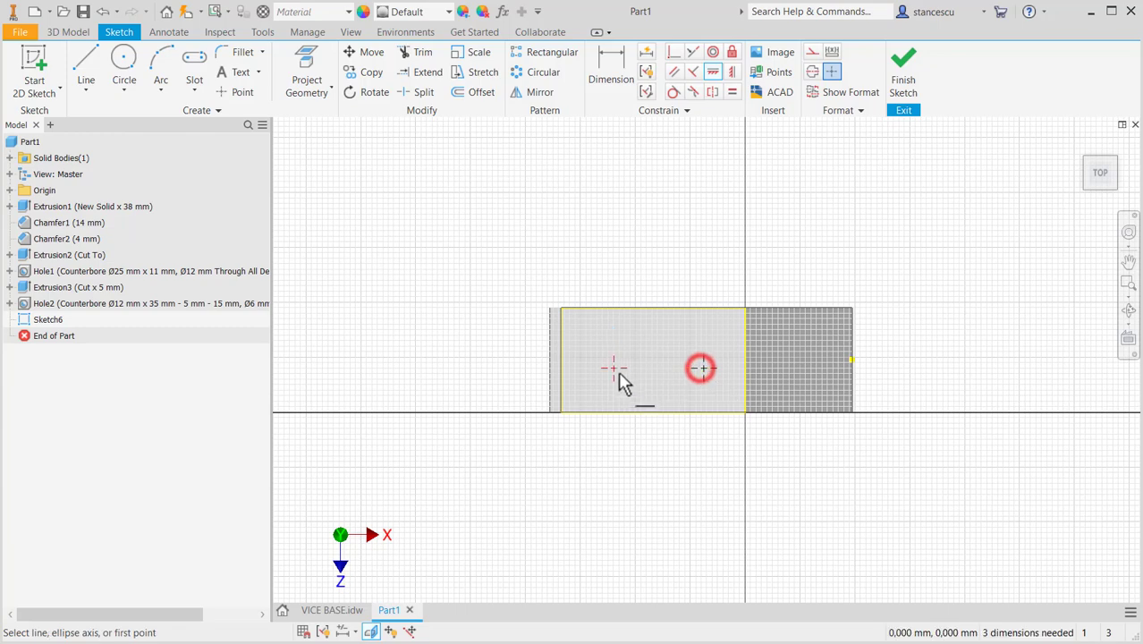
{"action": "left_click", "coordinate": [702, 360]}
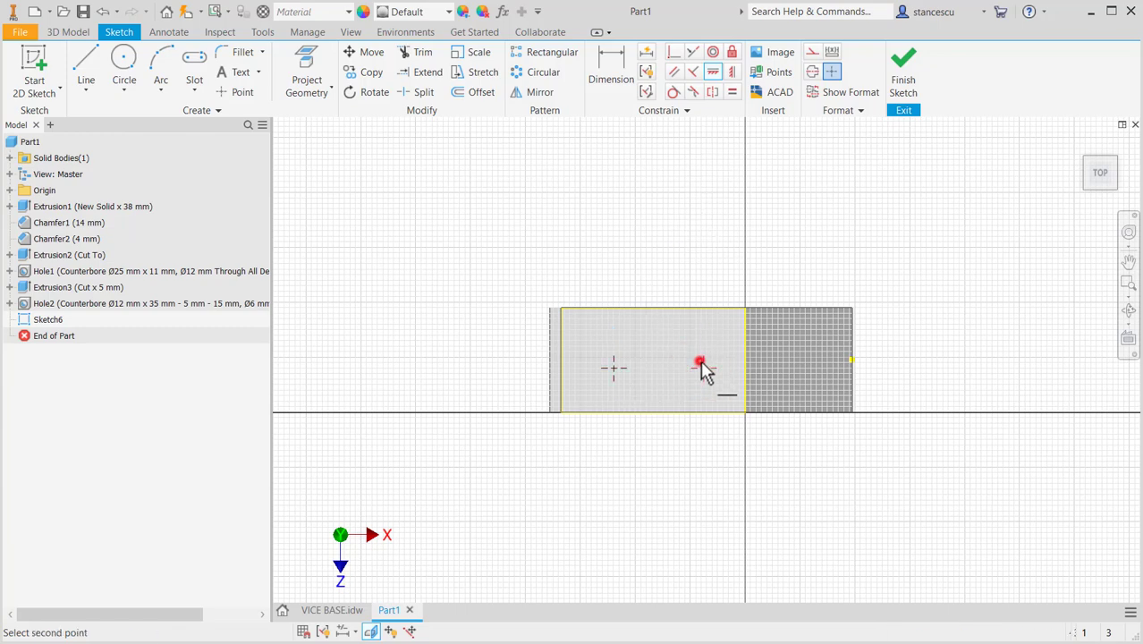
{"action": "left_click", "coordinate": [852, 361]}
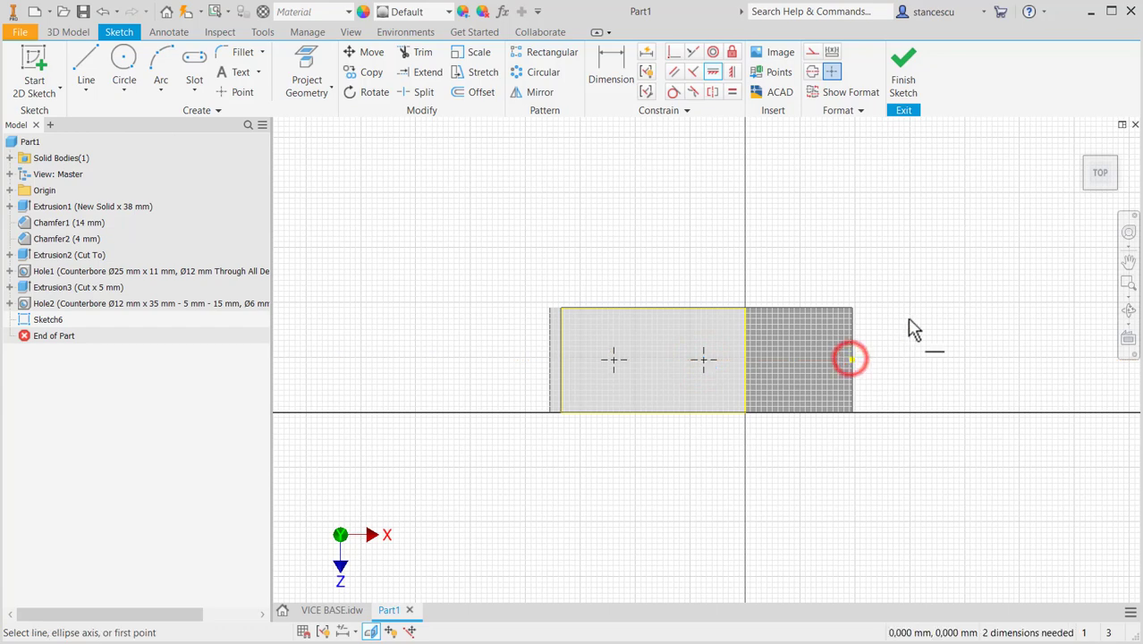
- Dimension the centres 36 mm apart and 58 mm from the right edge
{"action": "left_click", "coordinate": [608, 63]}
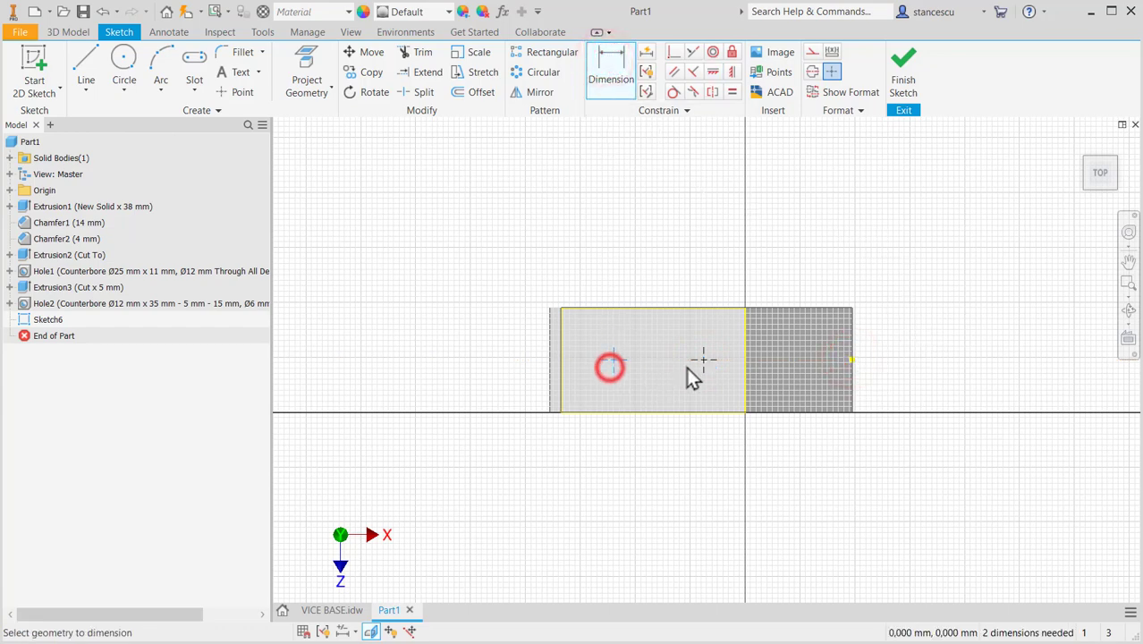
{"action": "left_click", "coordinate": [701, 360]}
{"action": "left_click", "coordinate": [666, 257]}
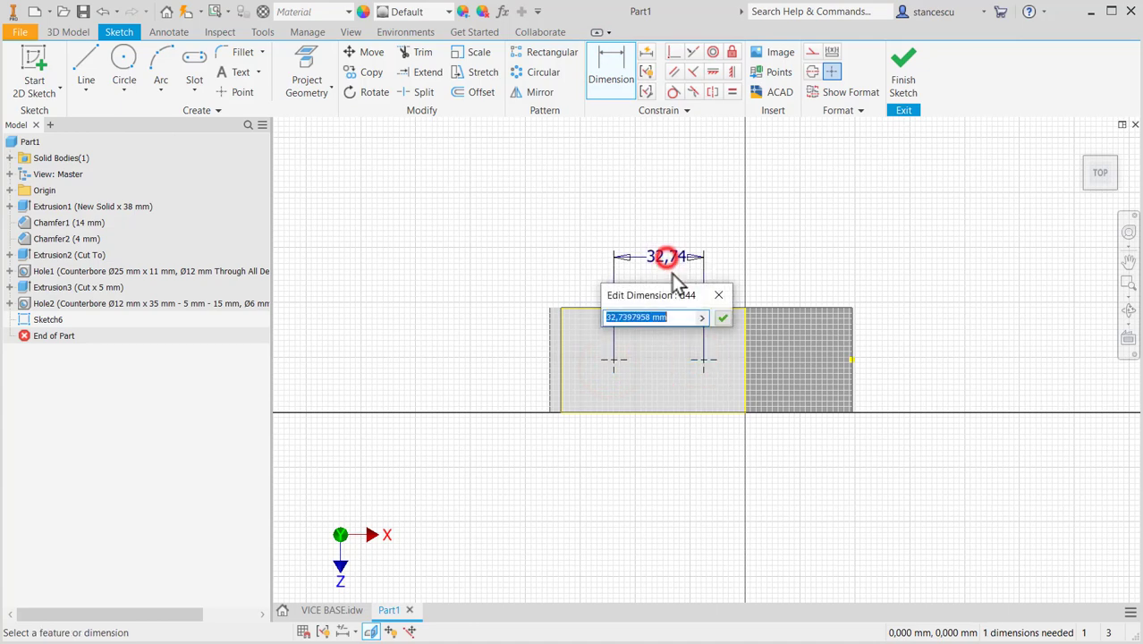
{"action": "type", "text": "36"}
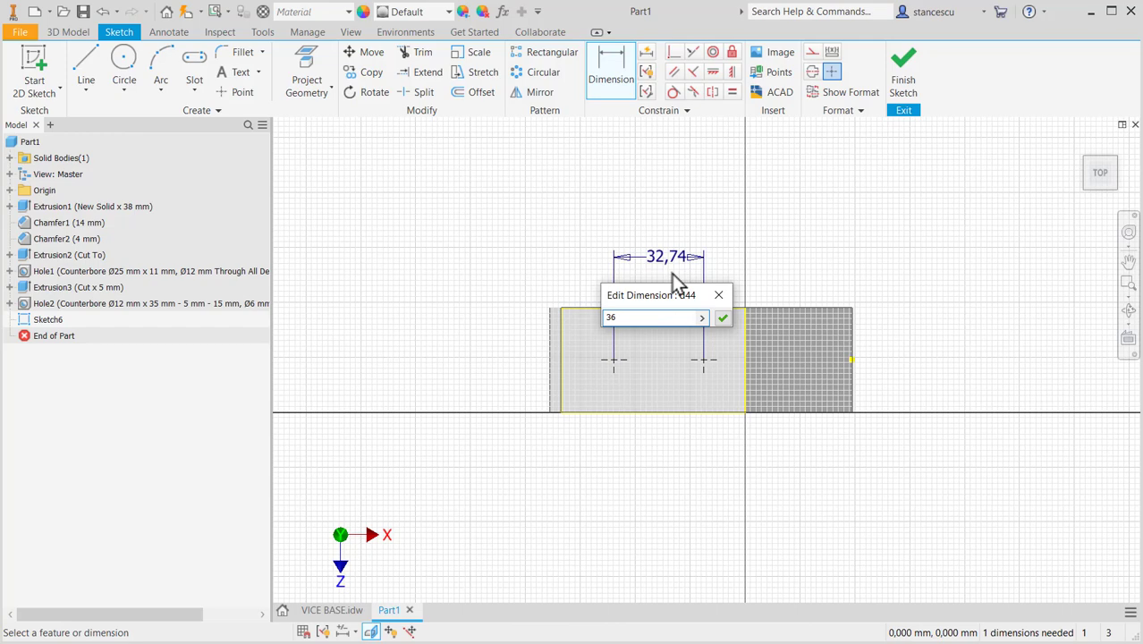
{"action": "key", "text": "Return"}
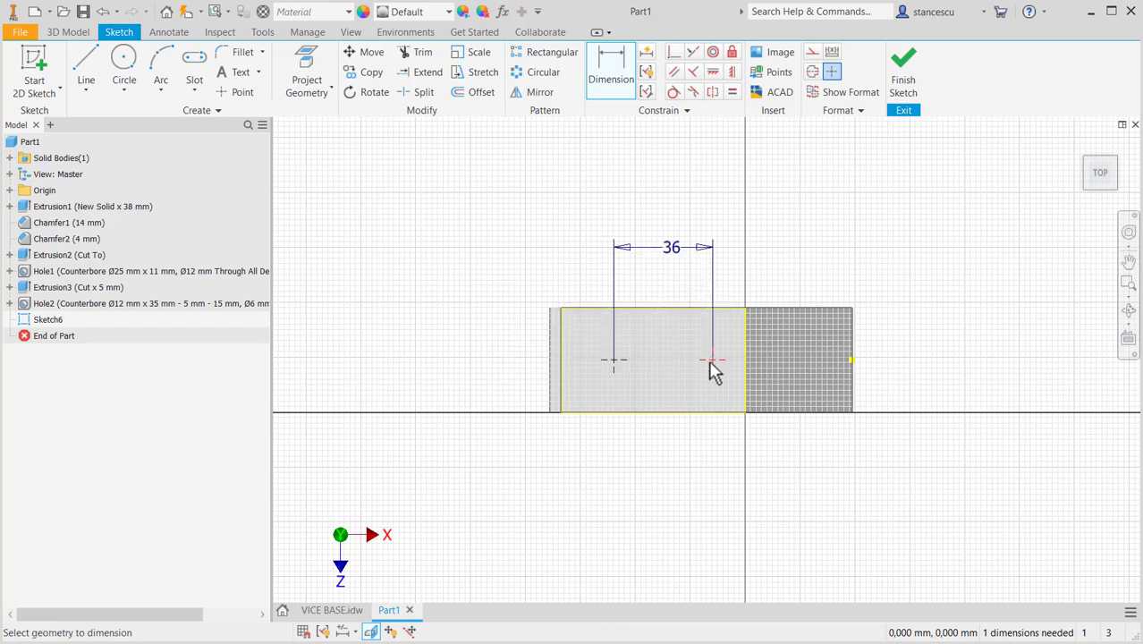
{"action": "left_click", "coordinate": [852, 333]}
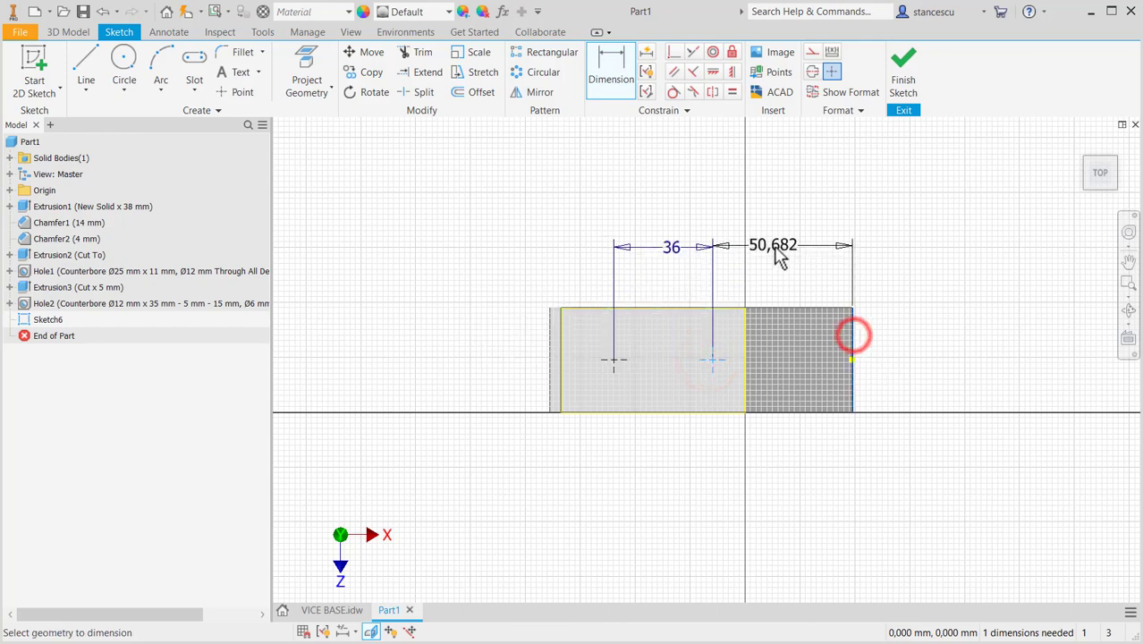
{"action": "left_click", "coordinate": [774, 247]}
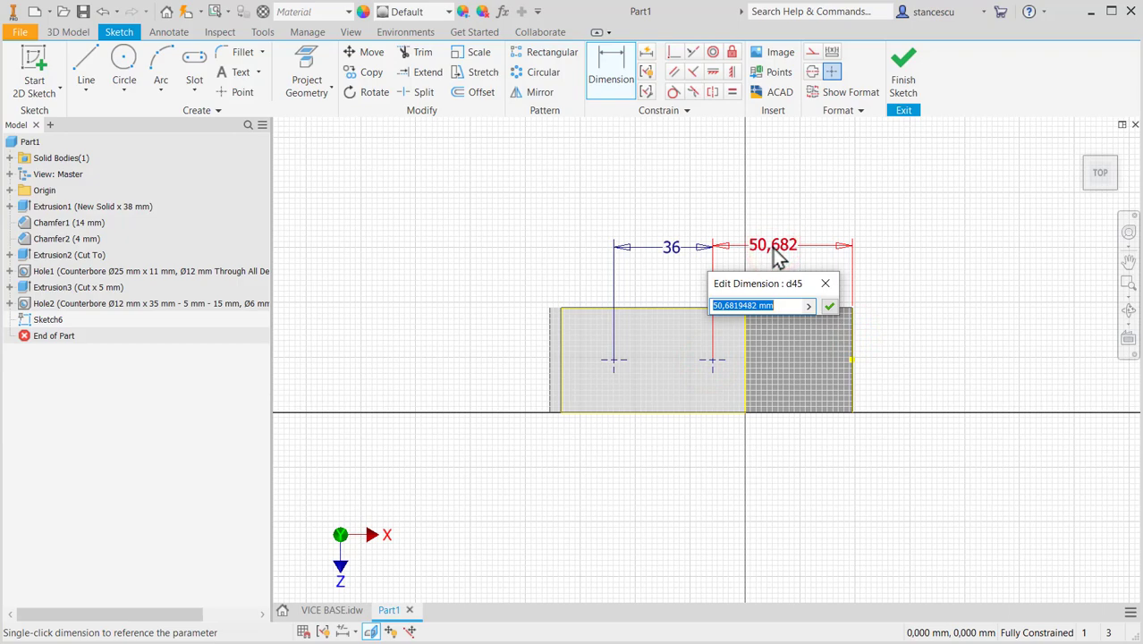
{"action": "key", "text": "Return"}
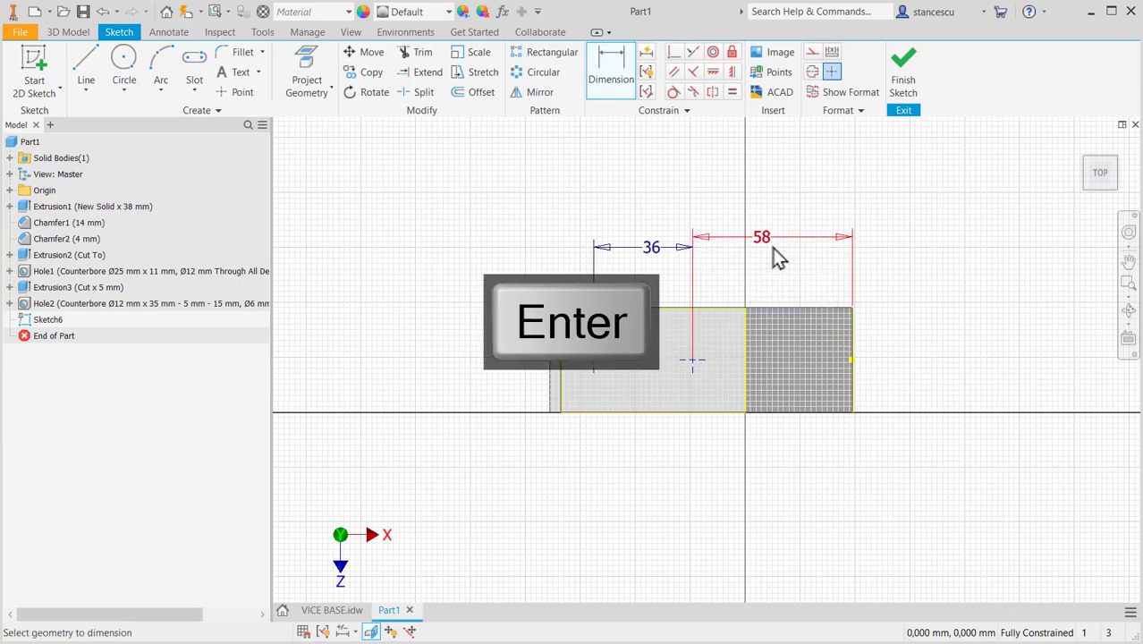
- Finish the sketch and cut two tapped ISO Metric M8x1.25 holes, no seat, full depth
{"action": "left_click", "coordinate": [908, 75]}
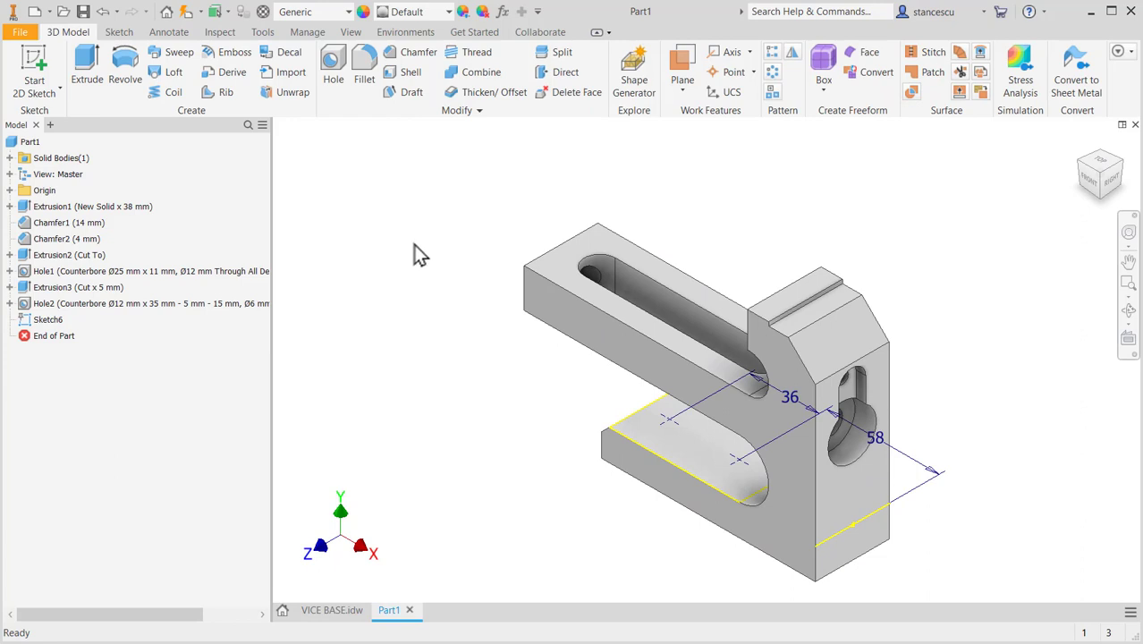
{"action": "left_click", "coordinate": [333, 70]}
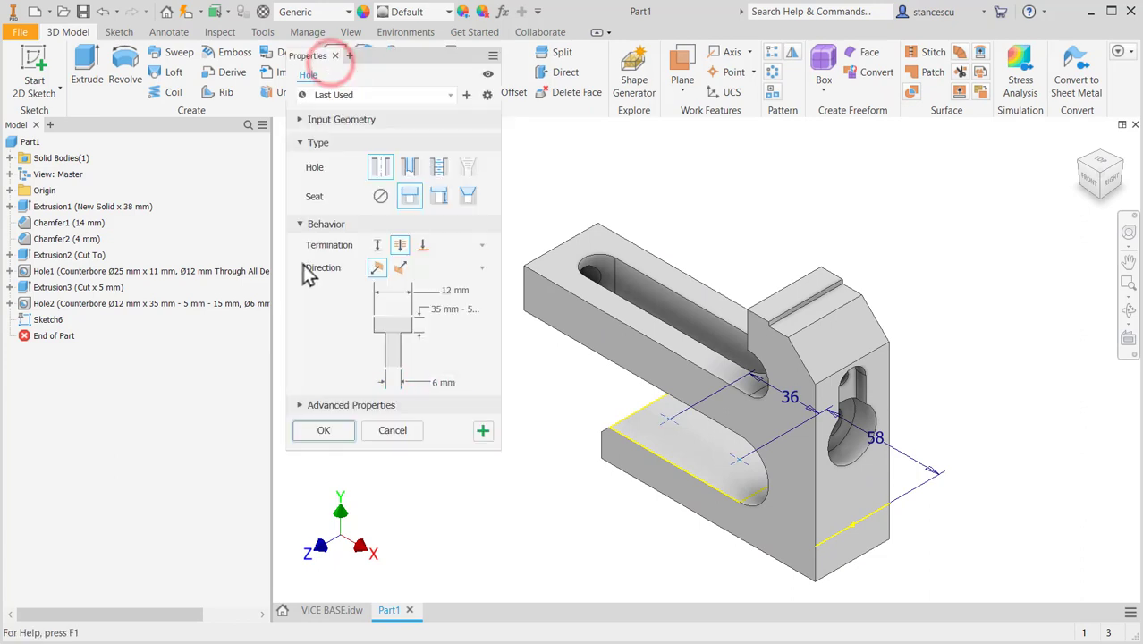
{"action": "left_click", "coordinate": [438, 167]}
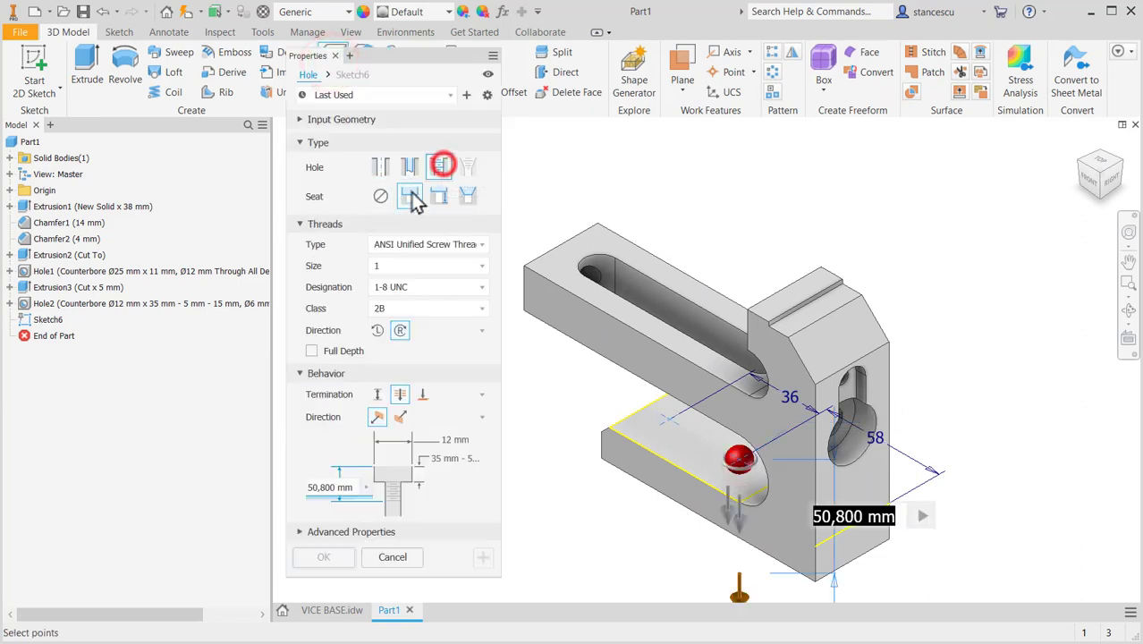
{"action": "left_click", "coordinate": [381, 197]}
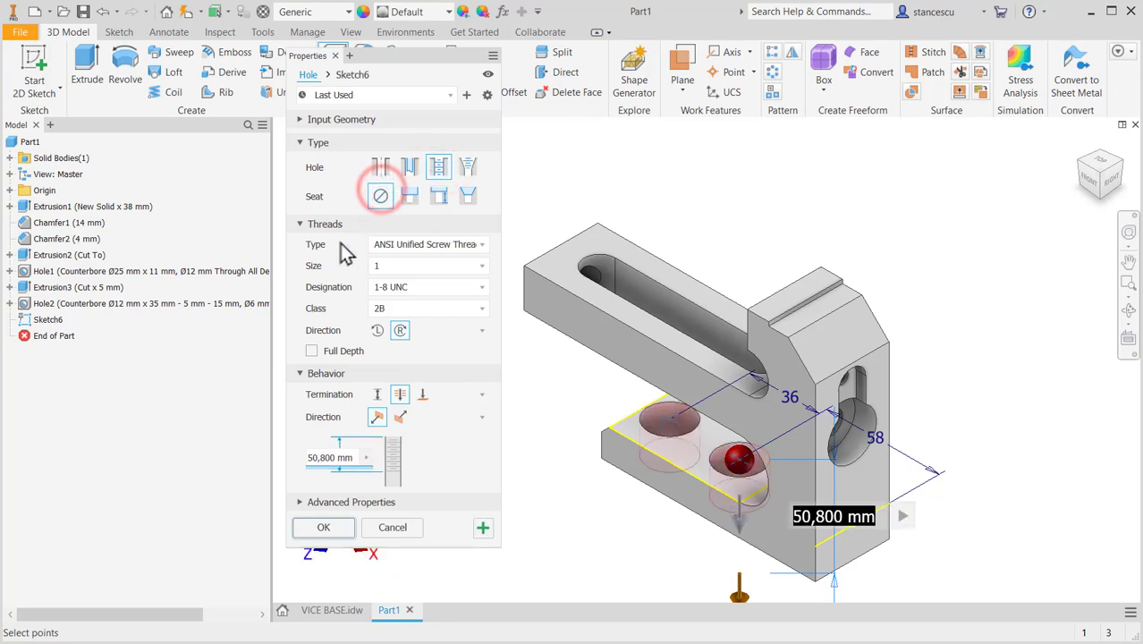
{"action": "left_click", "coordinate": [441, 249]}
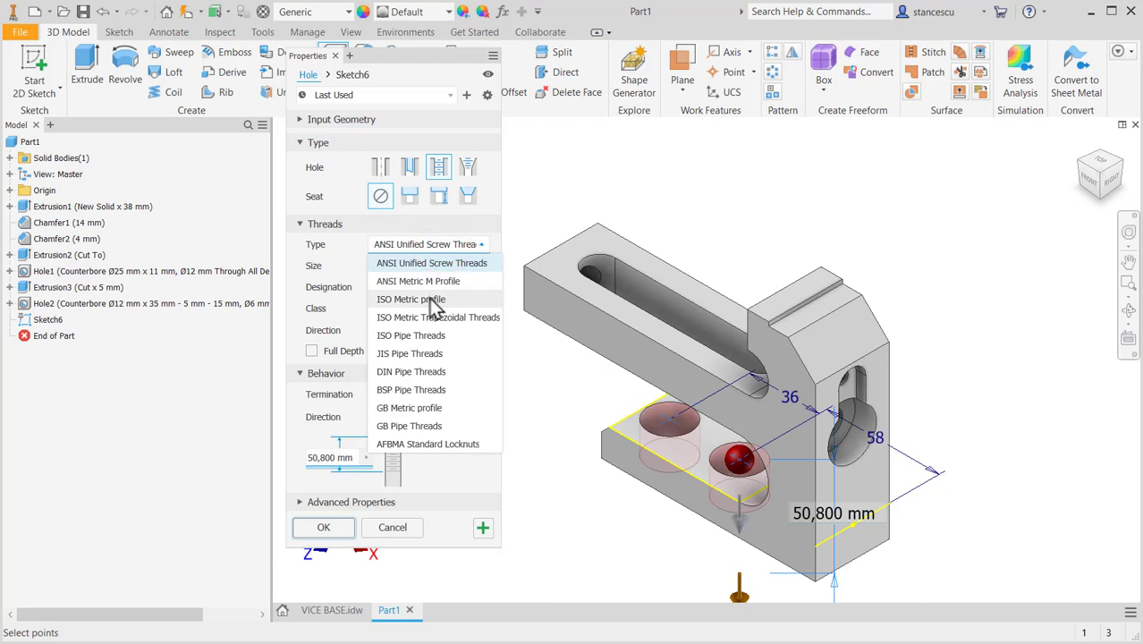
{"action": "left_click", "coordinate": [432, 297]}
{"action": "left_click", "coordinate": [443, 269]}
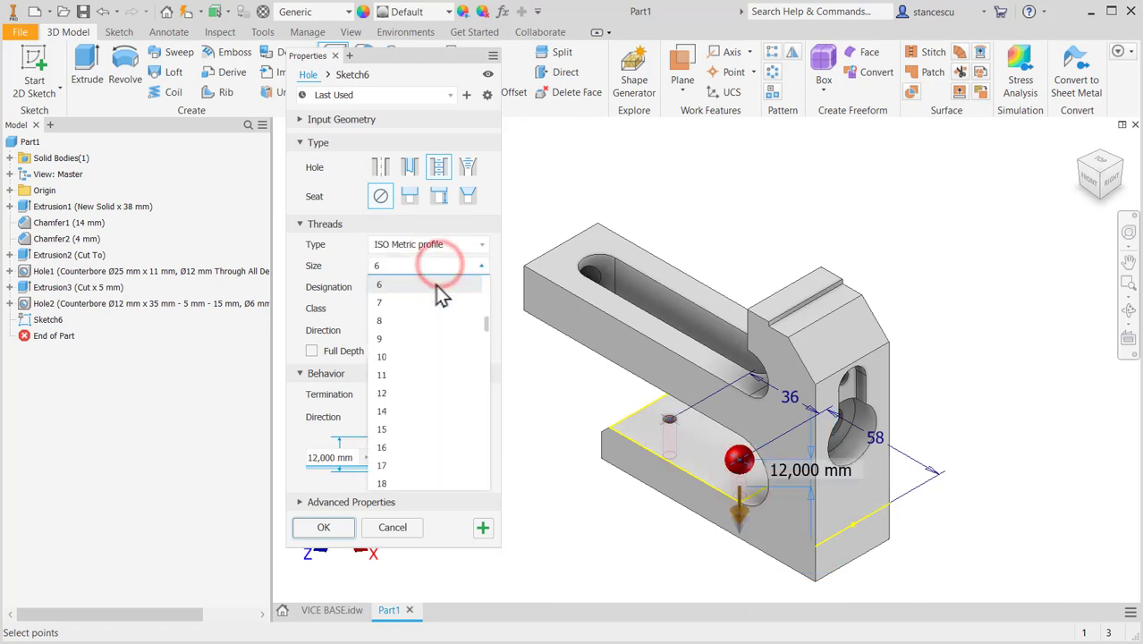
{"action": "left_click", "coordinate": [427, 321]}
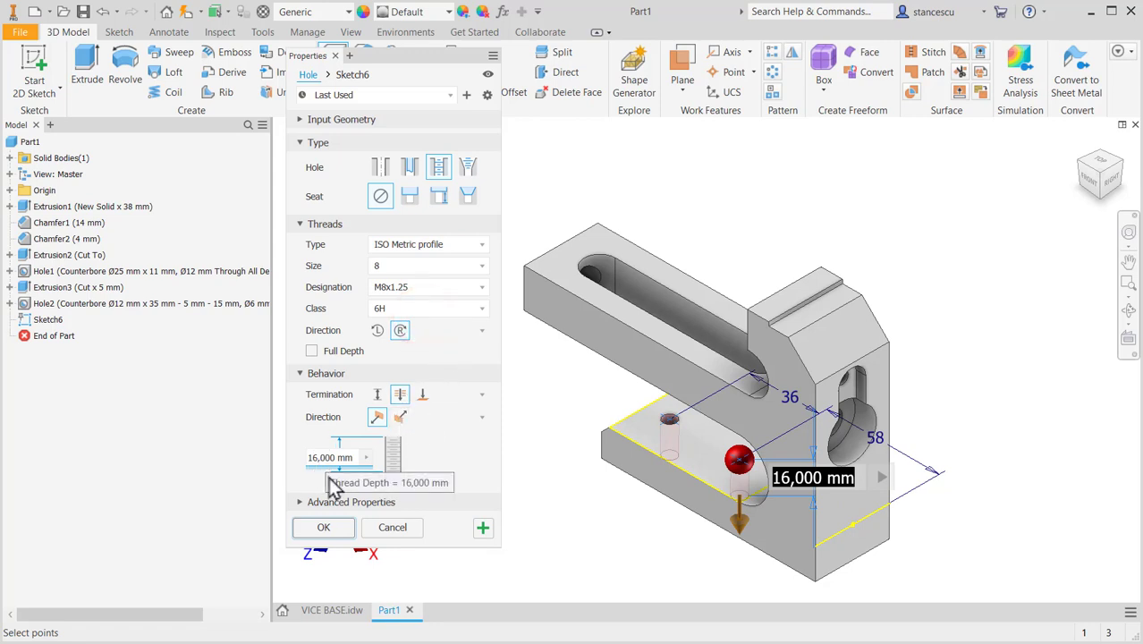
{"action": "left_click", "coordinate": [311, 351]}
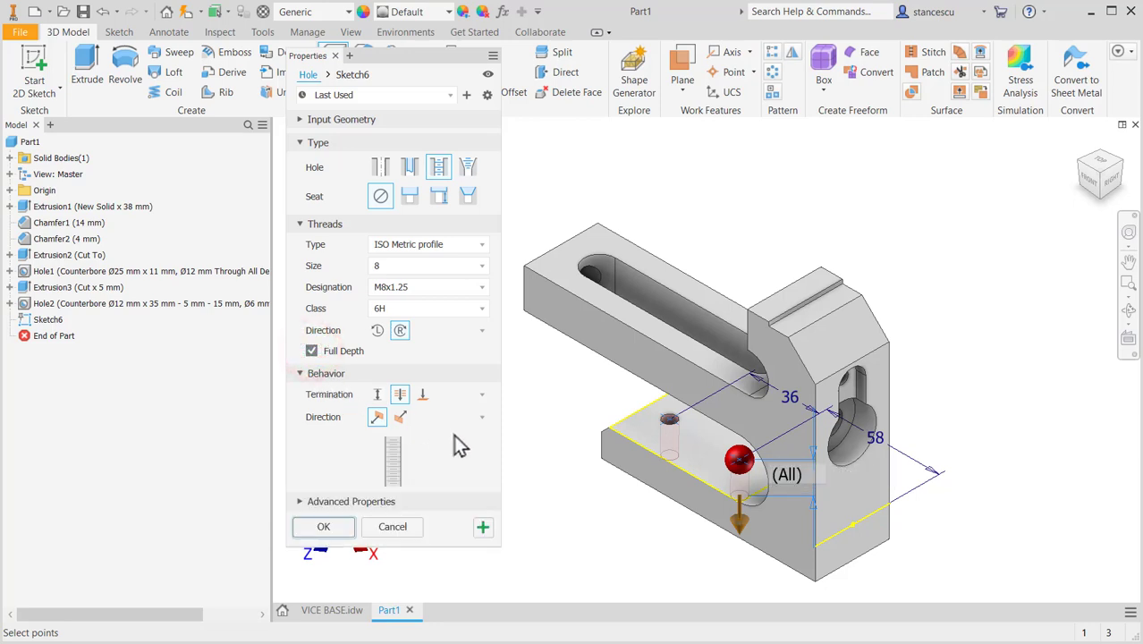
{"action": "left_click", "coordinate": [324, 527]}
{"action": "mouse_move", "coordinate": [509, 458]}
{"action": "middle_mouse_down", "text": "shift"}
{"action": "mouse_move", "coordinate": [549, 380]}
{"action": "mouse_move", "coordinate": [528, 456]}
{"action": "middle_mouse_up", "text": "shift"}
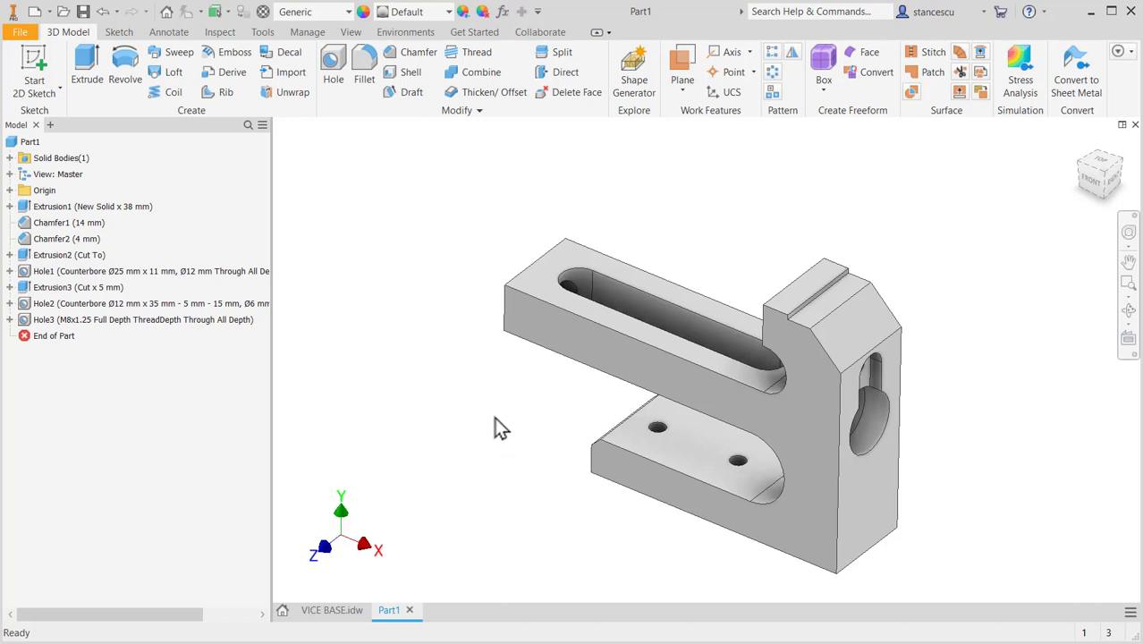
{"action": "key", "text": "F6"}
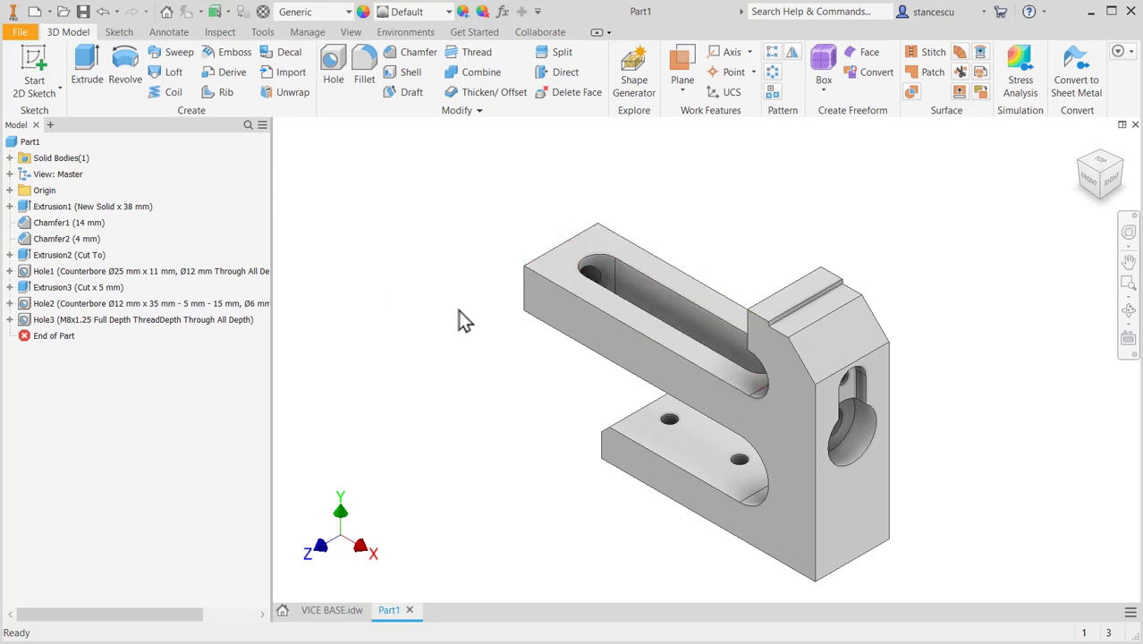
{"action": "left_click", "coordinate": [331, 610]}
{"action": "key", "text": "F2"}
{"action": "mouse_move", "coordinate": [609, 369]}
{"action": "left_mouse_down"}
{"action": "mouse_move", "coordinate": [660, 492]}
{"action": "mouse_move", "coordinate": [667, 342]}
{"action": "left_mouse_up"}
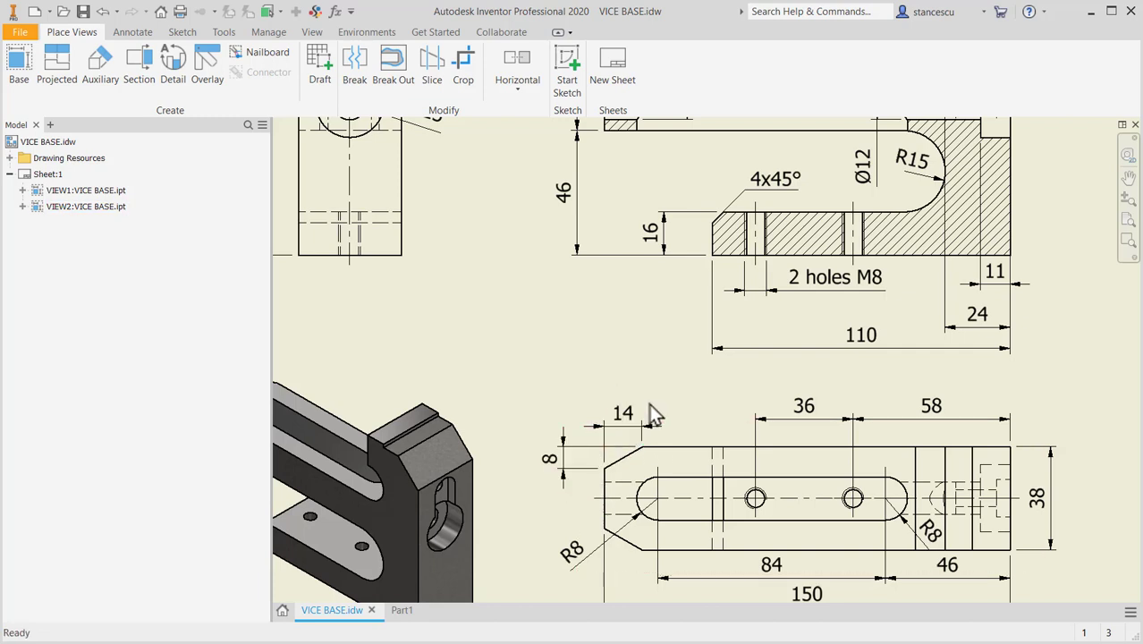
{"action": "left_click", "coordinate": [402, 612]}
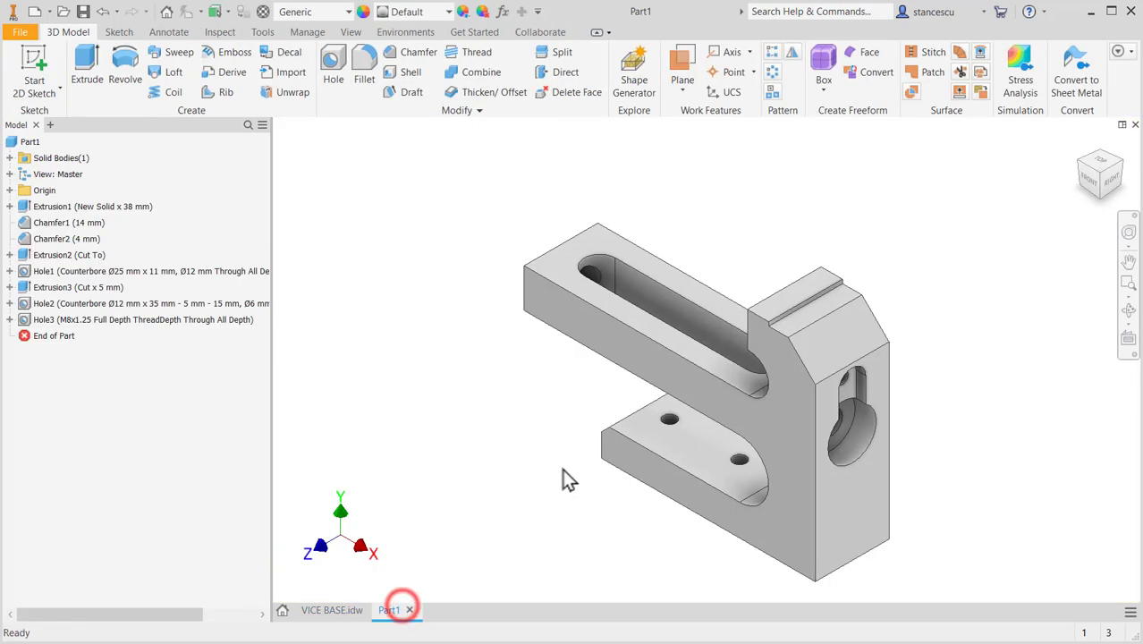
- Chamfer the front and back arm-end edges with two-distance 14 mm × 8 mm chamfers
{"action": "left_click", "coordinate": [524, 291]}
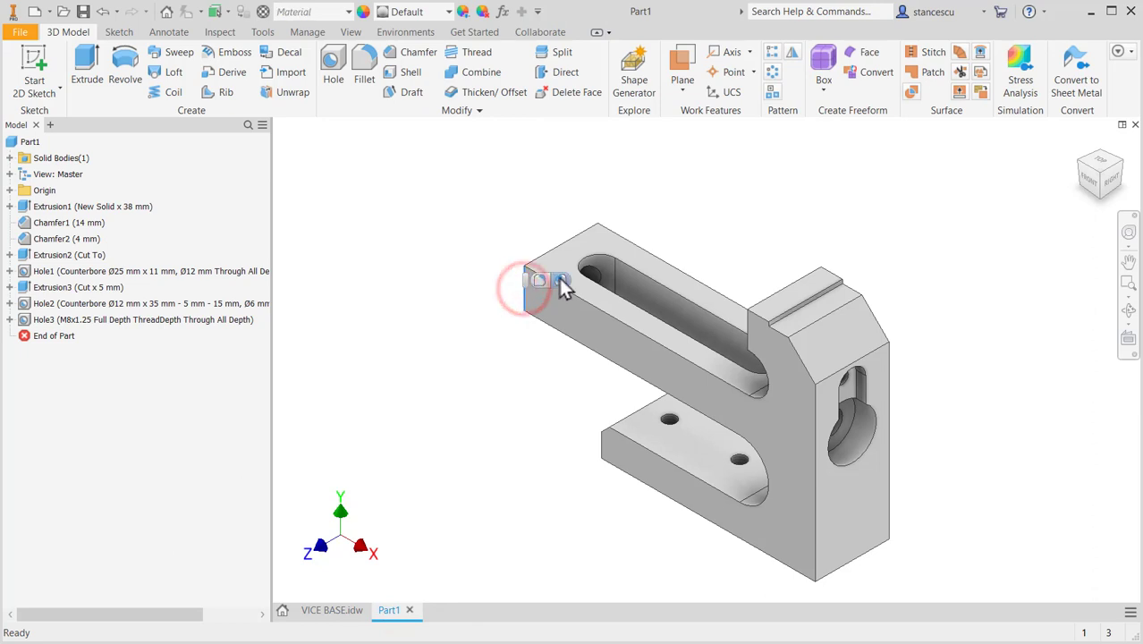
{"action": "left_click", "coordinate": [561, 280]}
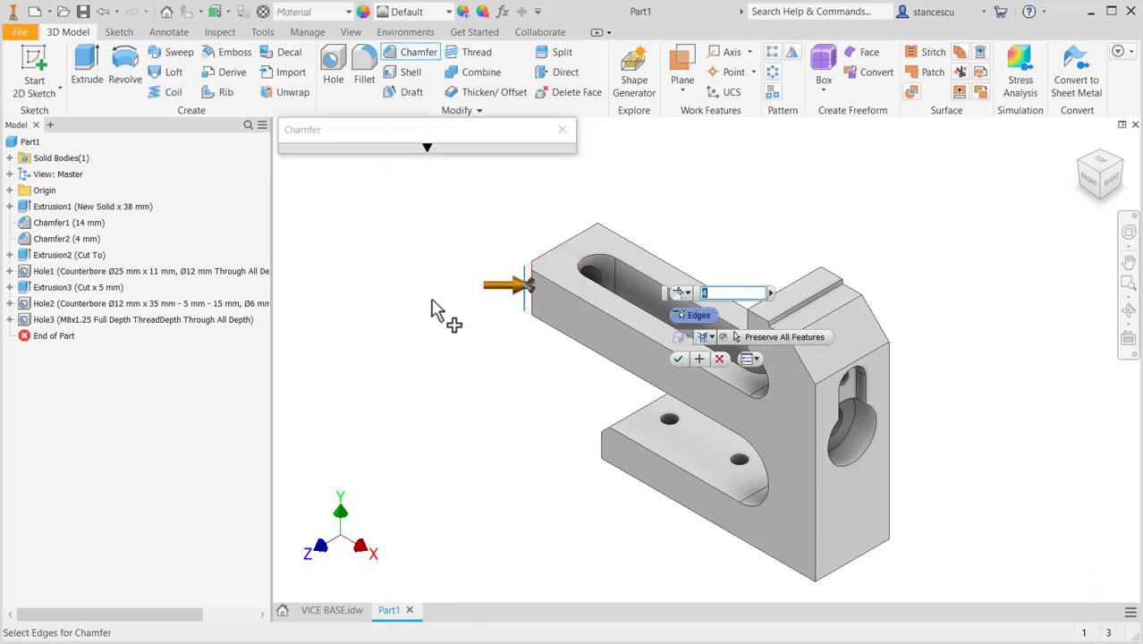
{"action": "left_click", "coordinate": [682, 293]}
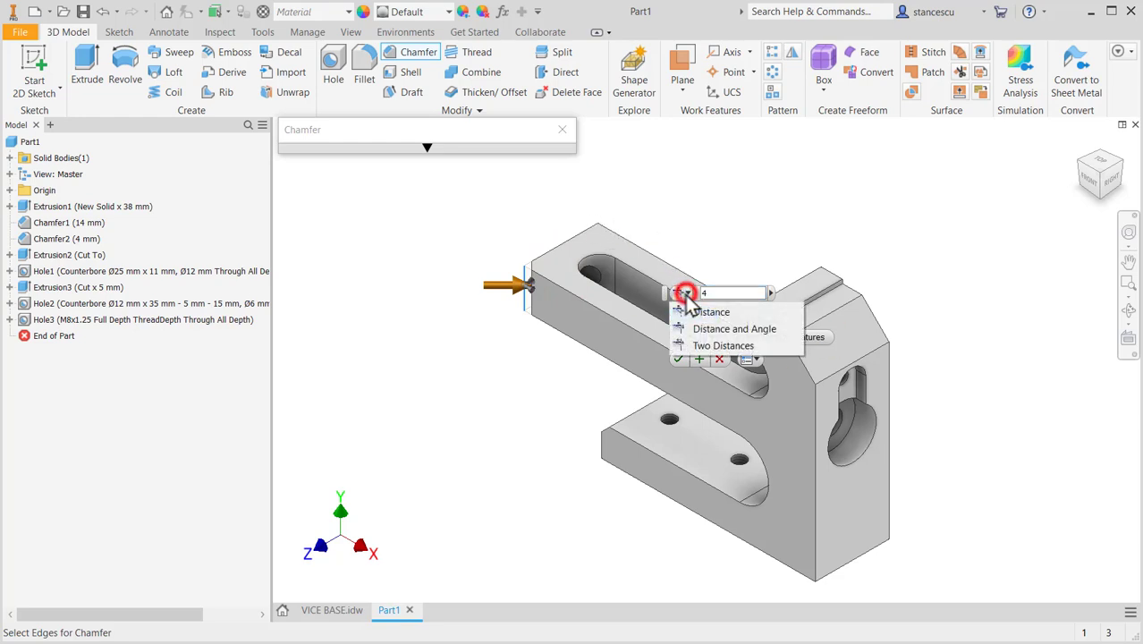
{"action": "left_click", "coordinate": [706, 349]}
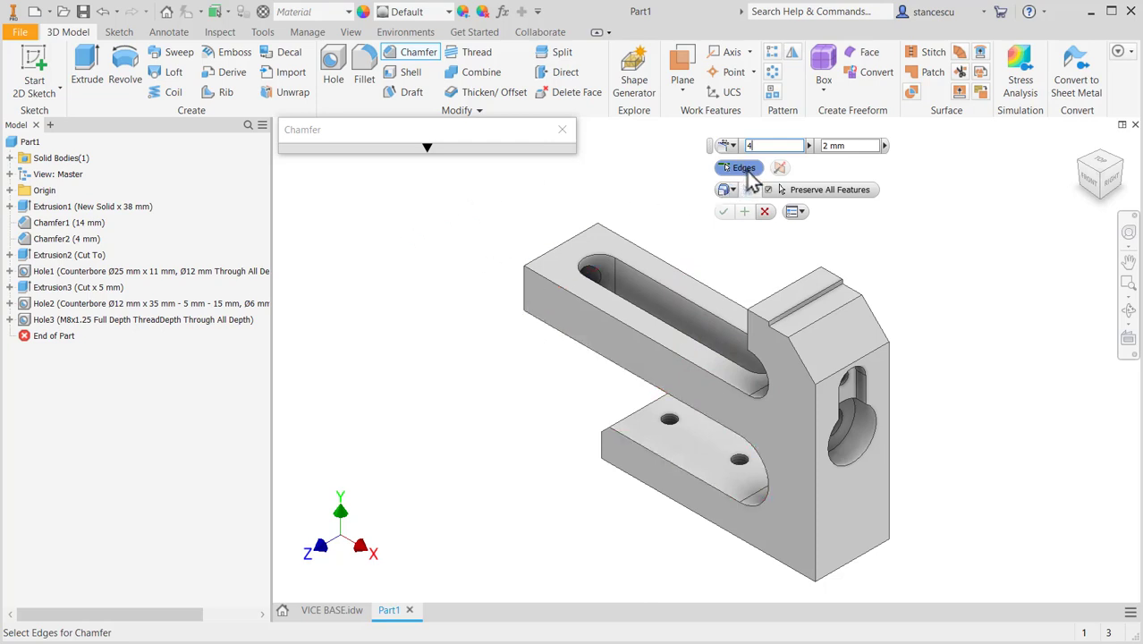
{"action": "left_click", "coordinate": [523, 293]}
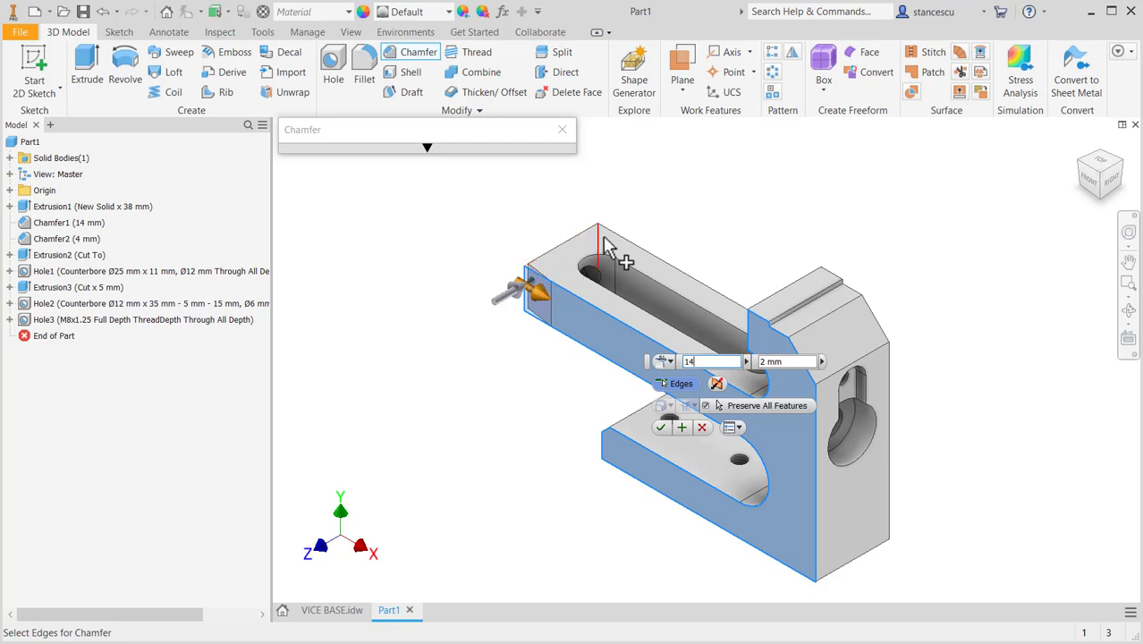
{"action": "key", "text": "Tab"}
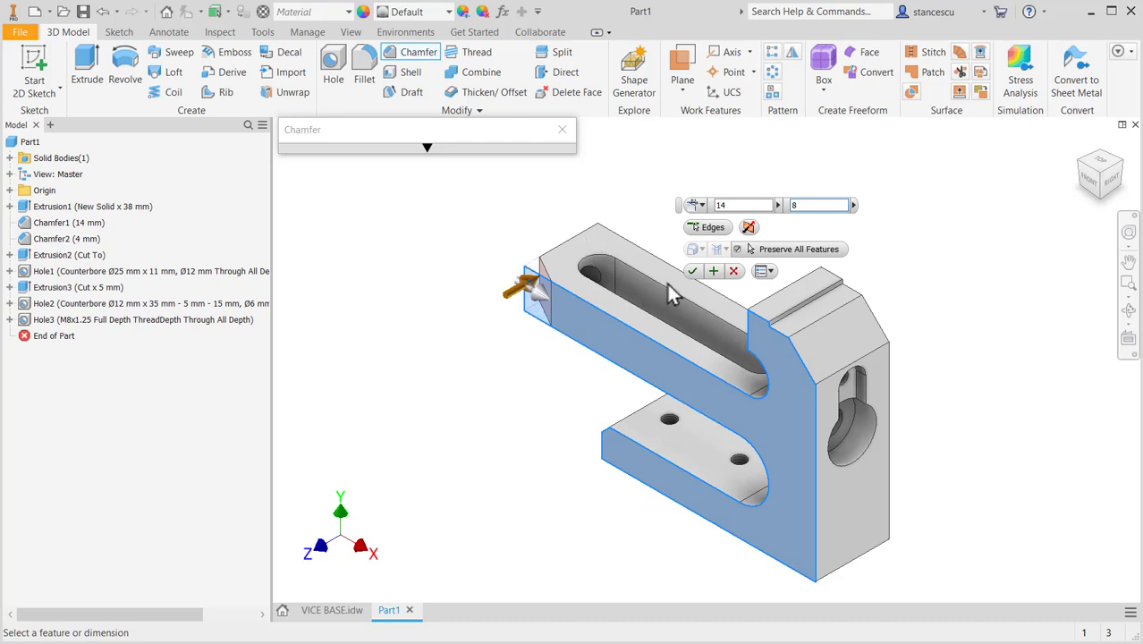
{"action": "left_click", "coordinate": [715, 271]}
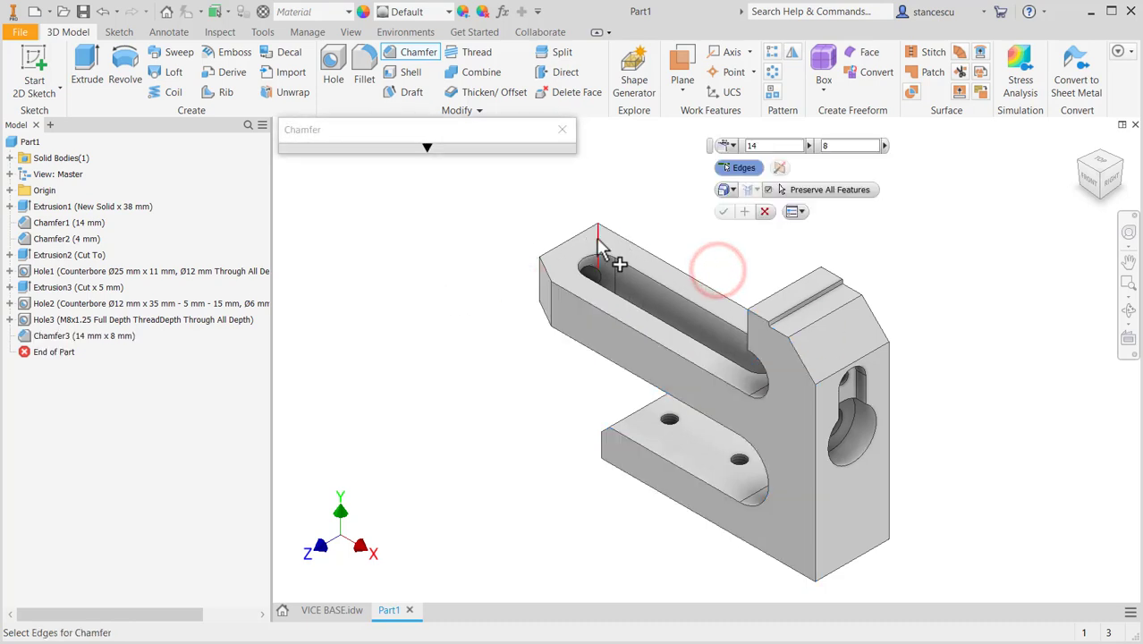
{"action": "left_click", "coordinate": [597, 235]}
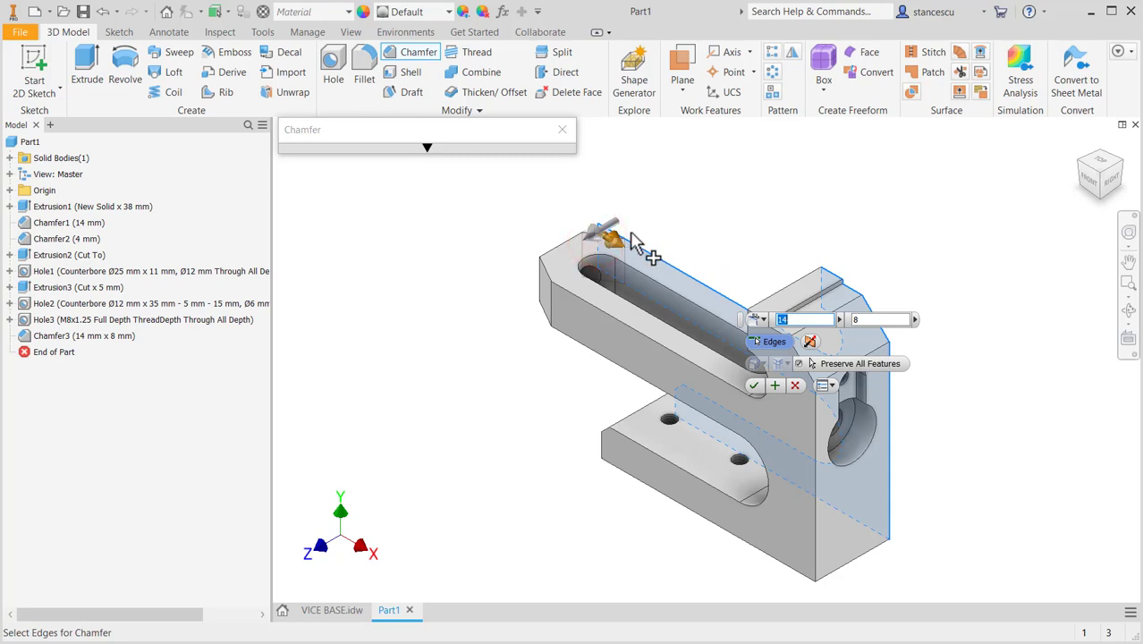
{"action": "left_click", "coordinate": [754, 386]}
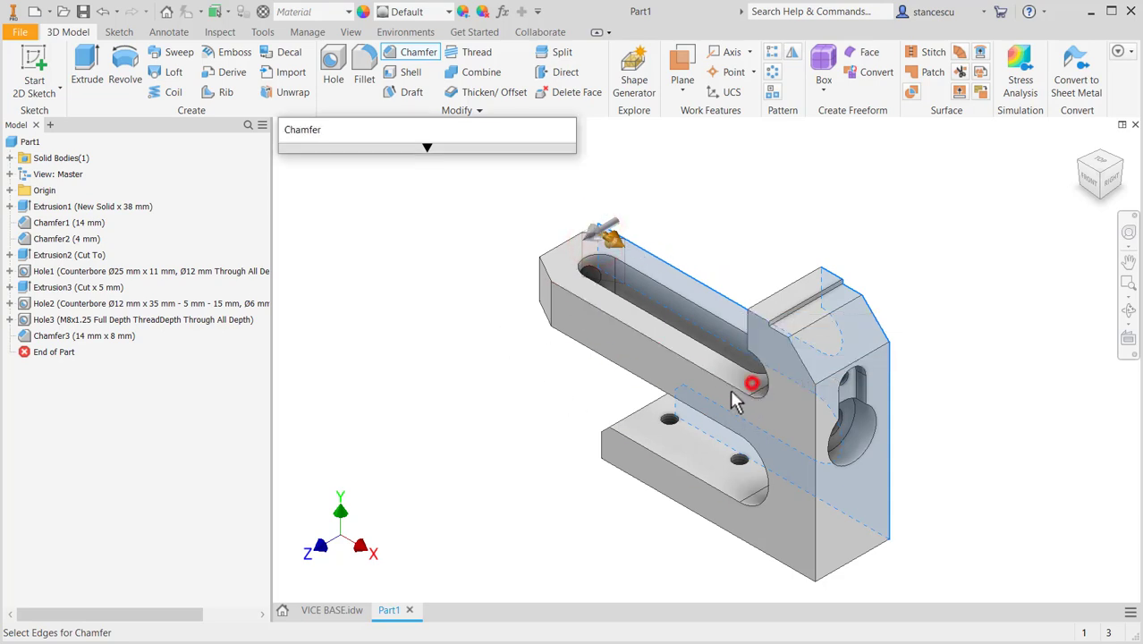
{"action": "middle_click_drag", "start_coordinate": [532, 321], "coordinate": [506, 343], "text": "shift"}
{"action": "key", "text": "F6"}
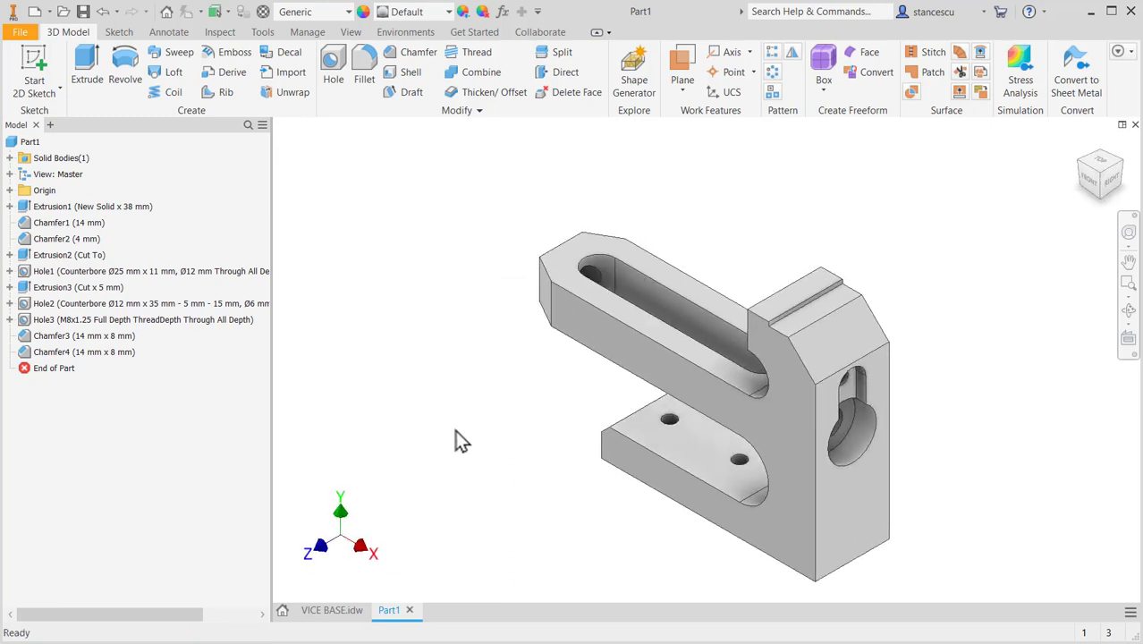
- Set the part material to Steel, Carbon
{"action": "left_click", "coordinate": [310, 13]}
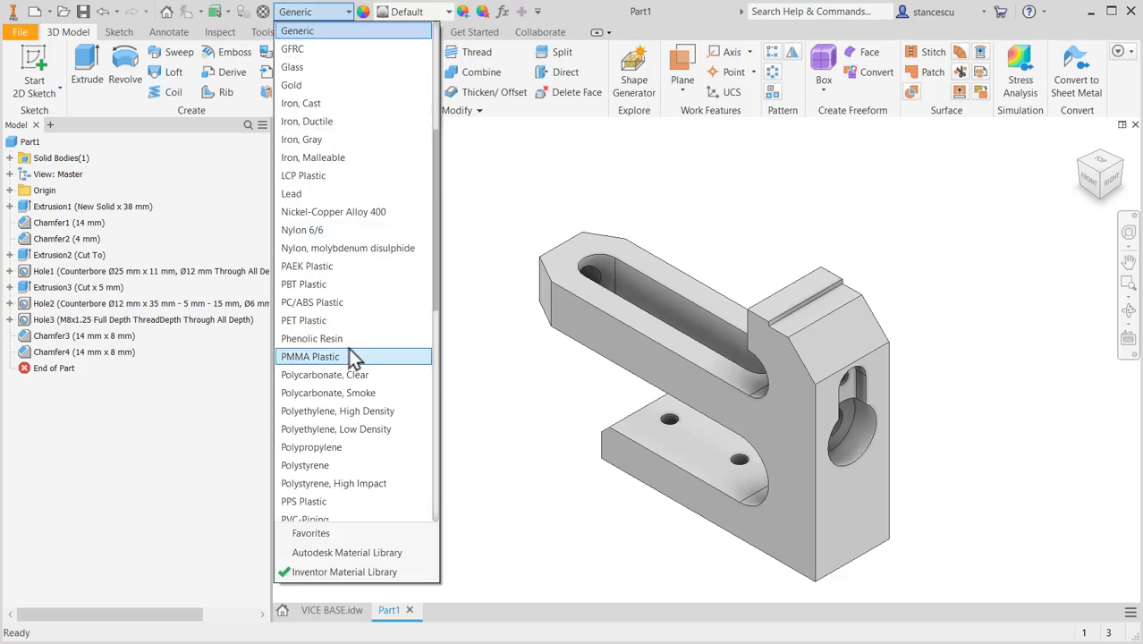
{"action": "scroll", "coordinate": [353, 356], "scroll_direction": "down", "scroll_amount": 7}
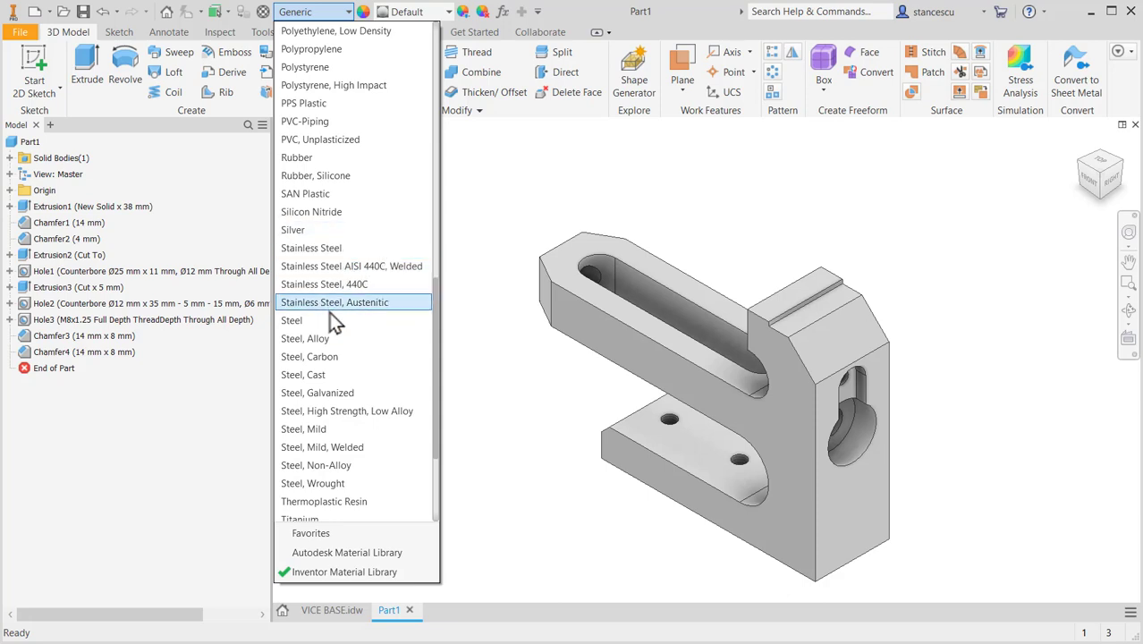
{"action": "left_click", "coordinate": [323, 358]}
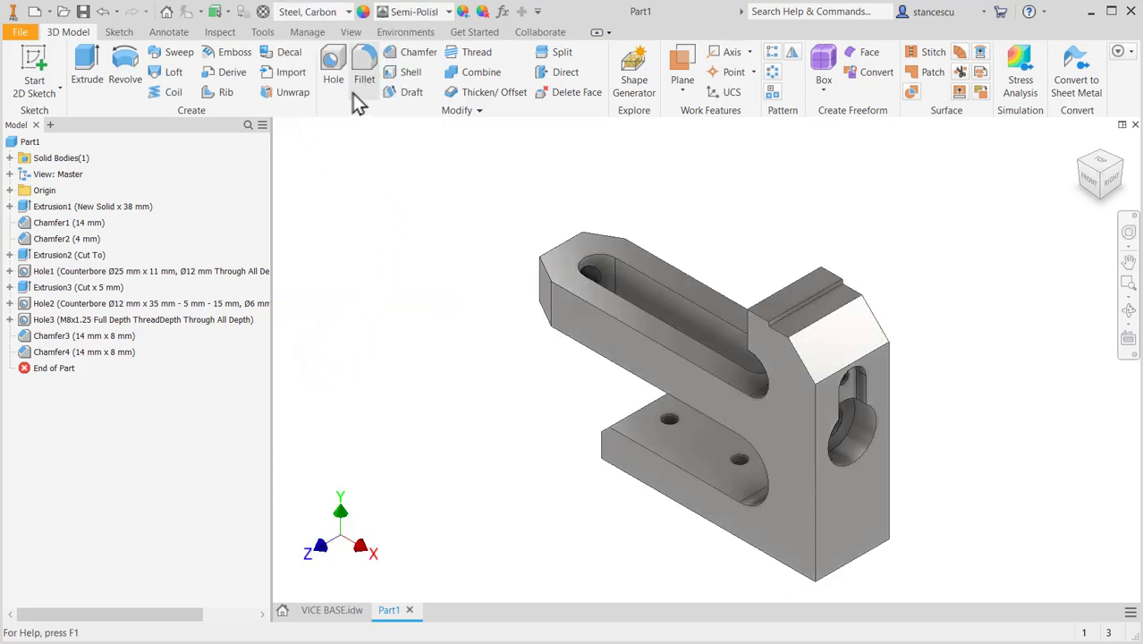
- Give the part the Steel - Cast appearance
{"action": "left_click", "coordinate": [425, 13]}
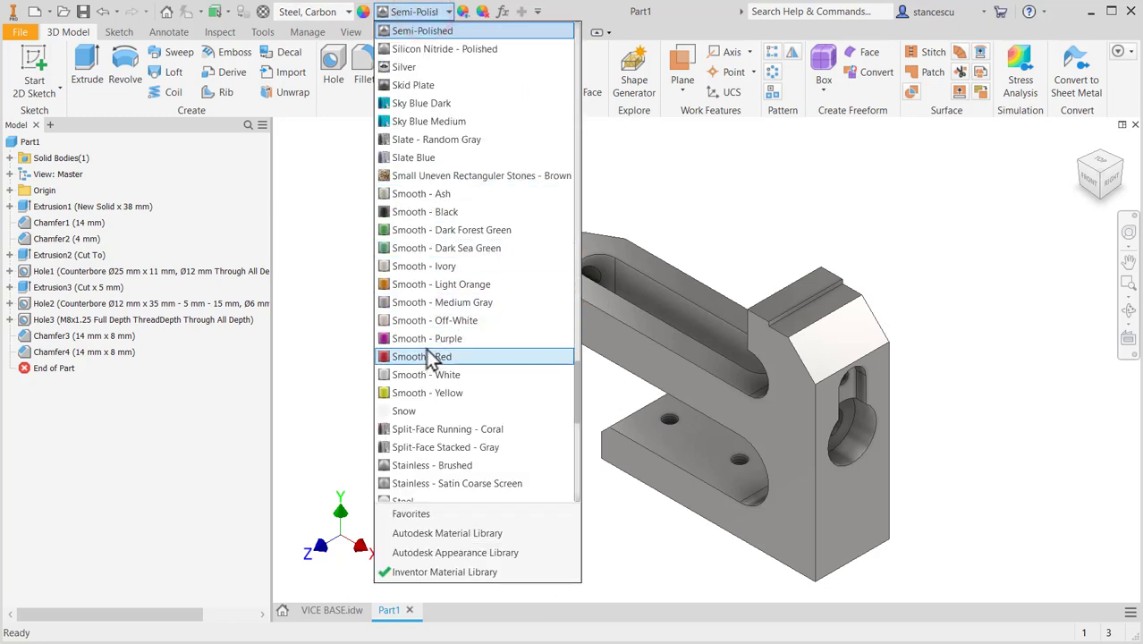
{"action": "scroll", "coordinate": [429, 367], "scroll_direction": "down", "scroll_amount": 3}
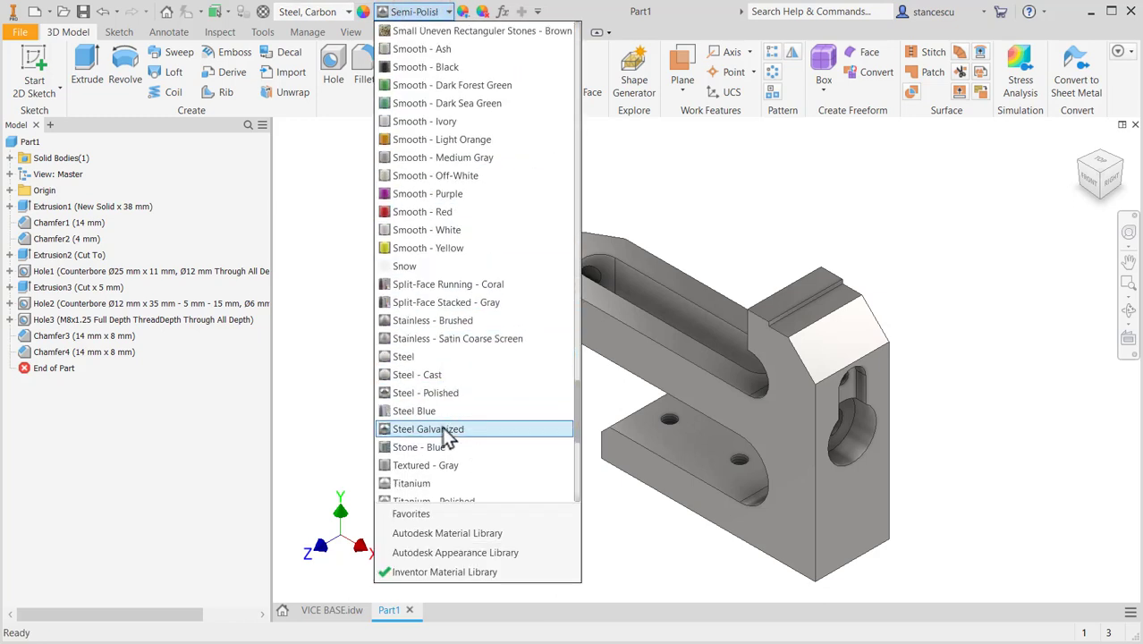
{"action": "left_click", "coordinate": [429, 374]}
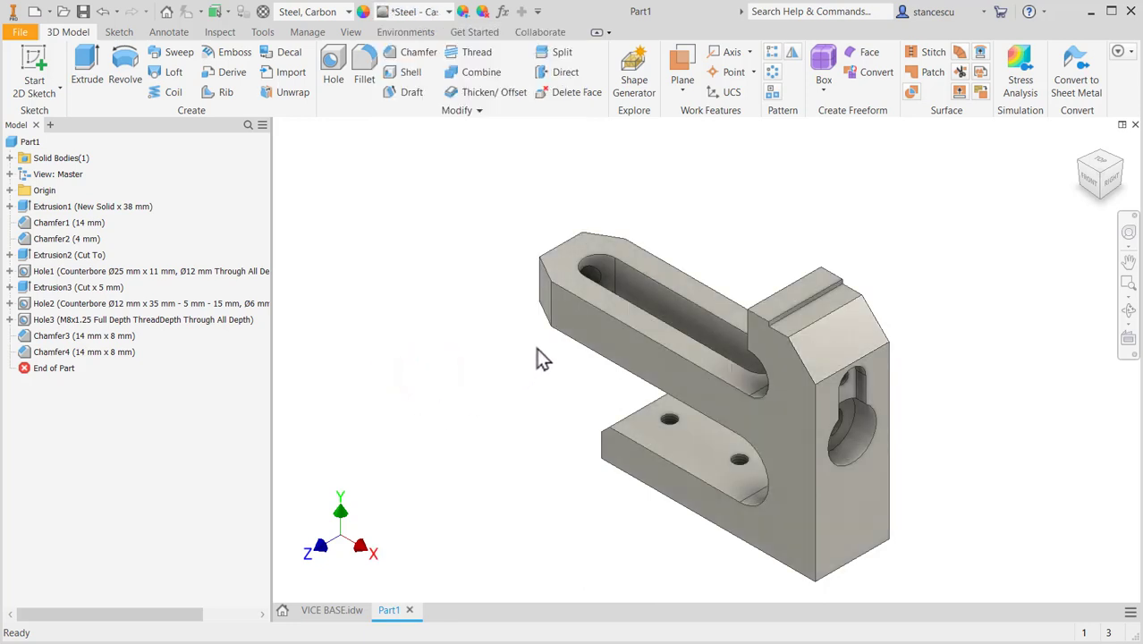
- Select several side and end faces of the part and apply an appearance to them
{"action": "left_click", "coordinate": [615, 309]}
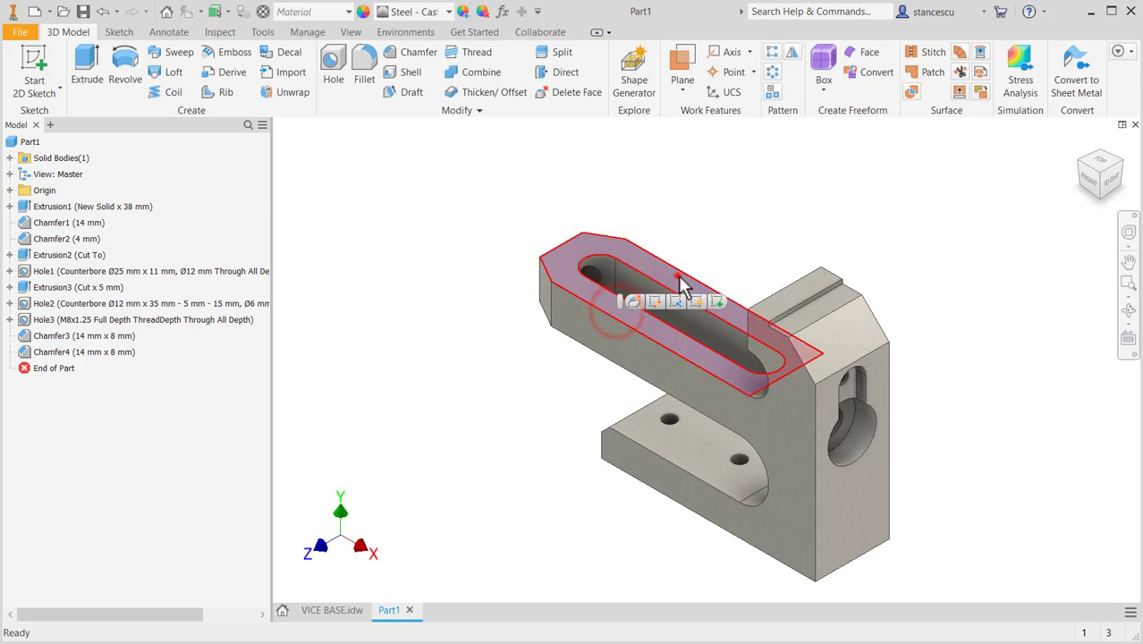
{"action": "left_click", "coordinate": [679, 279]}
{"action": "left_click", "coordinate": [620, 350]}
{"action": "key", "text": "F4"}
{"action": "left_click_drag", "start_coordinate": [548, 417], "coordinate": [783, 388]}
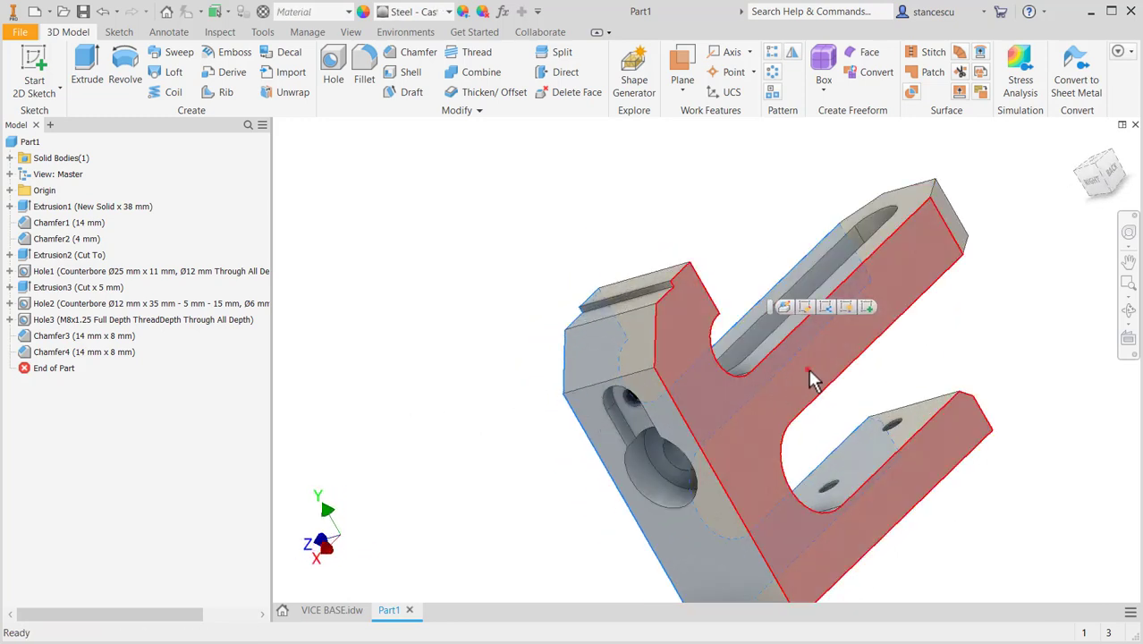
{"action": "left_click", "coordinate": [808, 367]}
{"action": "key", "text": "F4"}
{"action": "mouse_move", "coordinate": [539, 421]}
{"action": "left_mouse_down"}
{"action": "mouse_move", "coordinate": [970, 434]}
{"action": "mouse_move", "coordinate": [733, 479]}
{"action": "left_mouse_up"}
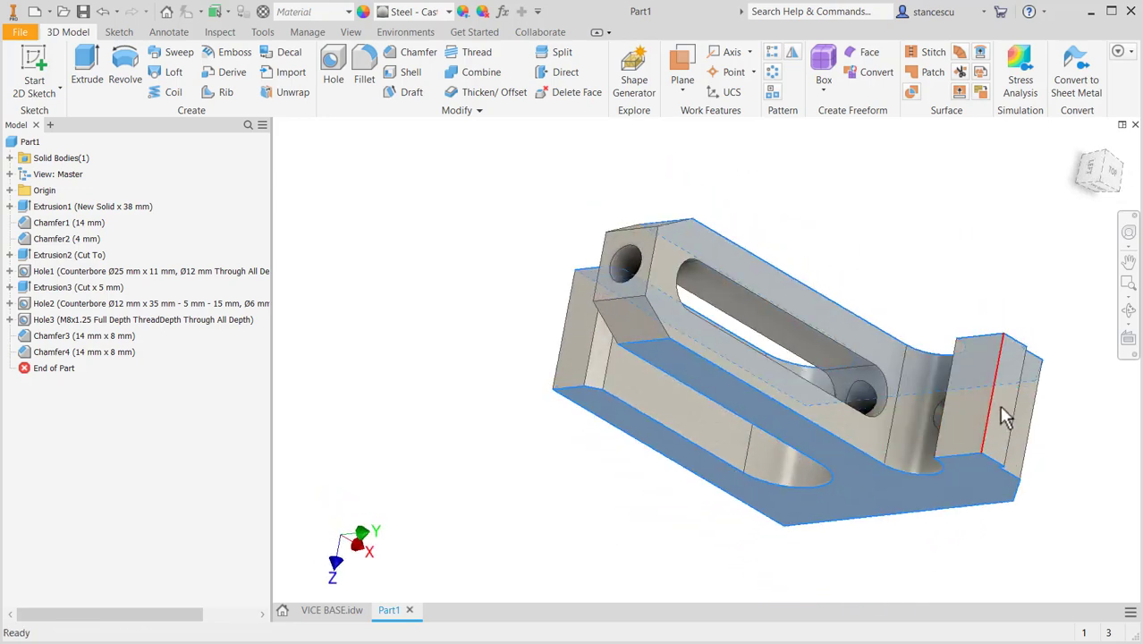
{"action": "left_click", "coordinate": [969, 411]}
{"action": "key", "text": "F4"}
{"action": "mouse_move", "coordinate": [650, 462]}
{"action": "left_mouse_down"}
{"action": "mouse_move", "coordinate": [718, 393]}
{"action": "mouse_move", "coordinate": [666, 413]}
{"action": "left_mouse_up"}
{"action": "left_click", "coordinate": [663, 404]}
{"action": "key", "text": "F4"}
{"action": "mouse_move", "coordinate": [607, 439]}
{"action": "left_mouse_down"}
{"action": "mouse_move", "coordinate": [535, 421]}
{"action": "mouse_move", "coordinate": [519, 352]}
{"action": "mouse_move", "coordinate": [584, 370]}
{"action": "mouse_move", "coordinate": [538, 401]}
{"action": "mouse_move", "coordinate": [493, 385]}
{"action": "mouse_move", "coordinate": [563, 389]}
{"action": "mouse_move", "coordinate": [541, 419]}
{"action": "mouse_move", "coordinate": [519, 409]}
{"action": "left_mouse_up"}
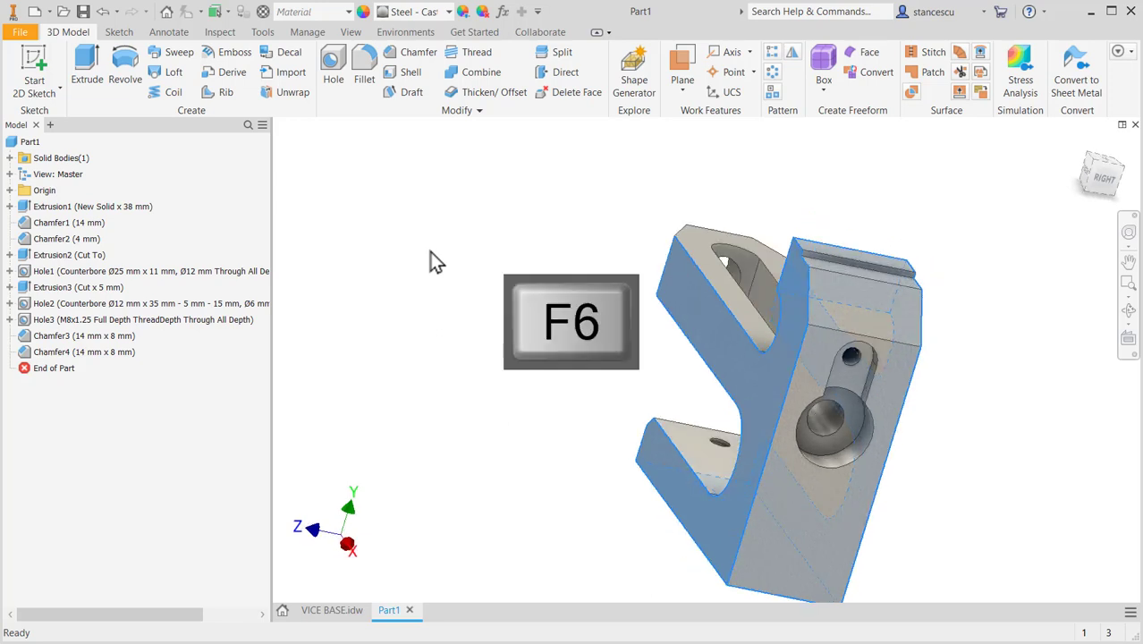
{"action": "left_click", "coordinate": [424, 12]}
{"action": "left_click", "coordinate": [420, 50]}
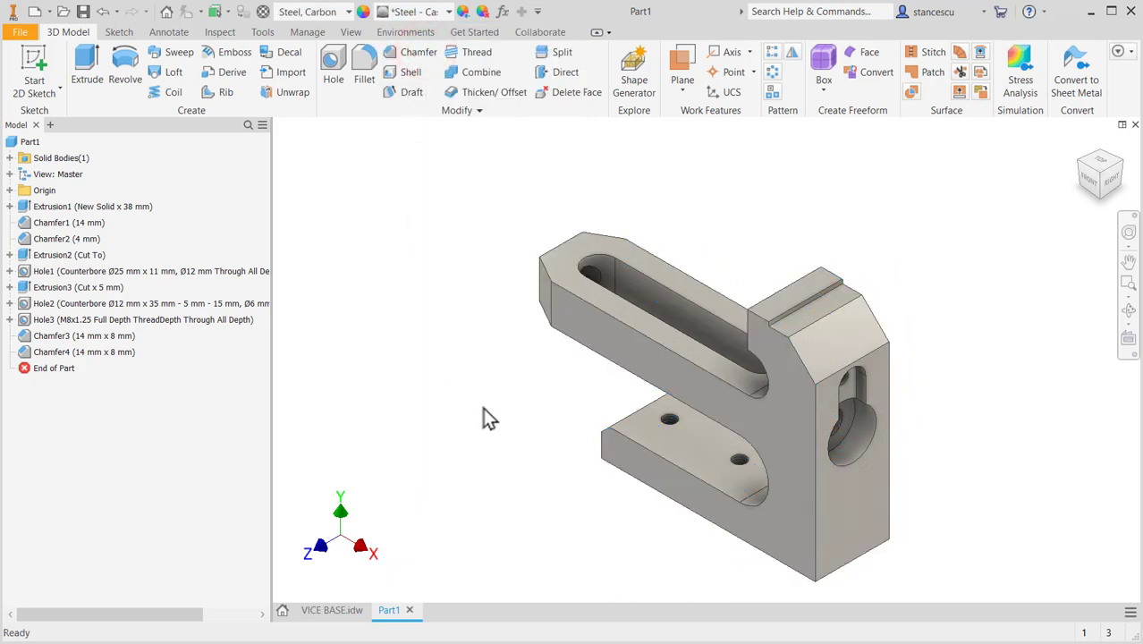
- Give the top face around the slot a polished Steel appearance, then return home
{"action": "middle_click_drag", "start_coordinate": [566, 447], "coordinate": [735, 349], "text": "shift"}
{"action": "scroll", "coordinate": [736, 350], "scroll_direction": "up", "scroll_amount": 6}
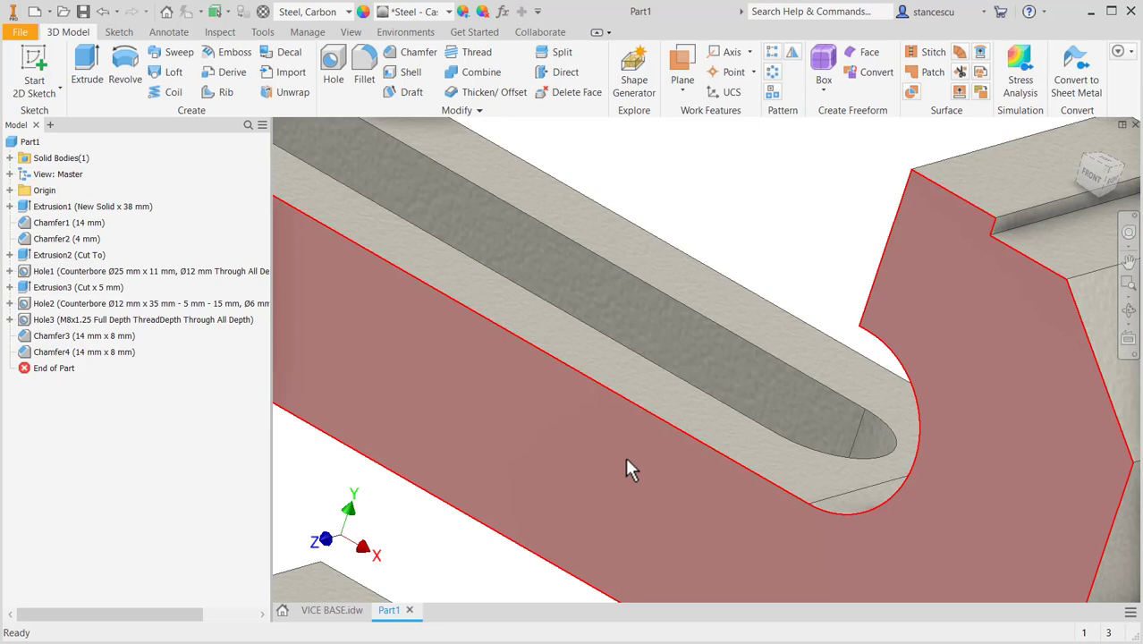
{"action": "middle_click_drag", "start_coordinate": [627, 463], "coordinate": [689, 496], "text": "shift"}
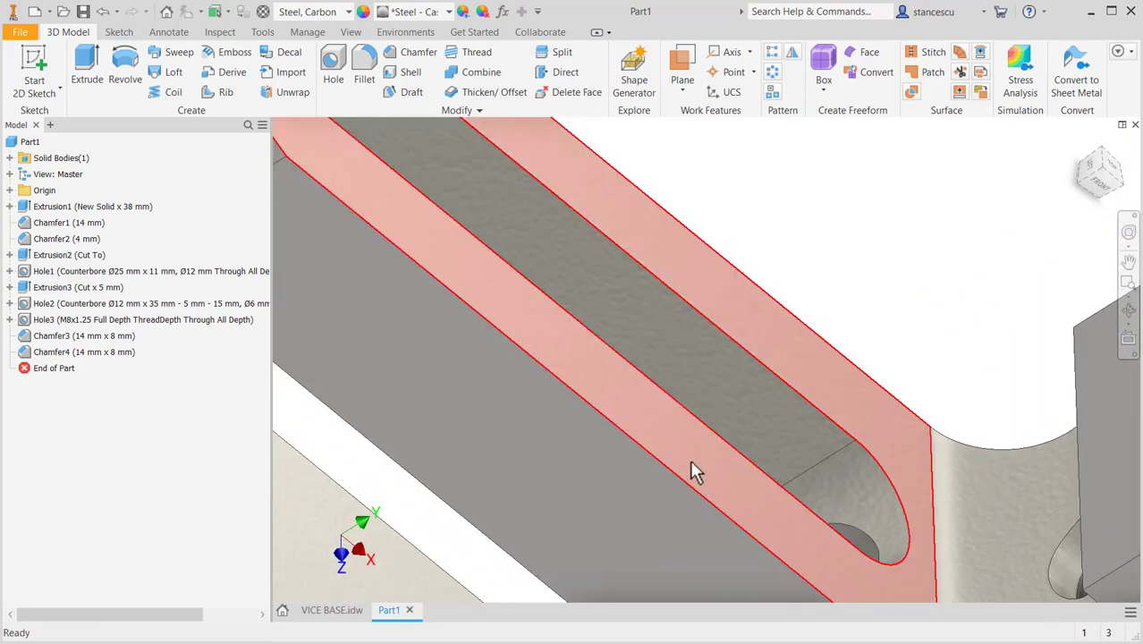
{"action": "left_click", "coordinate": [695, 471]}
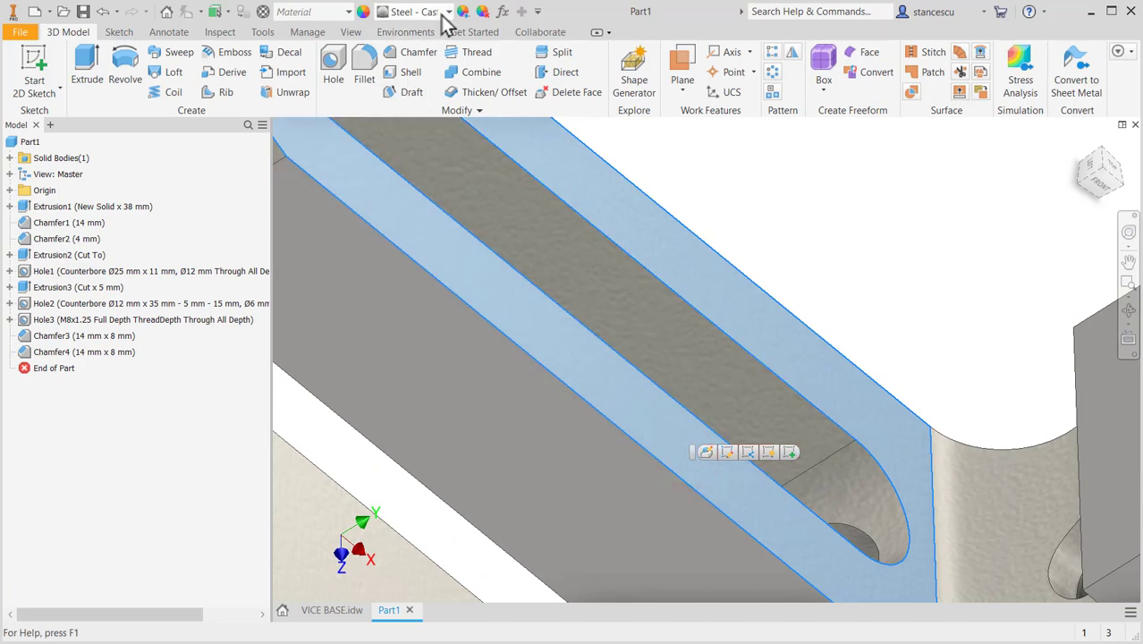
{"action": "left_click", "coordinate": [447, 13]}
{"action": "left_click", "coordinate": [433, 43]}
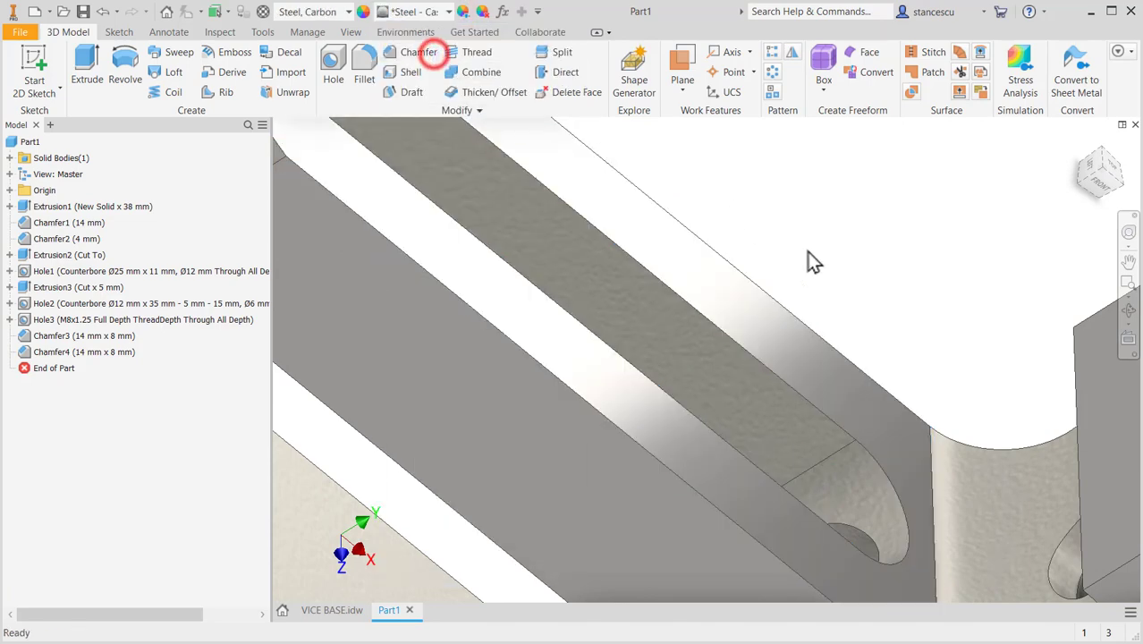
{"action": "left_click", "coordinate": [839, 251]}
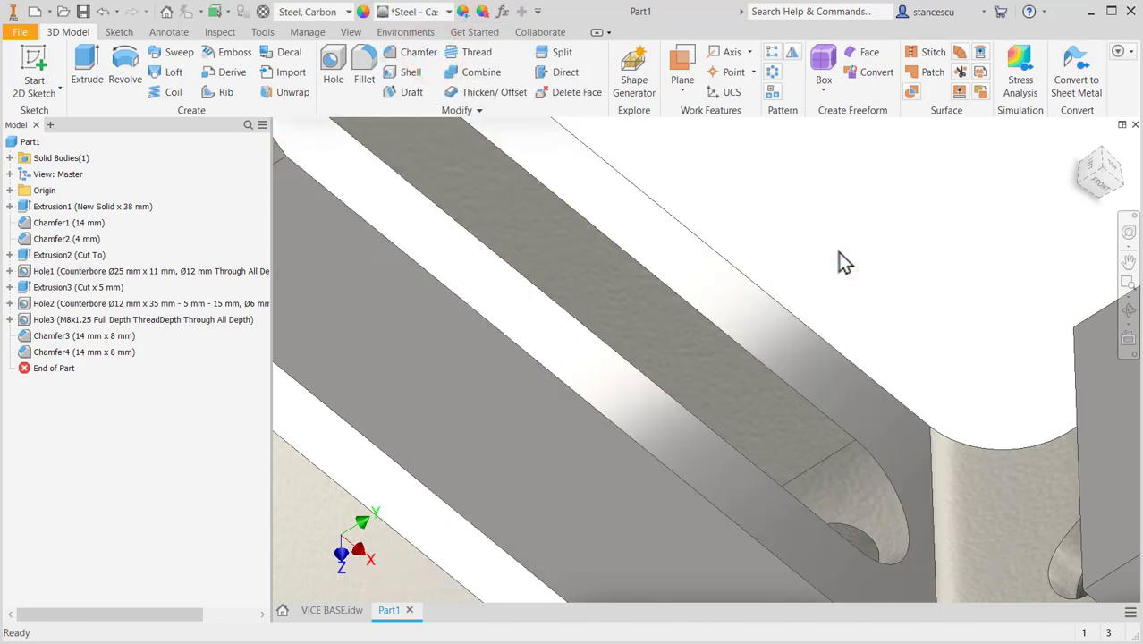
{"action": "key", "text": "F6"}
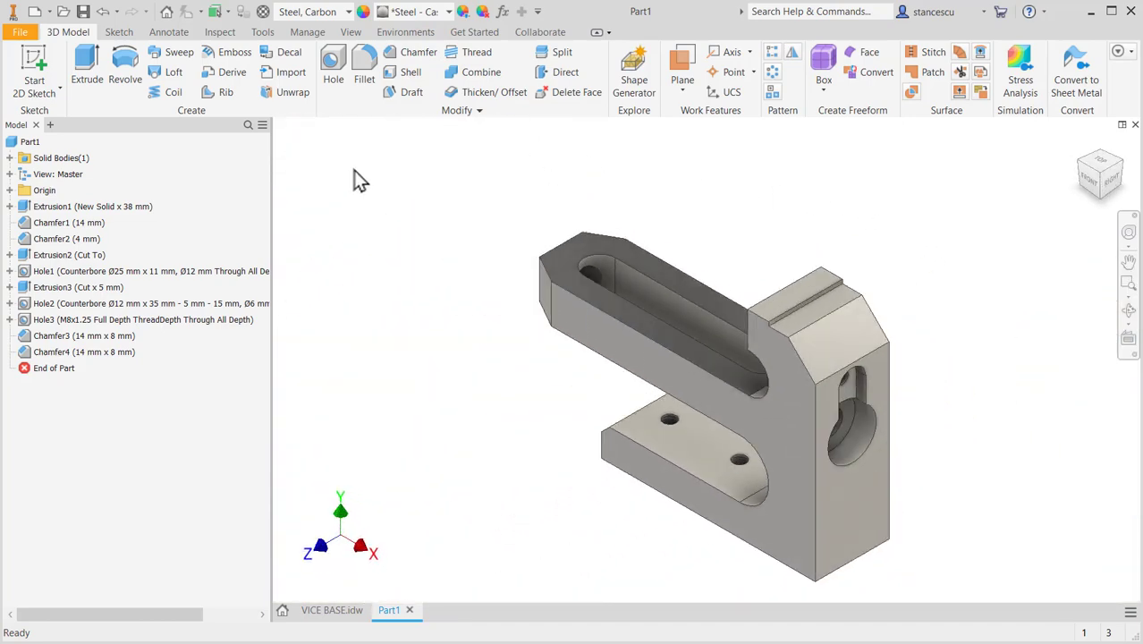
- Update Part1's iProperties physical values: mass 1,598 kg, volume 203506,633 mm³
{"action": "right_click", "coordinate": [27, 148]}
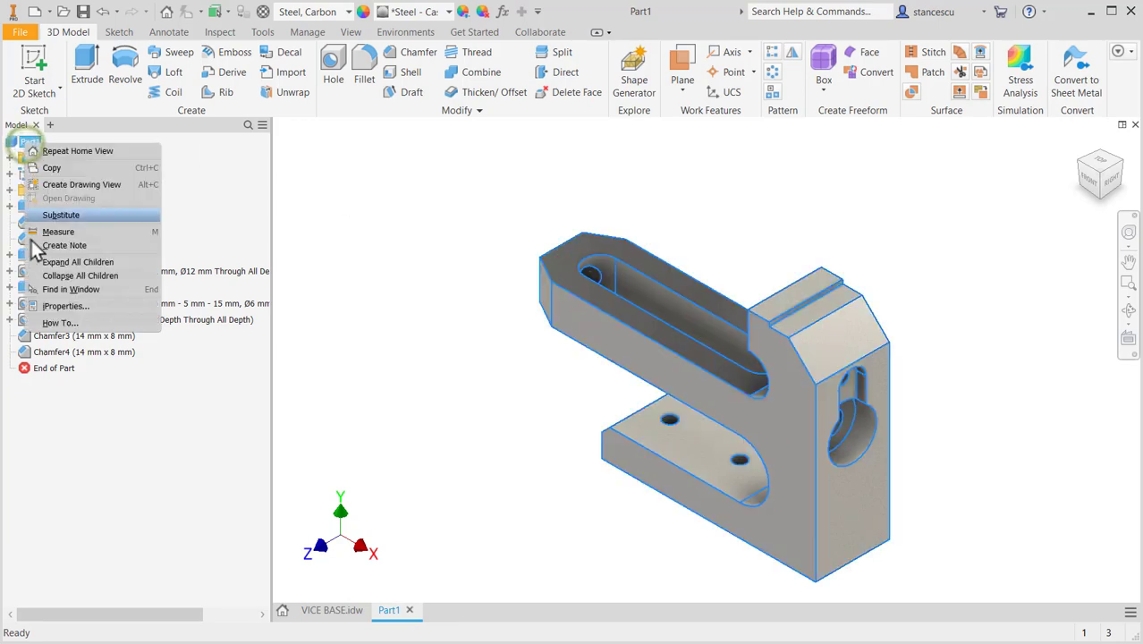
{"action": "left_click", "coordinate": [51, 304]}
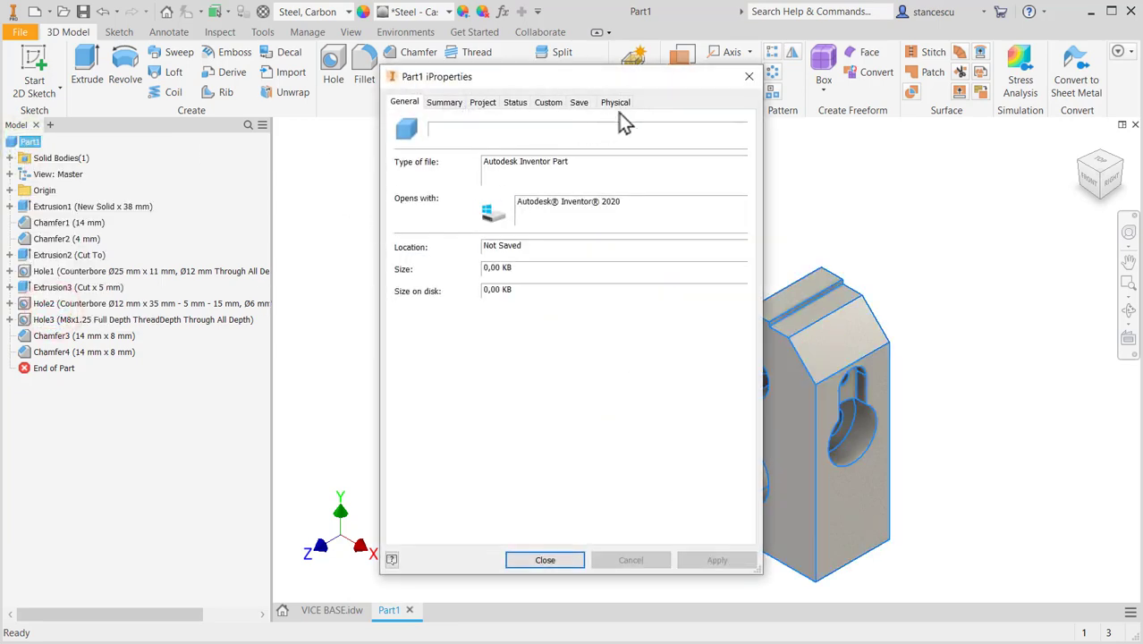
{"action": "left_click", "coordinate": [624, 104]}
{"action": "left_click", "coordinate": [681, 140]}
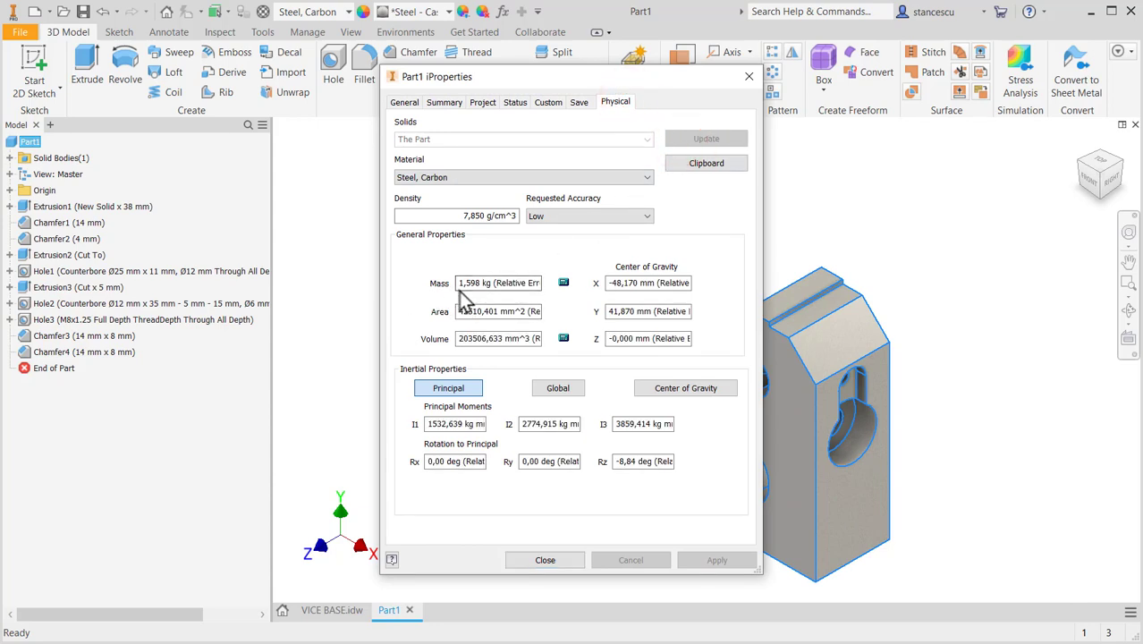
{"action": "left_click", "coordinate": [543, 561]}
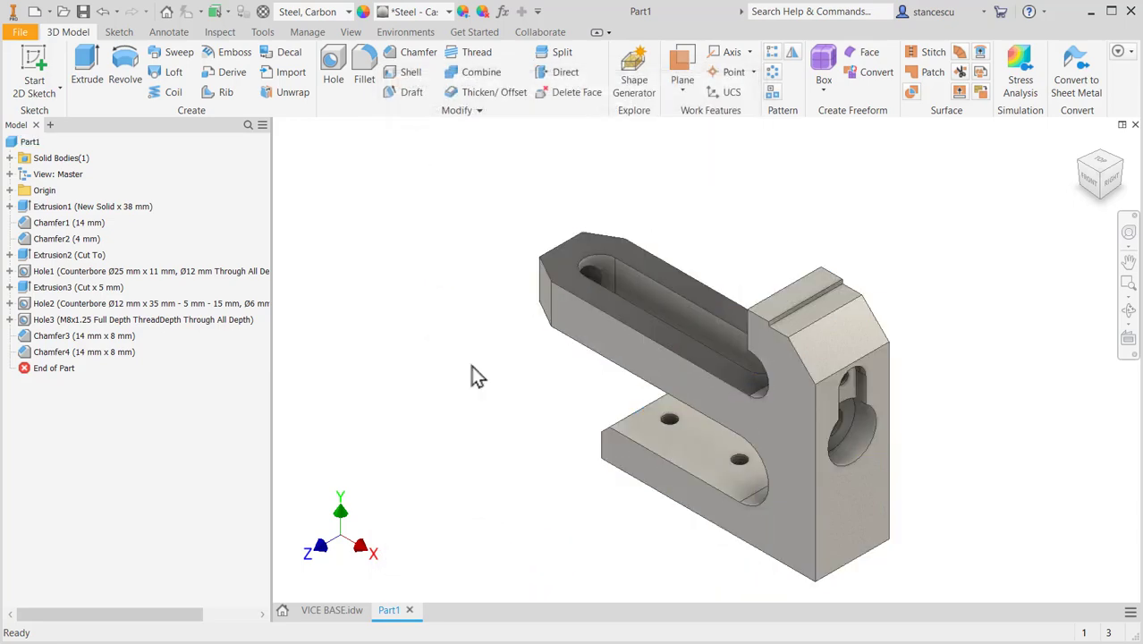